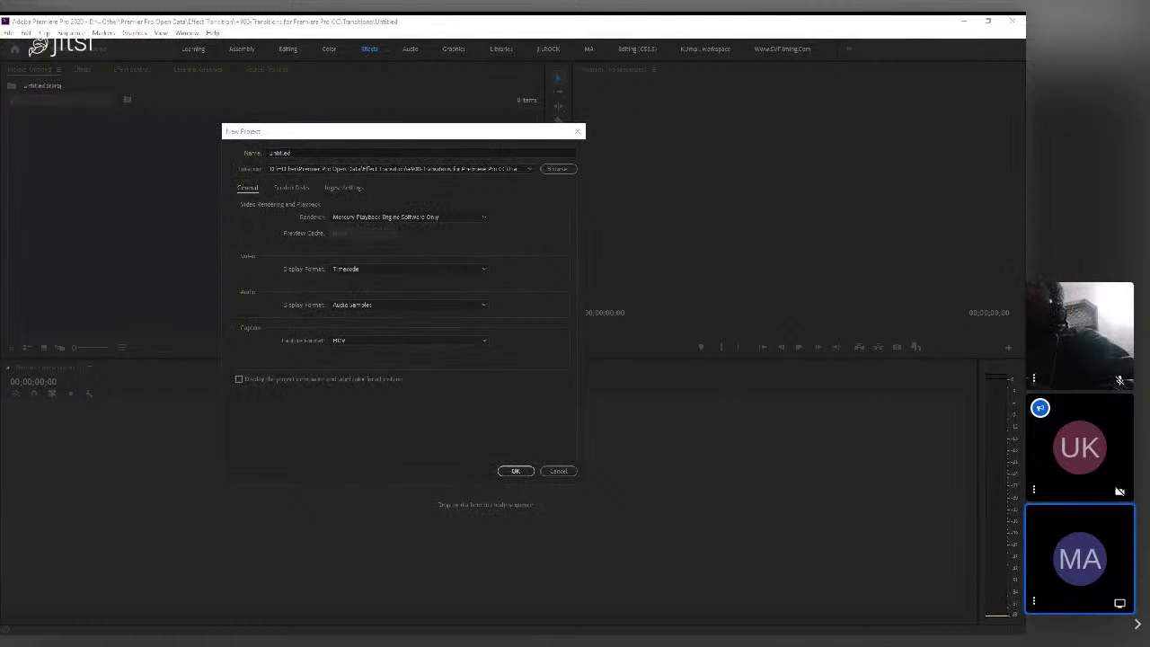
{"action": "left_click", "coordinate": [281, 153]}
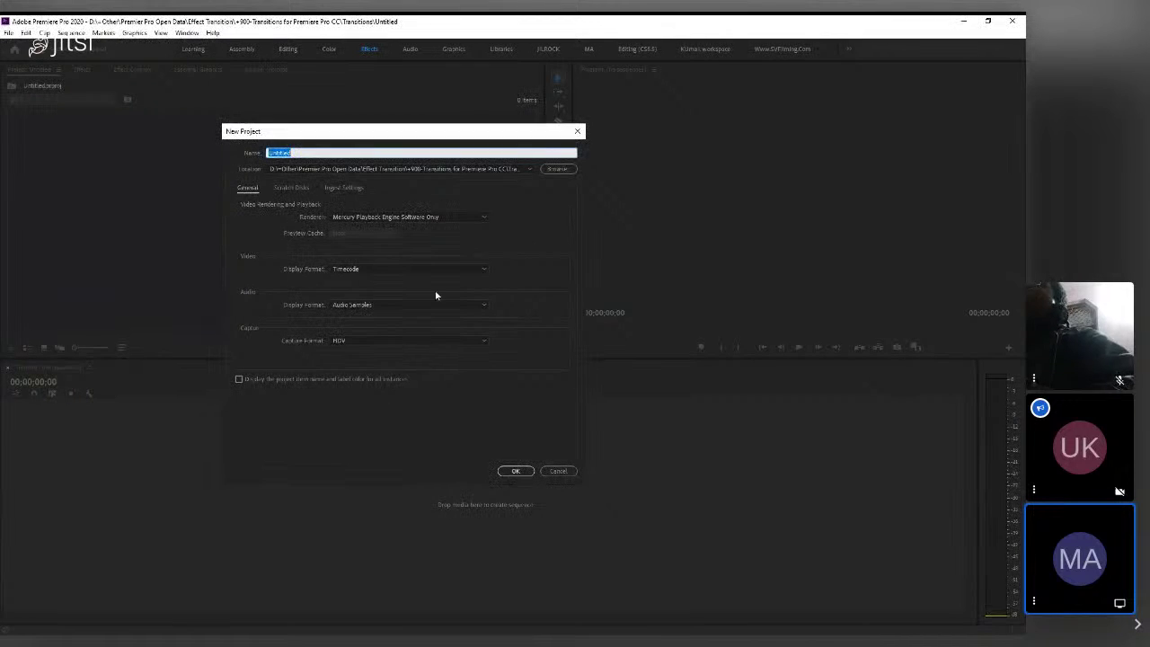
{"action": "left_click", "coordinate": [556, 472]}
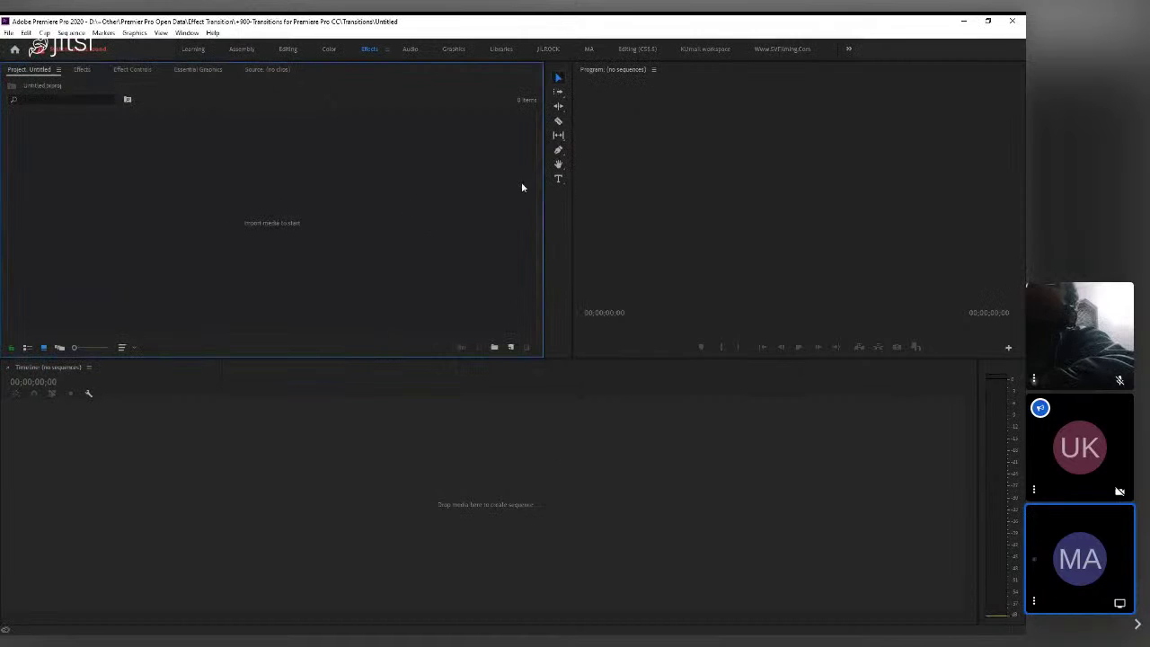
{"action": "left_click", "coordinate": [11, 35]}
{"action": "mouse_move", "coordinate": [49, 46]}
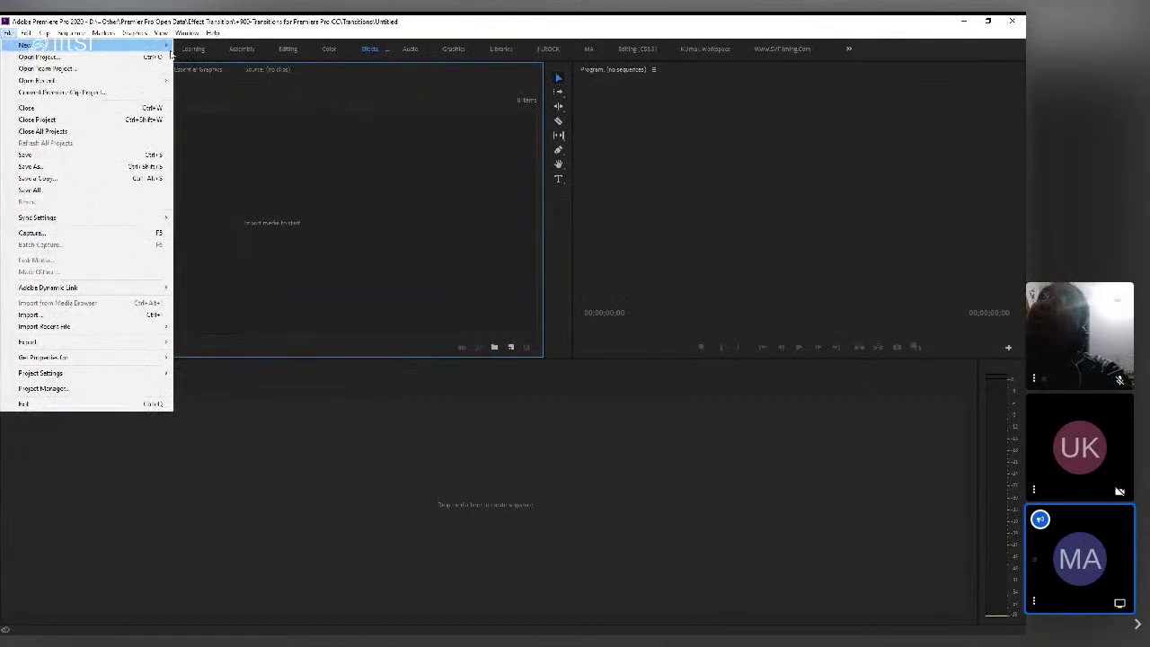
{"action": "left_click", "coordinate": [429, 145]}
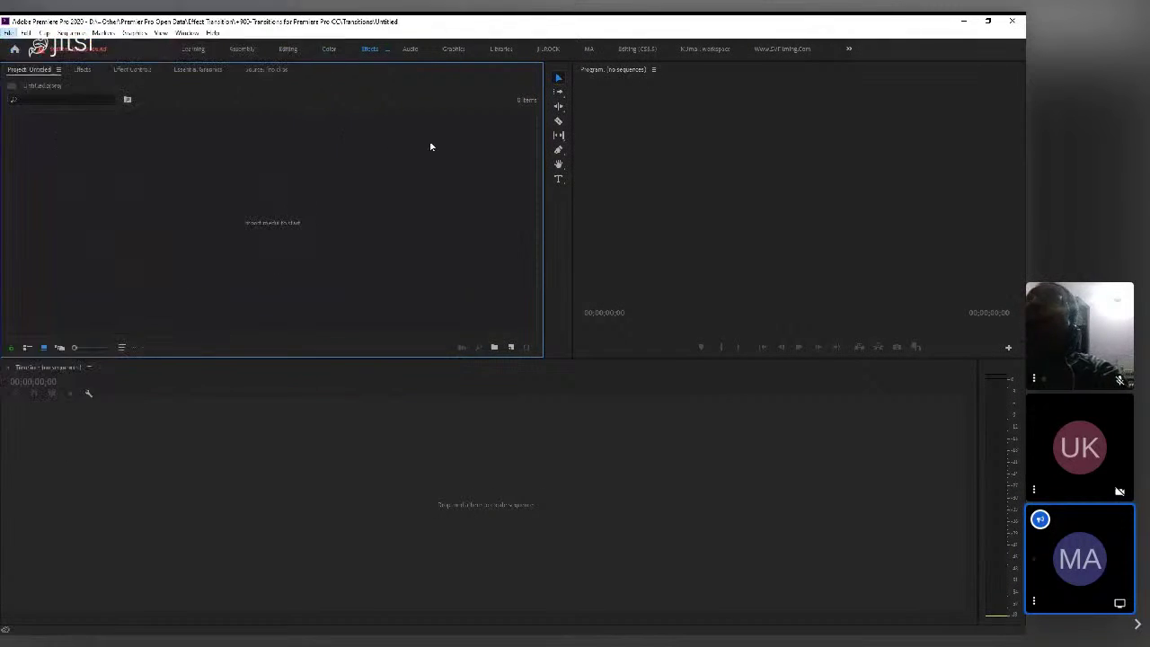
- Check the installed Premiere Pro version in its About information
{"action": "left_click", "coordinate": [214, 33]}
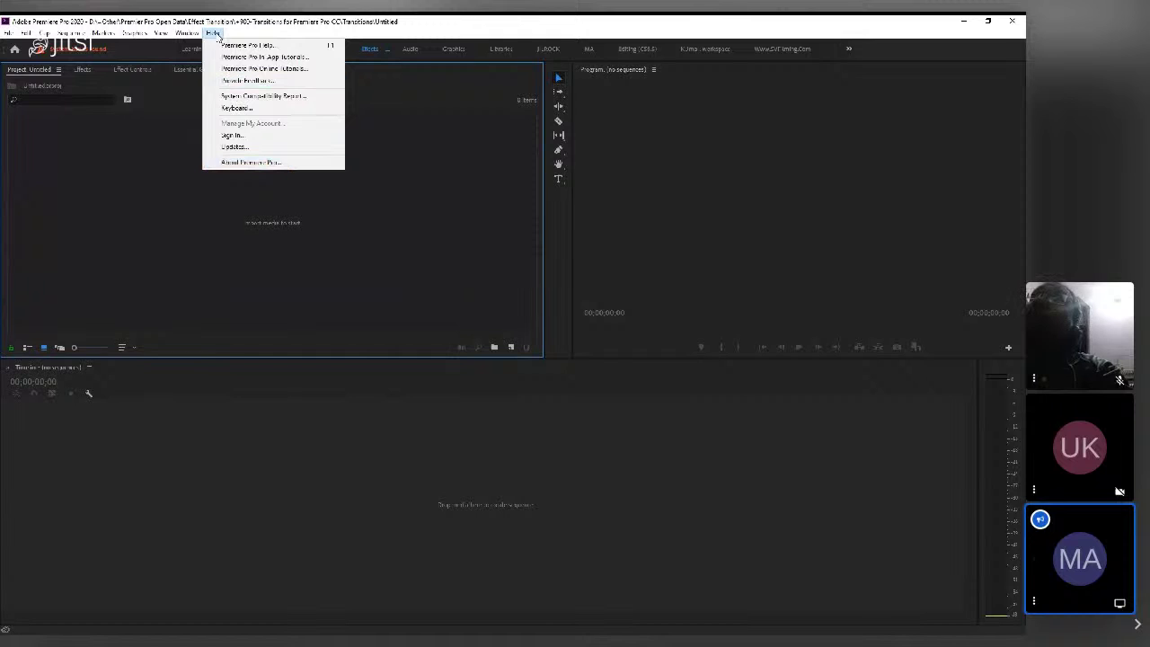
{"action": "left_click", "coordinate": [253, 163]}
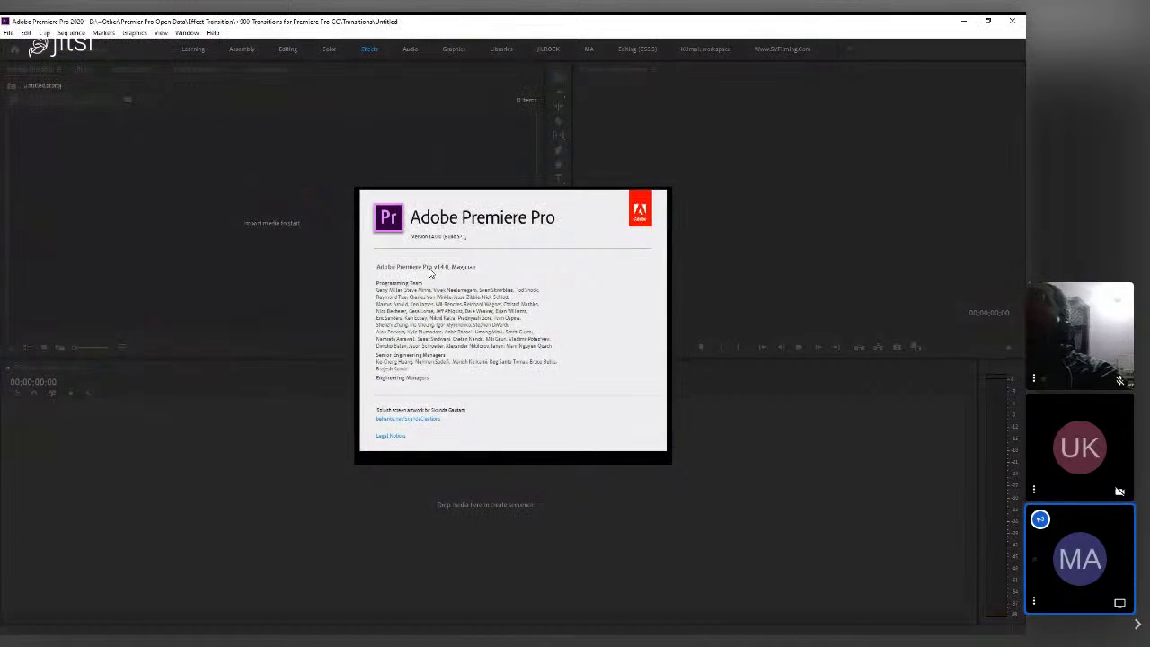
{"action": "left_click", "coordinate": [445, 267]}
{"action": "left_click", "coordinate": [213, 35]}
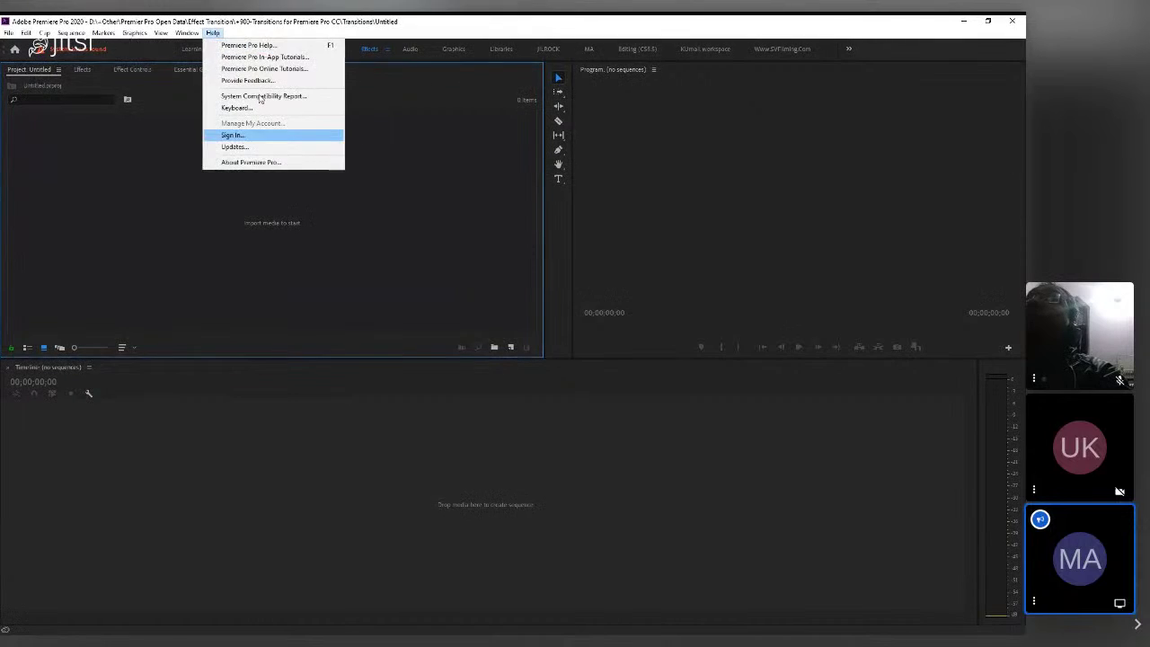
{"action": "left_click", "coordinate": [251, 161]}
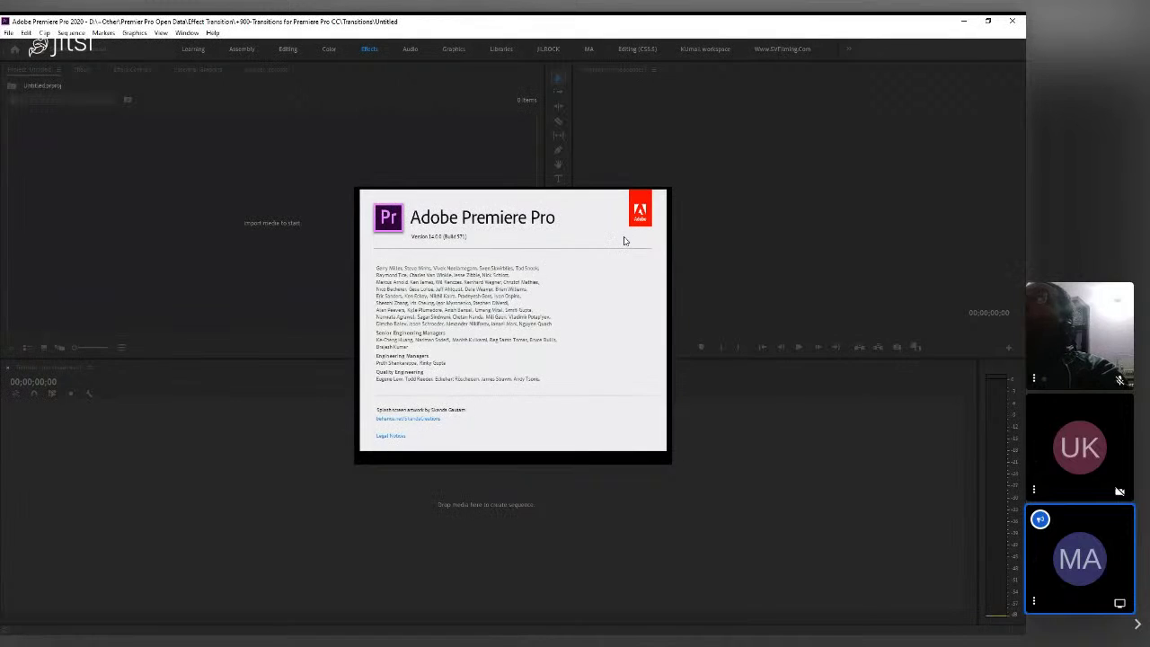
{"action": "left_click", "coordinate": [386, 295]}
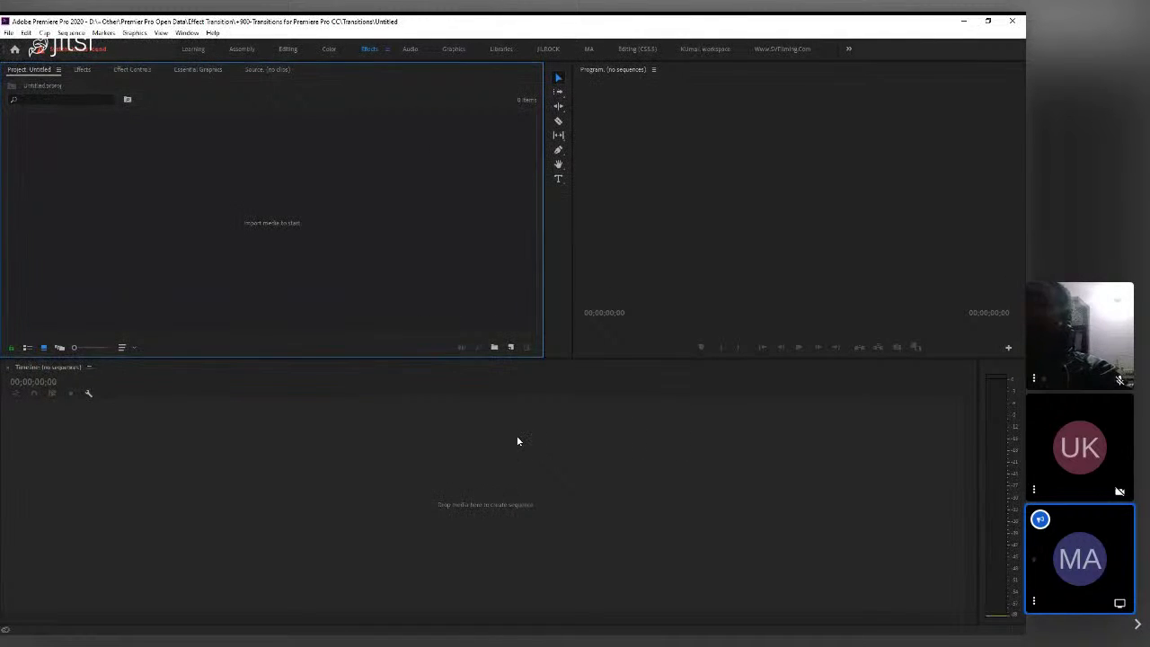
- Start a new project and name it "Mantra Premiere Class -1"
{"action": "left_click", "coordinate": [8, 32]}
{"action": "mouse_move", "coordinate": [39, 49]}
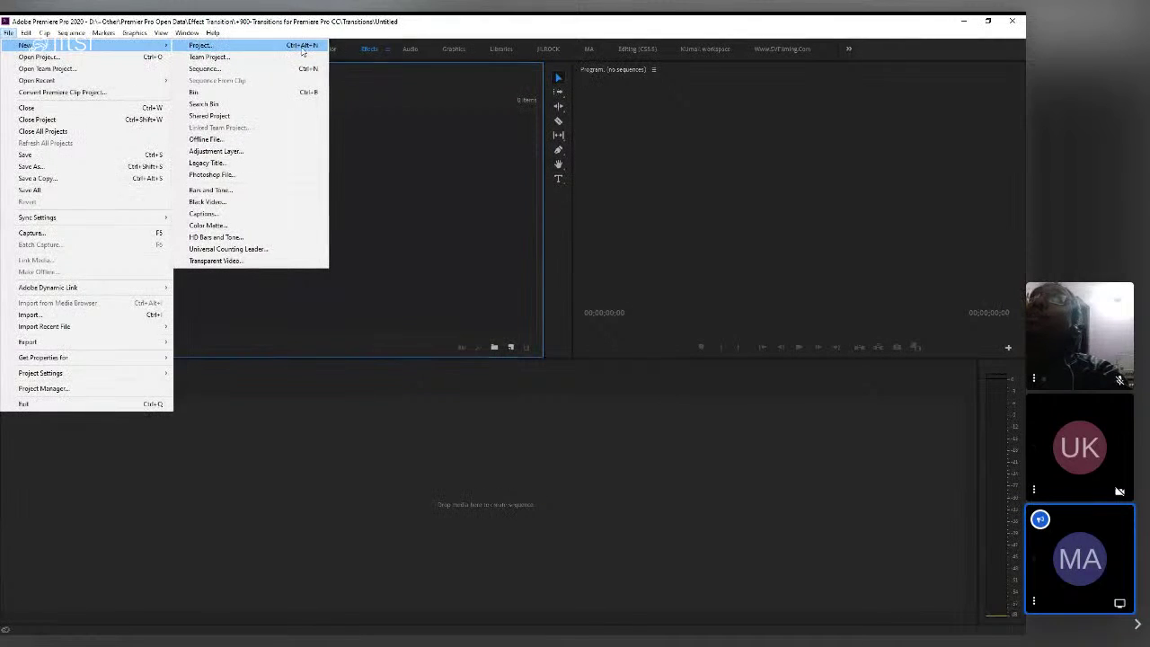
{"action": "left_click", "coordinate": [227, 47]}
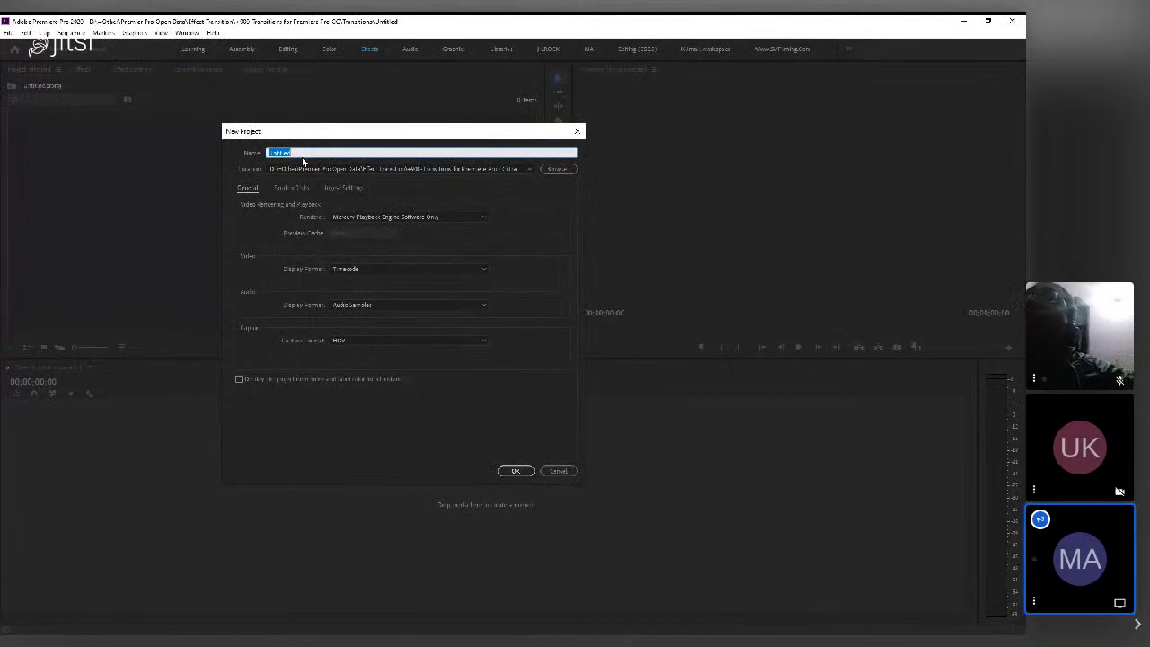
{"action": "left_click", "coordinate": [299, 157]}
{"action": "double_click", "coordinate": [300, 154]}
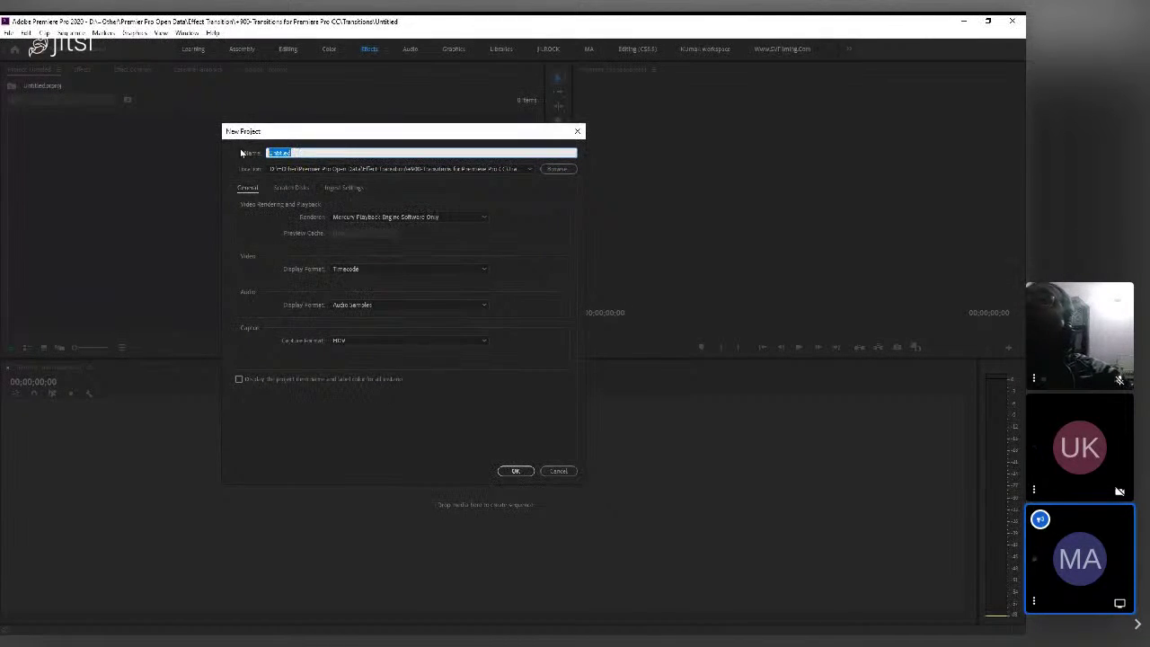
{"action": "type", "text": "MovemMent"}
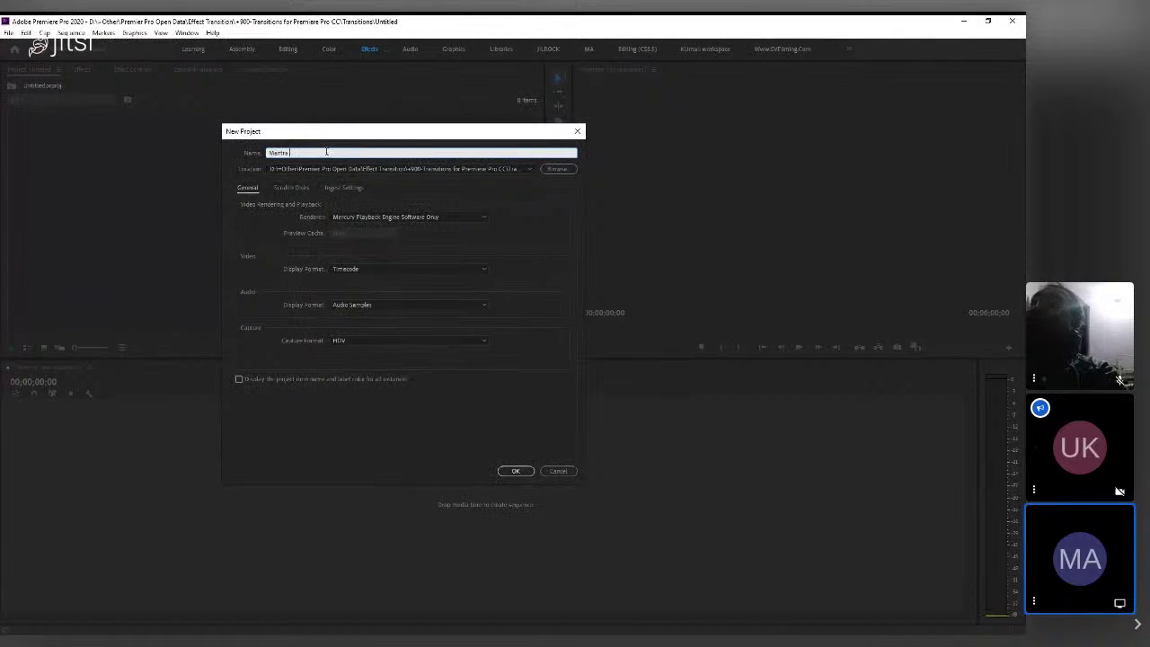
{"action": "type", "text": "ra Prm"}
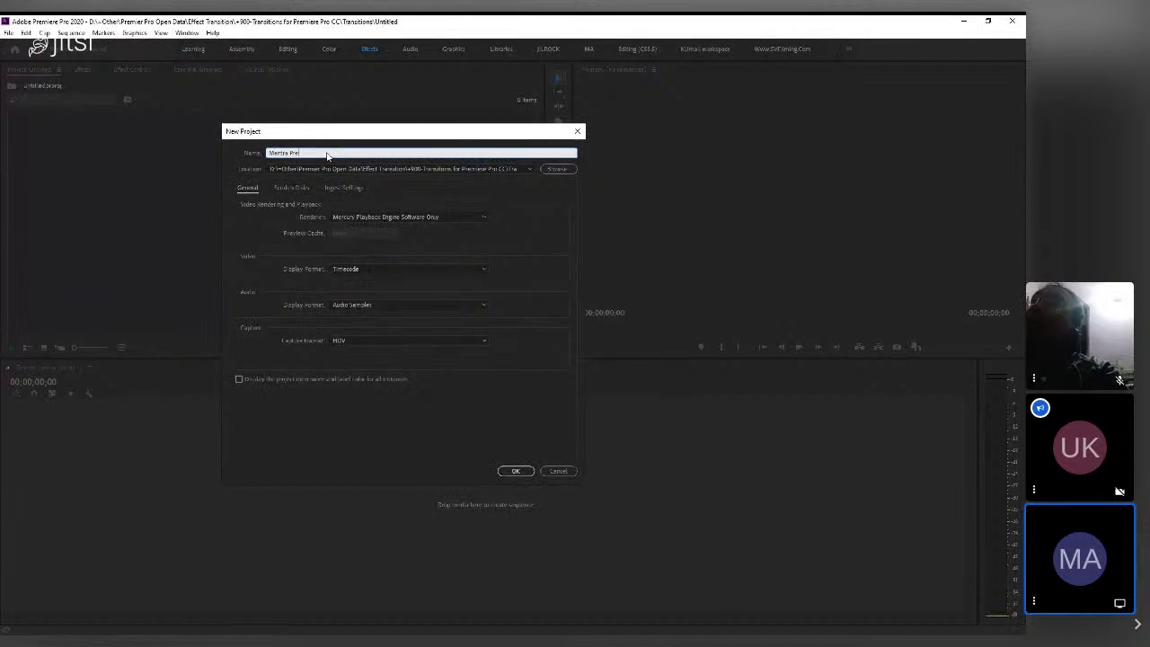
{"action": "type", "text": "miere C"}
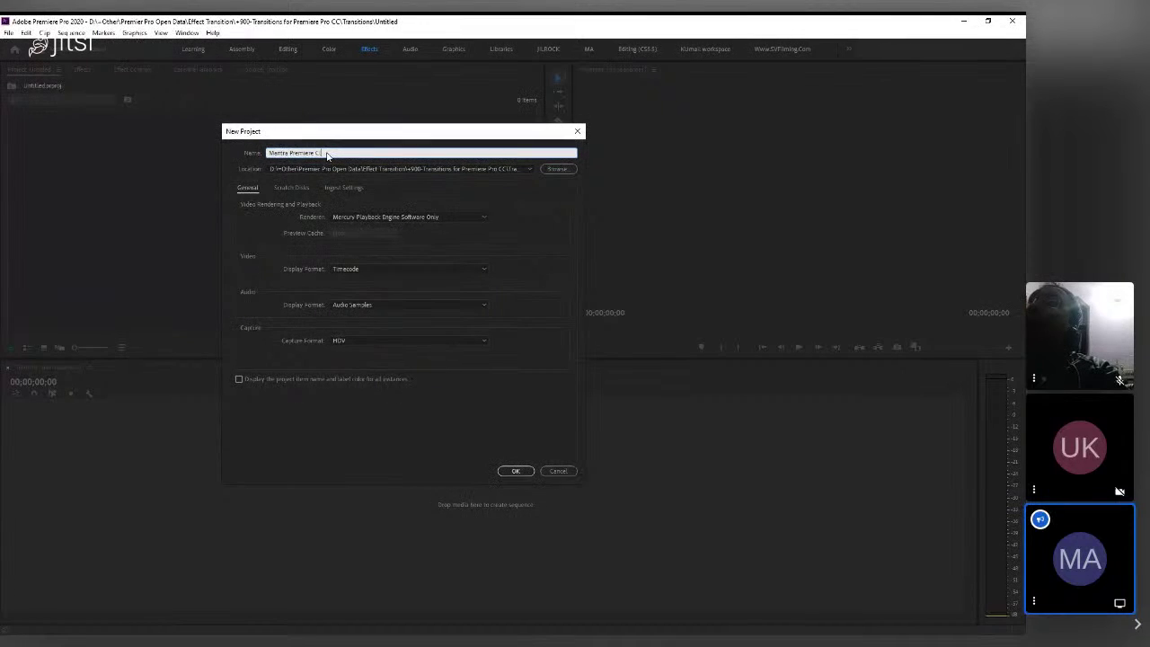
{"action": "type", "text": "ass -1"}
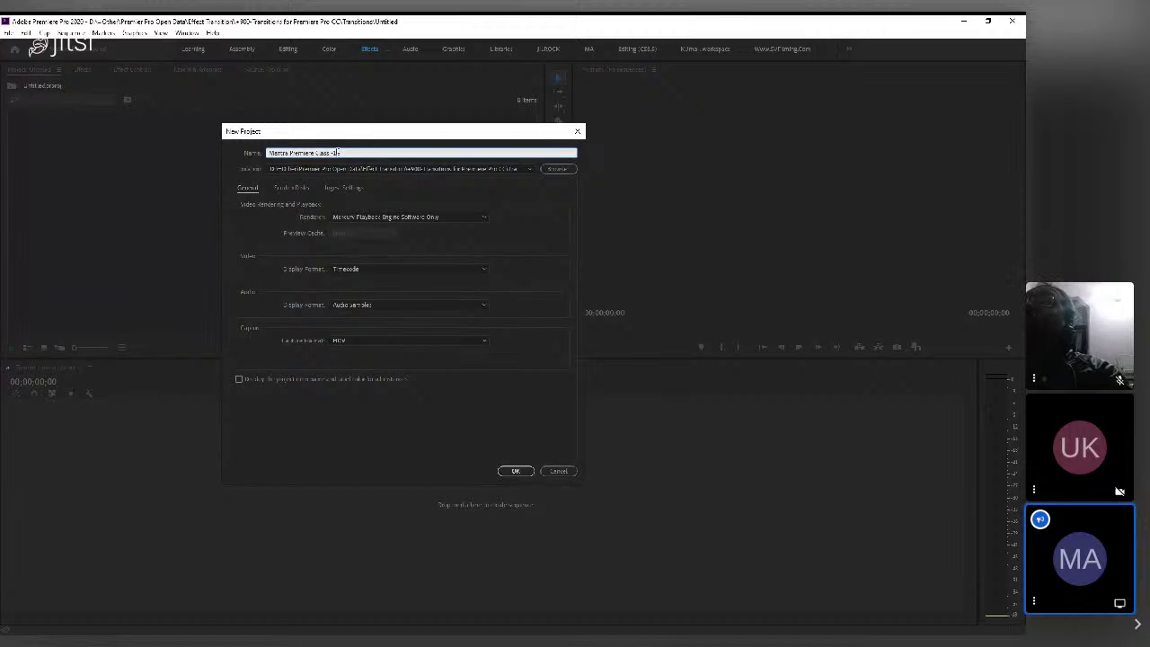
{"action": "left_click_drag", "start_coordinate": [338, 152], "coordinate": [240, 156]}
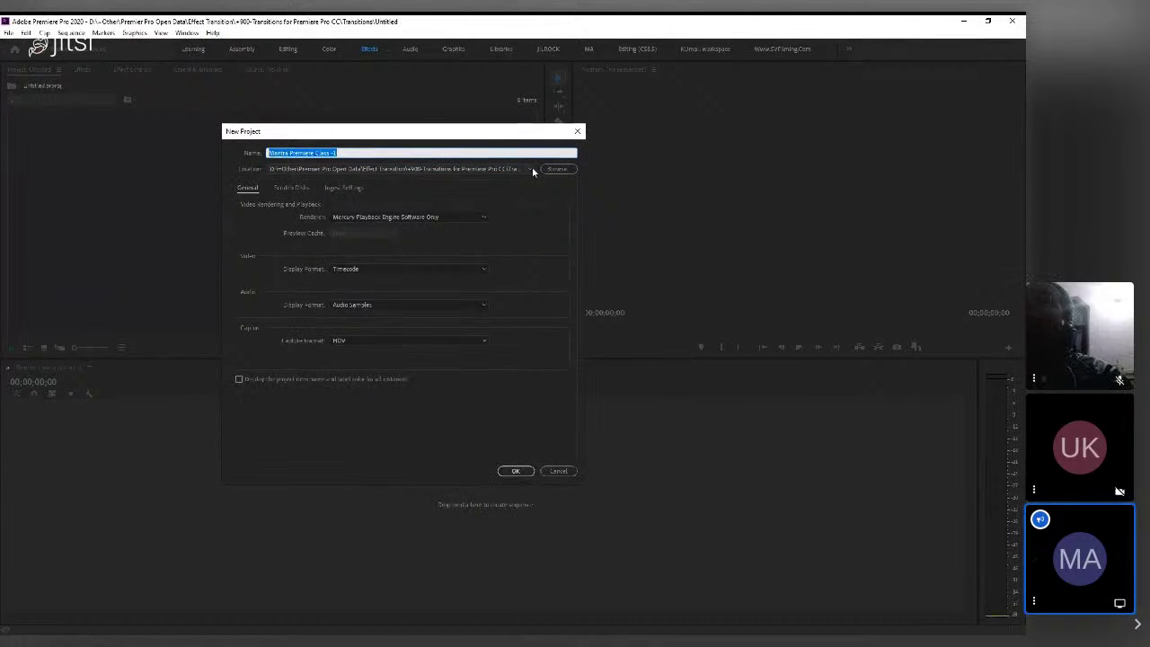
- Browse the computer's drives and folders and set the new project's location to the Desktop
{"action": "left_click", "coordinate": [557, 169]}
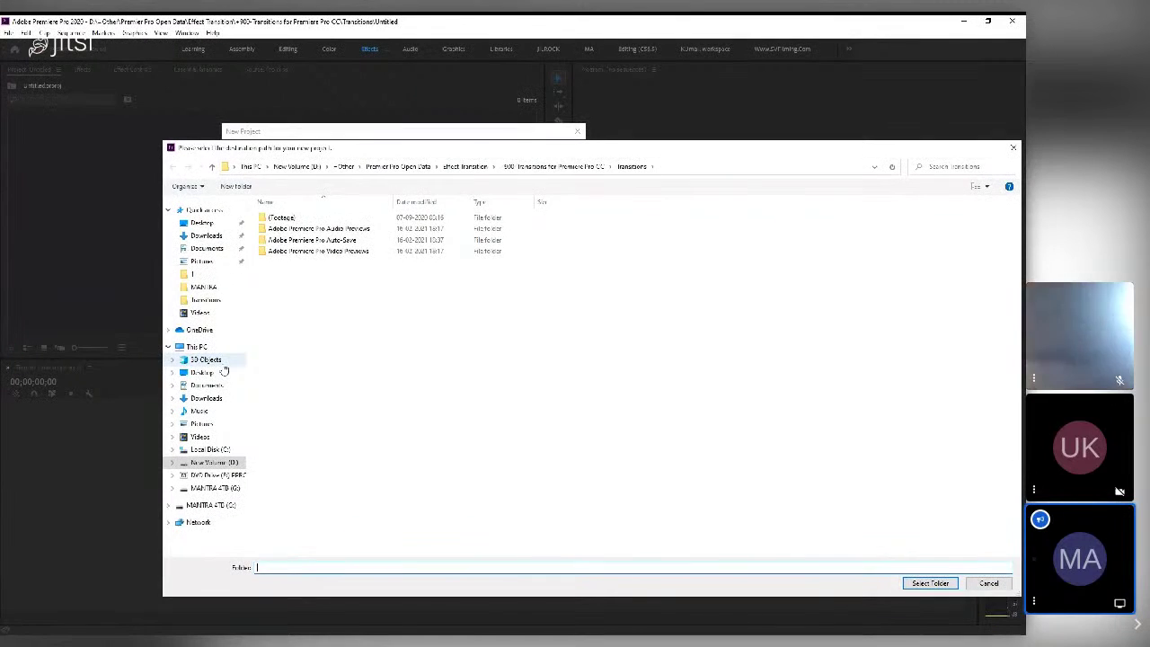
{"action": "left_click", "coordinate": [216, 373]}
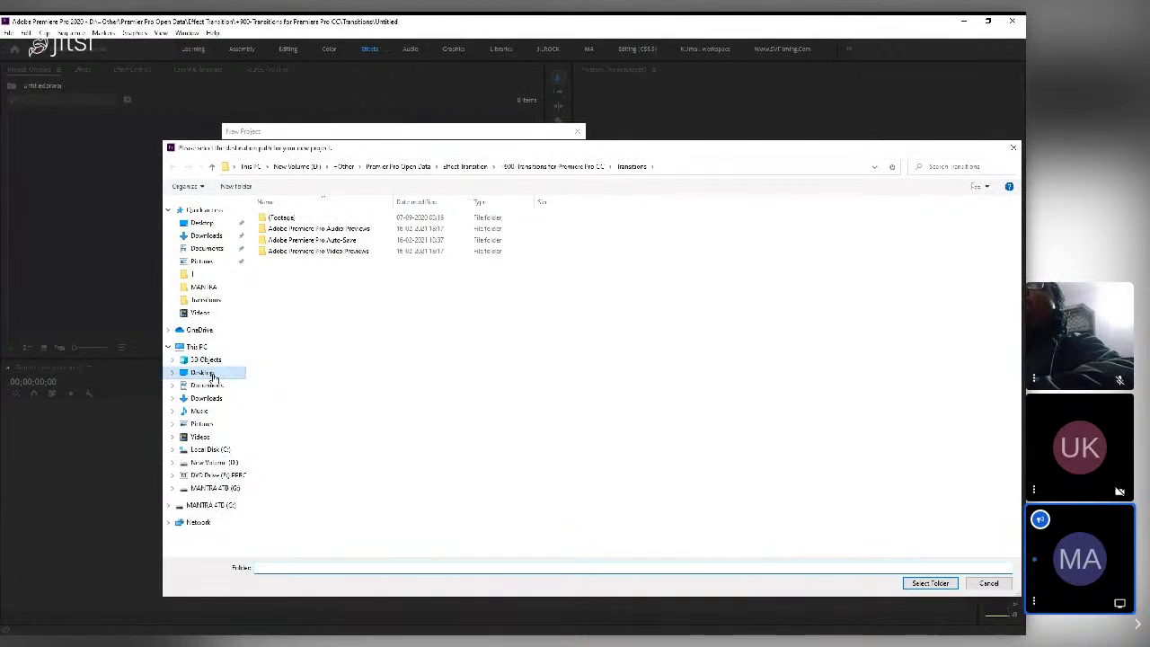
{"action": "left_click", "coordinate": [222, 462]}
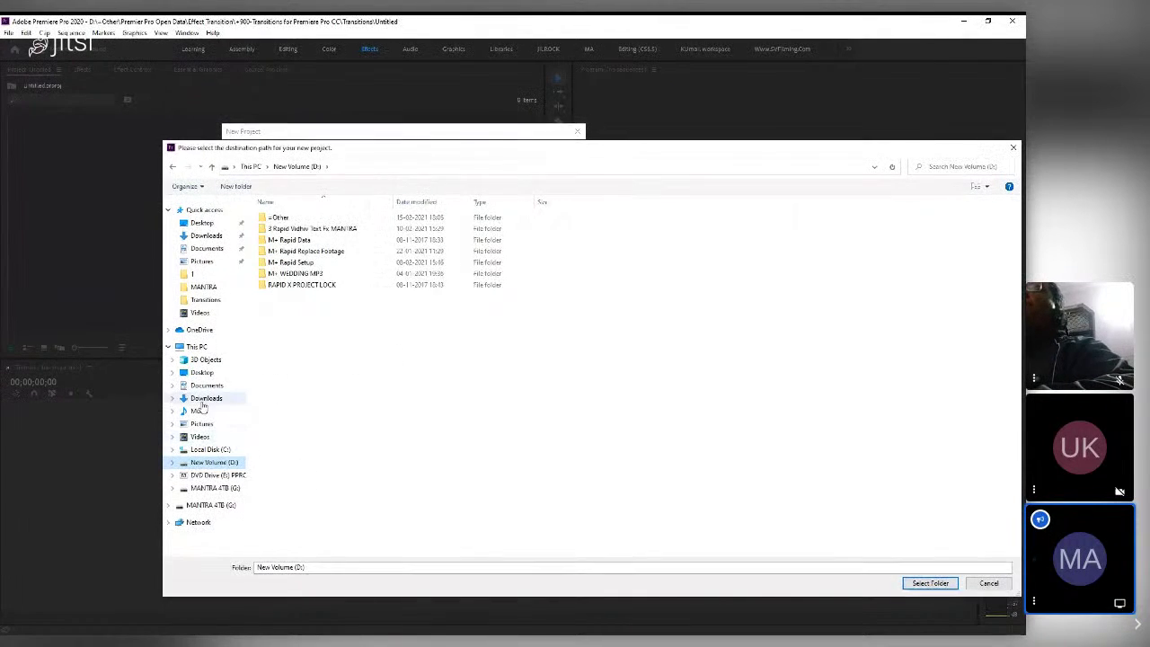
{"action": "left_click", "coordinate": [202, 372]}
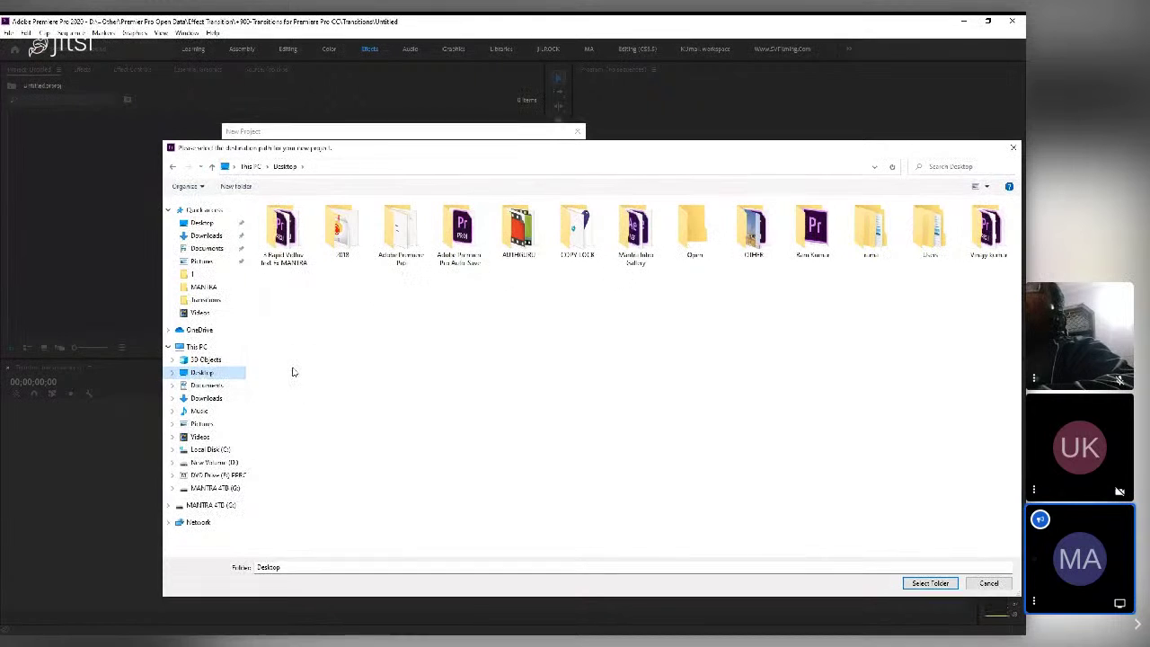
{"action": "left_click", "coordinate": [223, 450]}
{"action": "left_click", "coordinate": [215, 462]}
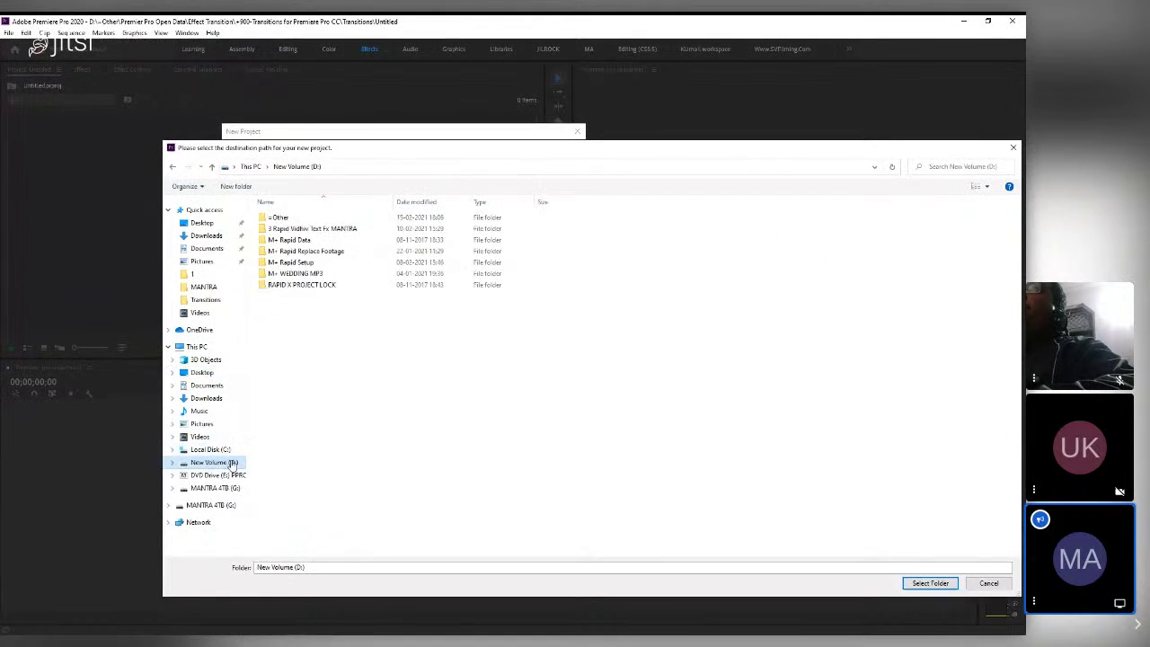
{"action": "left_click", "coordinate": [219, 474]}
{"action": "left_click", "coordinate": [226, 487]}
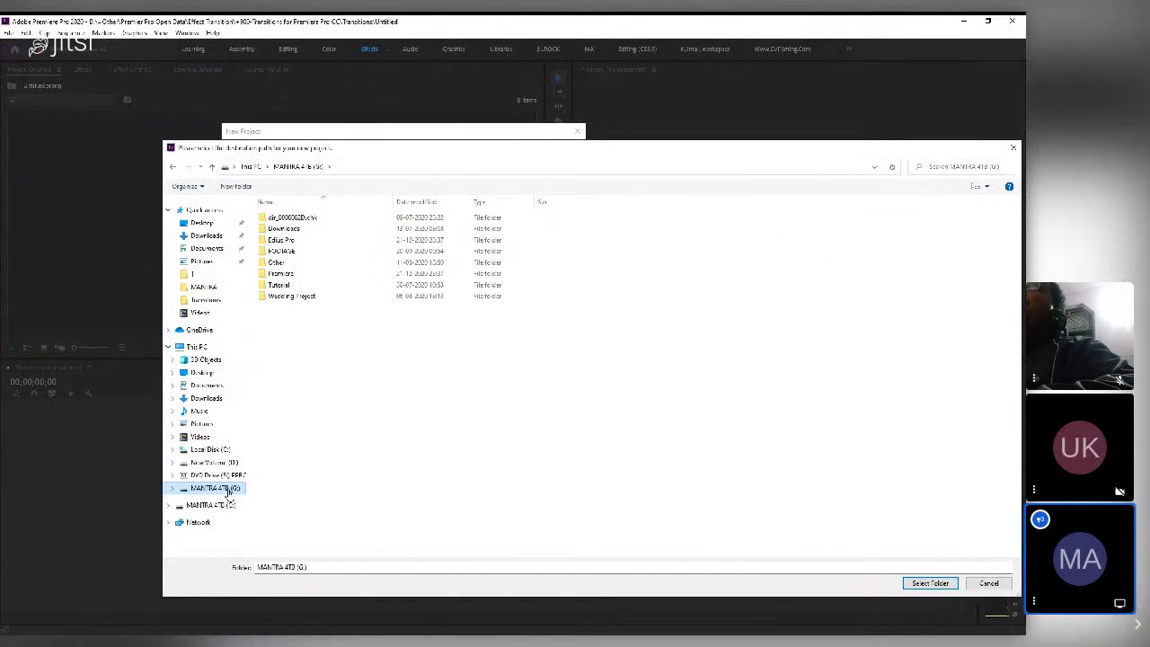
{"action": "left_click", "coordinate": [215, 462]}
{"action": "left_click", "coordinate": [224, 438]}
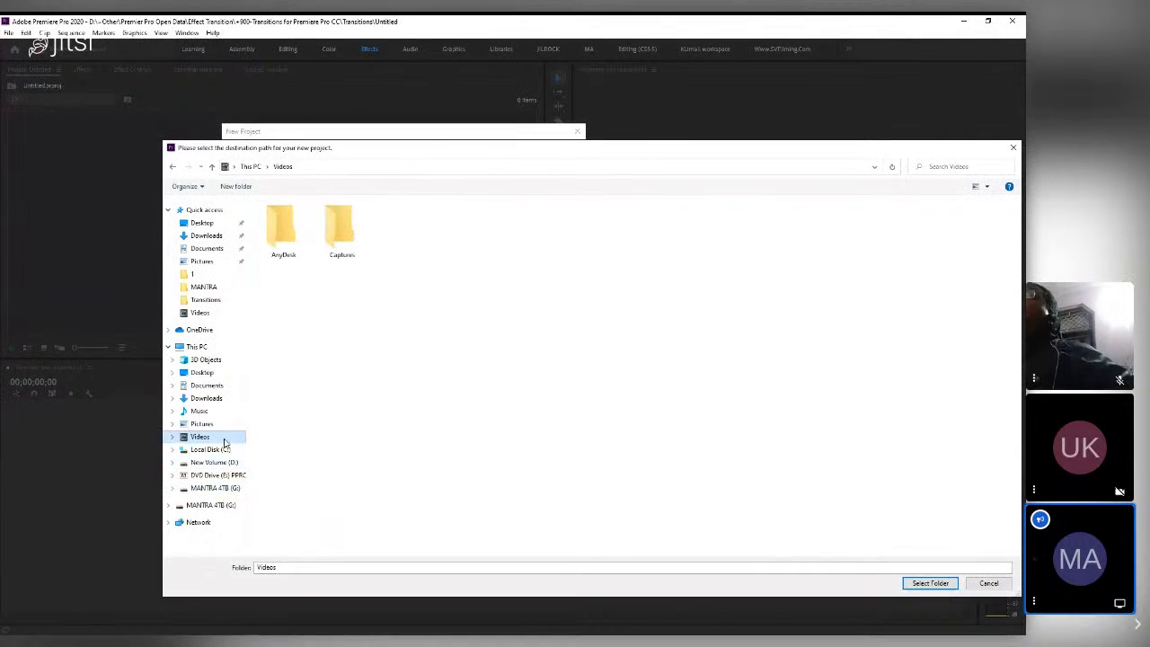
{"action": "left_click", "coordinate": [202, 372]}
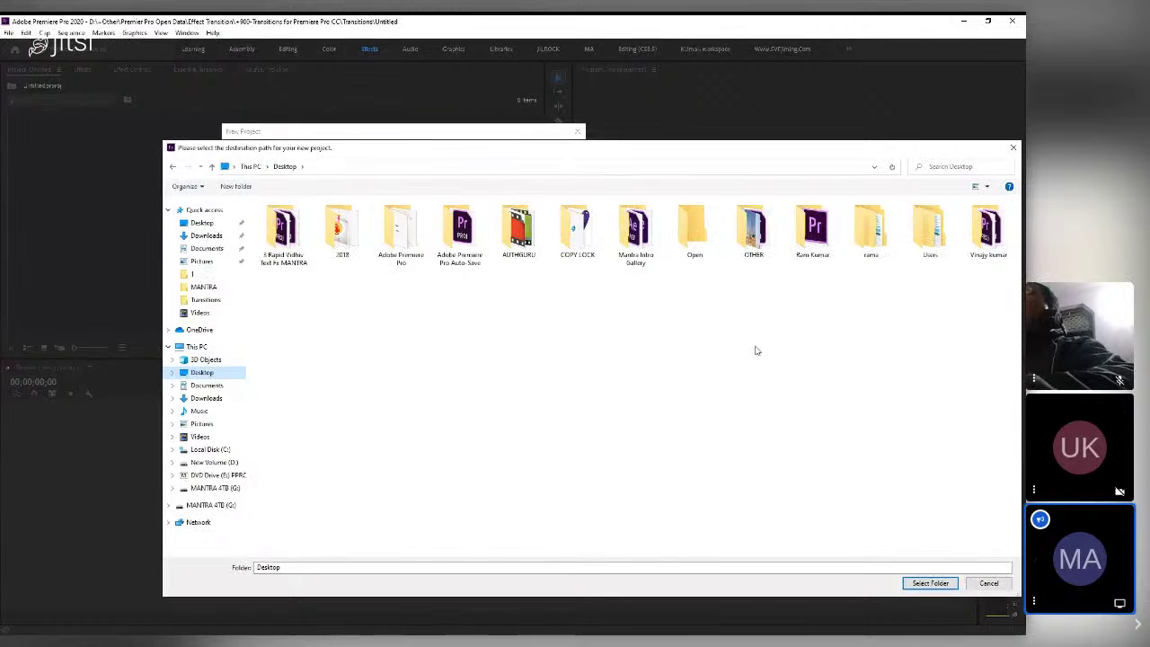
{"action": "left_click", "coordinate": [929, 583]}
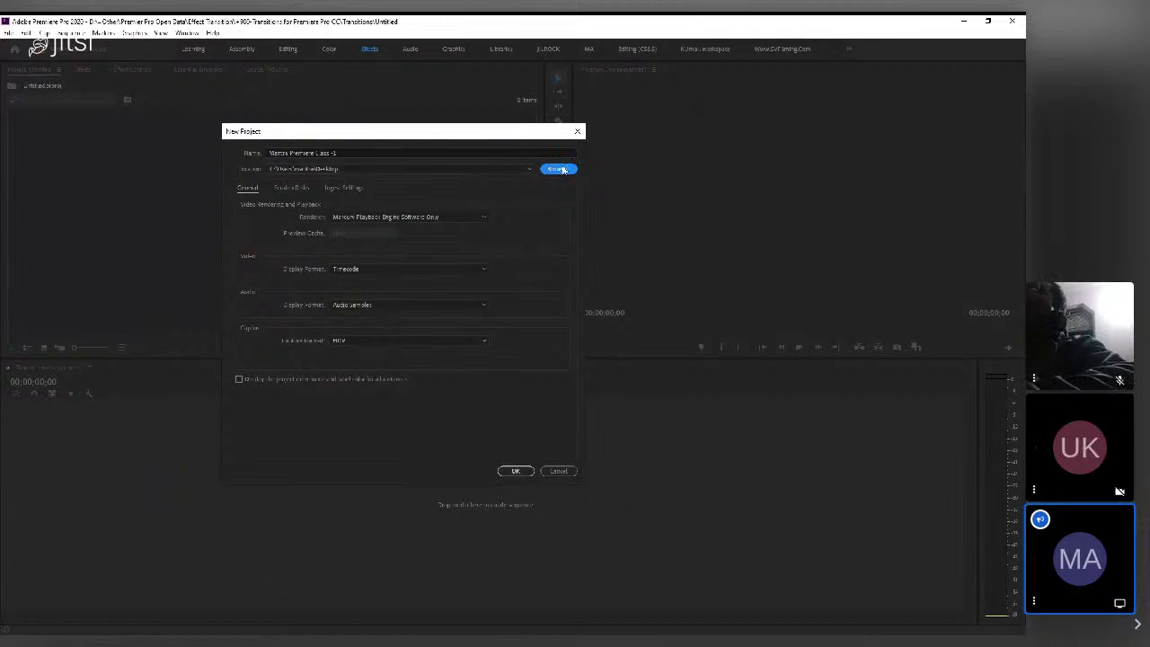
- Look through the General, Scratch Disks and Ingest Settings of the new project
{"action": "left_click", "coordinate": [270, 189]}
{"action": "left_click", "coordinate": [291, 188]}
{"action": "left_click", "coordinate": [346, 188]}
{"action": "left_click", "coordinate": [251, 188]}
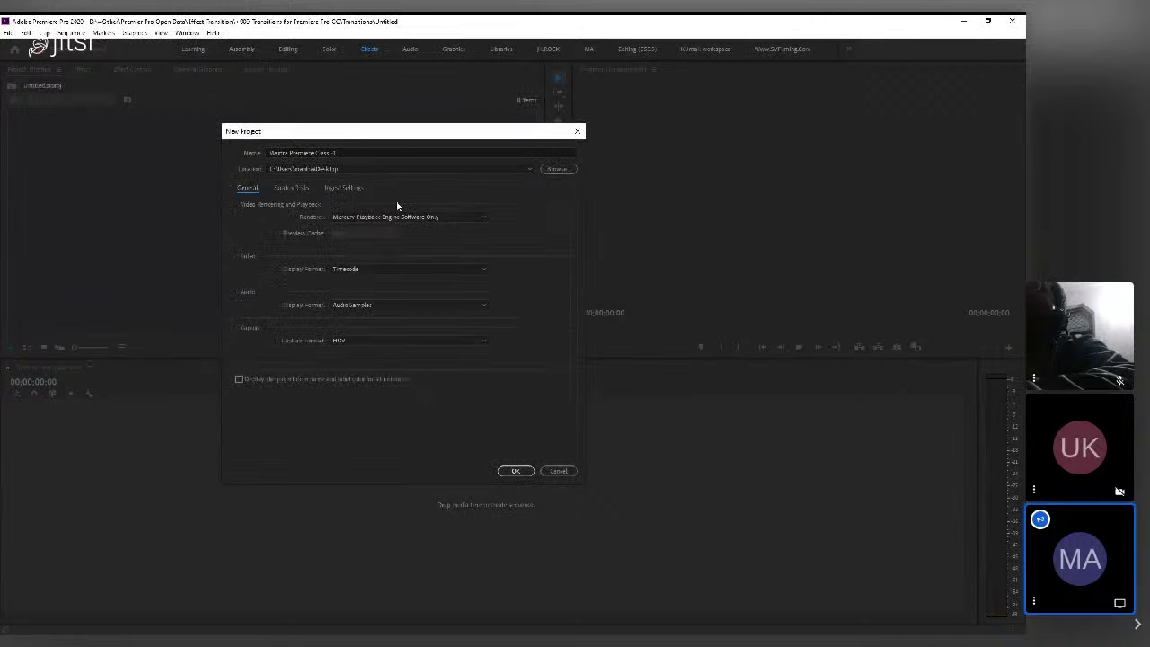
{"action": "left_click", "coordinate": [291, 188]}
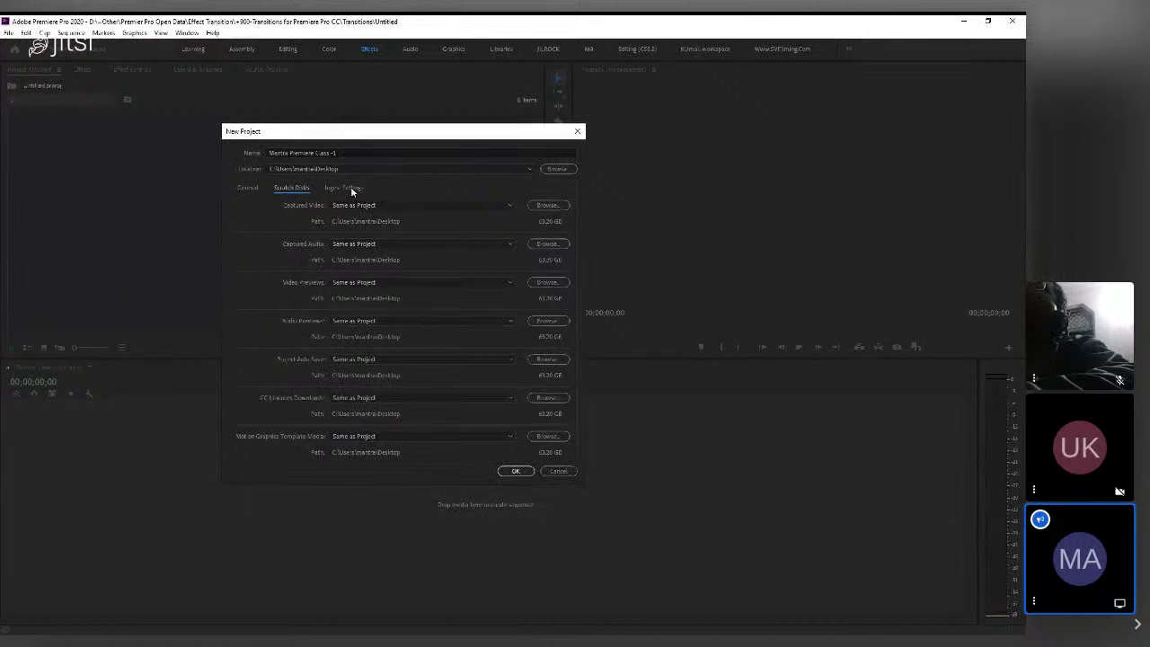
{"action": "left_click", "coordinate": [350, 187]}
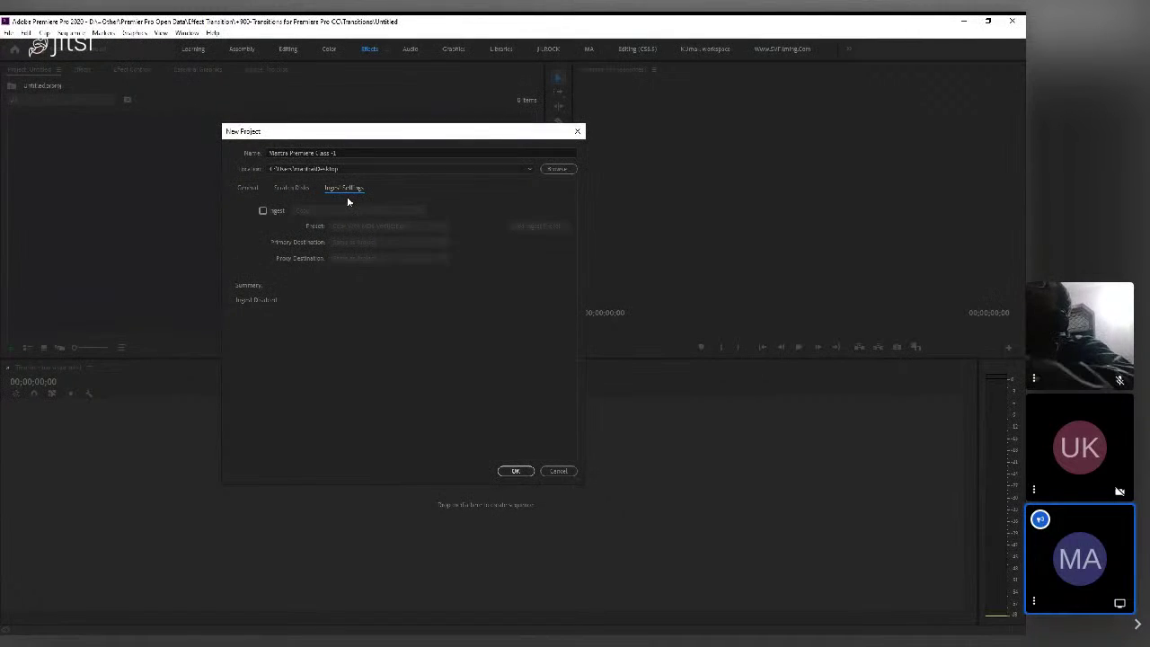
{"action": "left_click", "coordinate": [247, 188]}
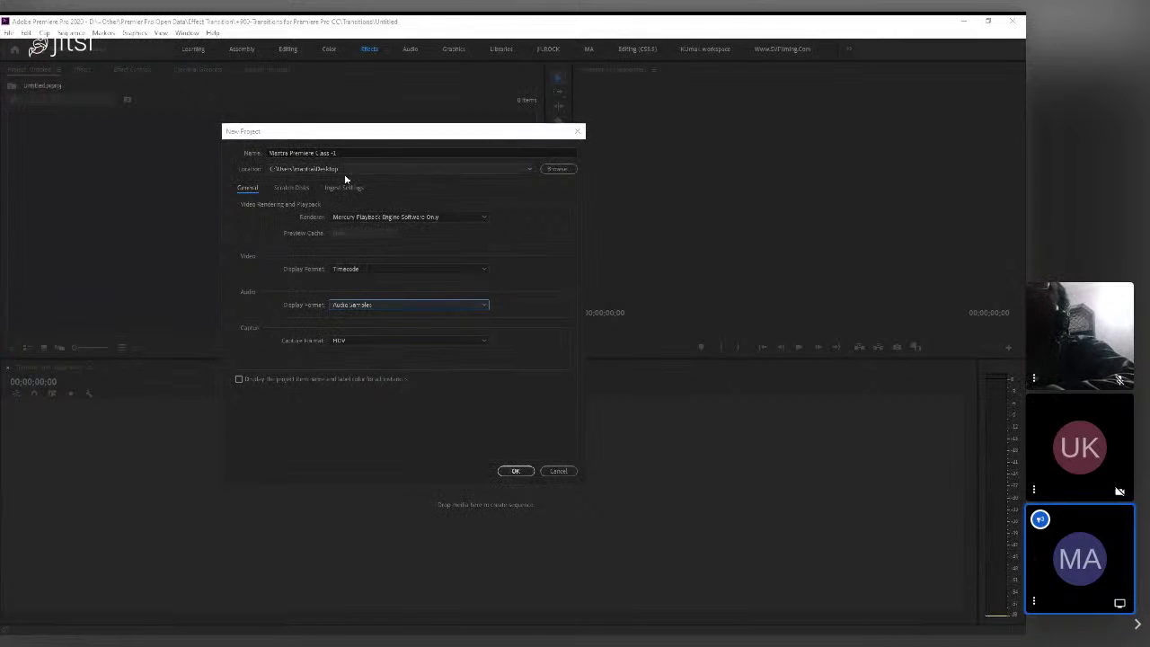
- Recheck the scratch disk and ingest settings and create the project with all scratch disks set to Same as Project
{"action": "left_click", "coordinate": [291, 188]}
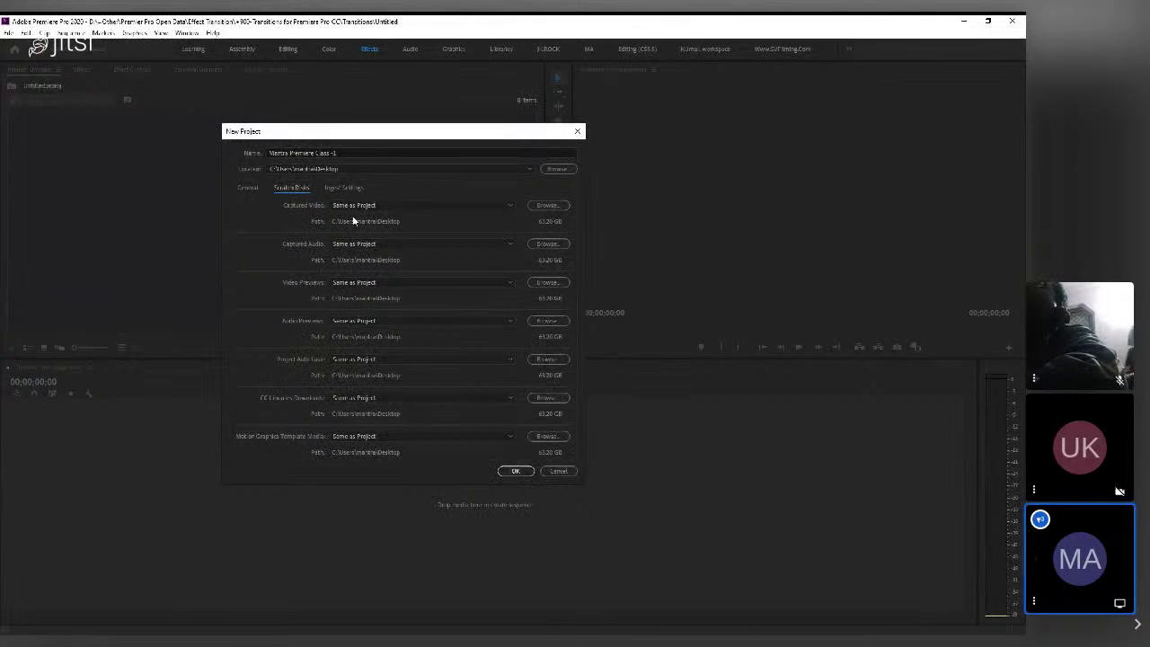
{"action": "left_click", "coordinate": [344, 188]}
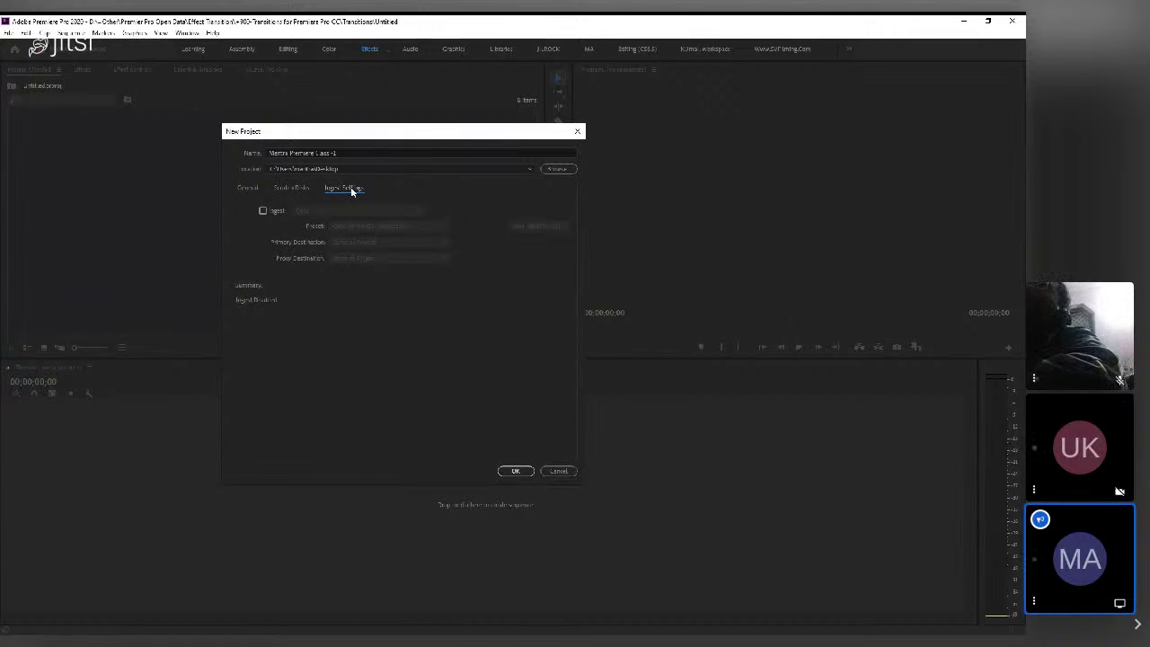
{"action": "left_click", "coordinate": [290, 188]}
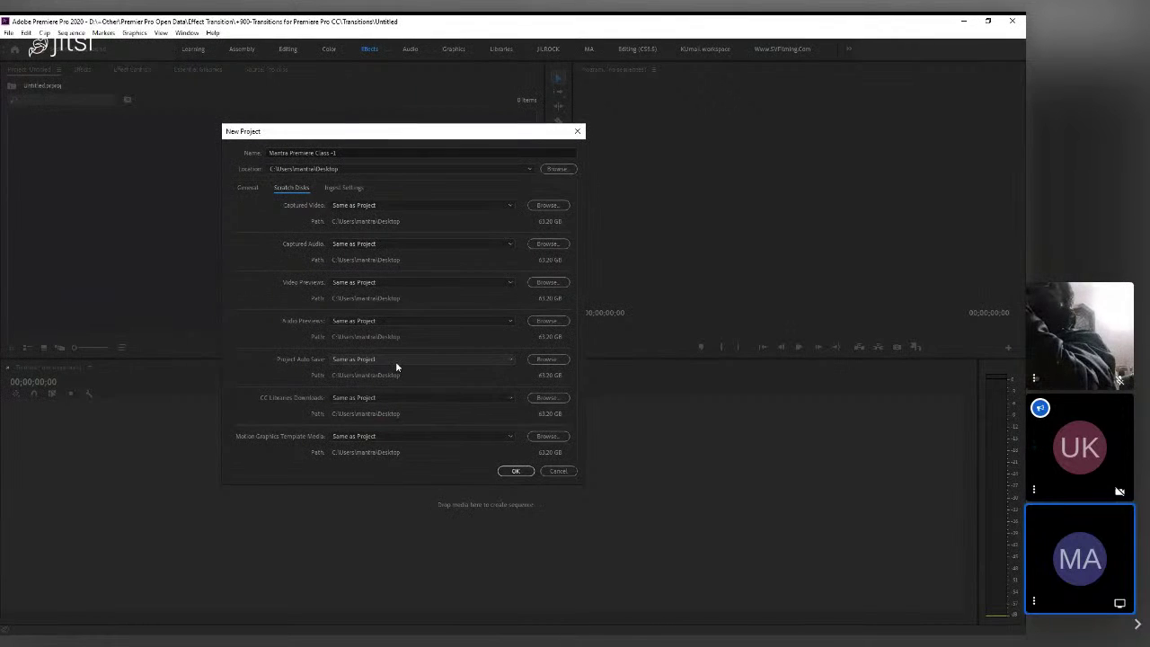
{"action": "left_click", "coordinate": [515, 471]}
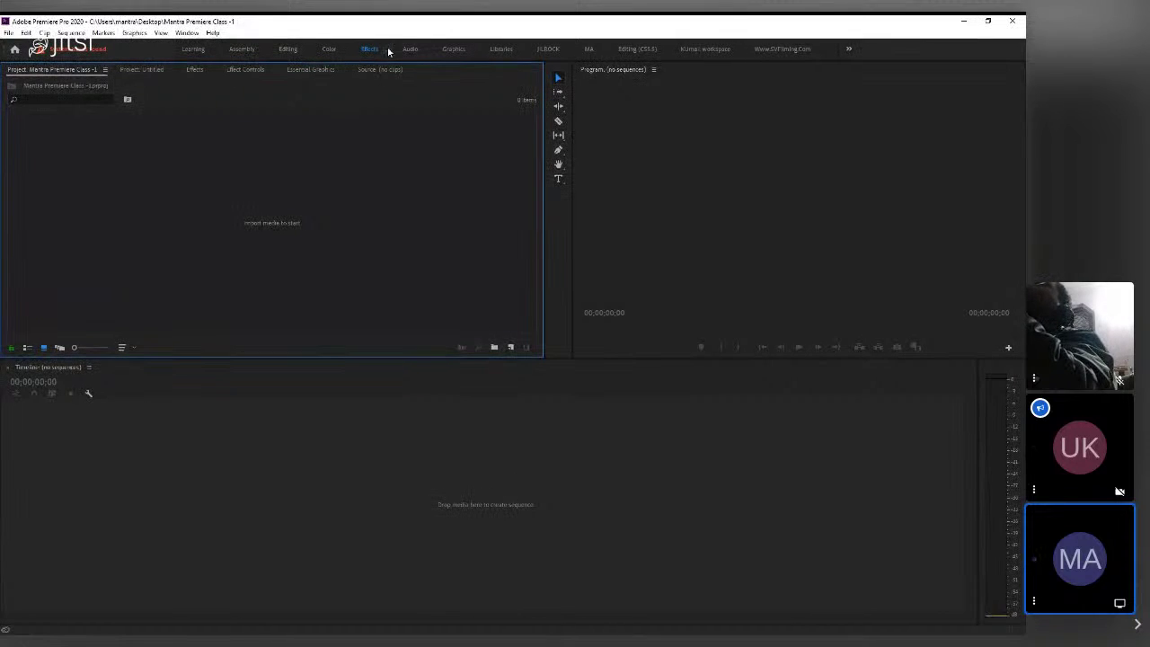
- Reset the Effects workspace to its saved layout
{"action": "left_click", "coordinate": [187, 33]}
{"action": "mouse_move", "coordinate": [211, 45]}
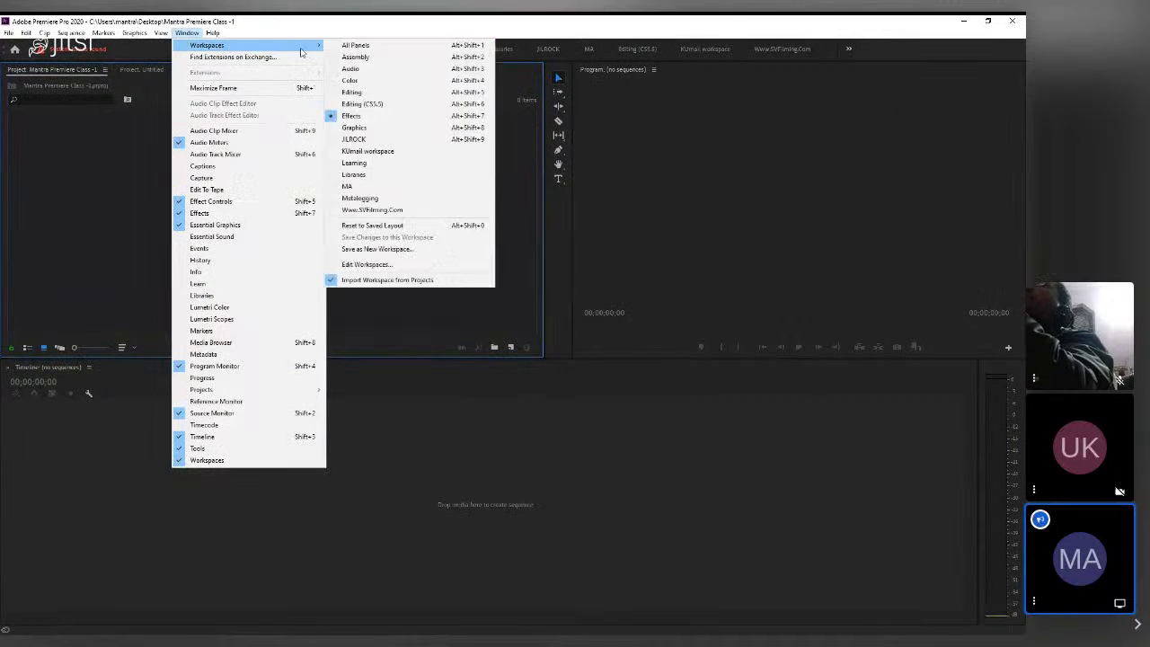
{"action": "left_click", "coordinate": [413, 224]}
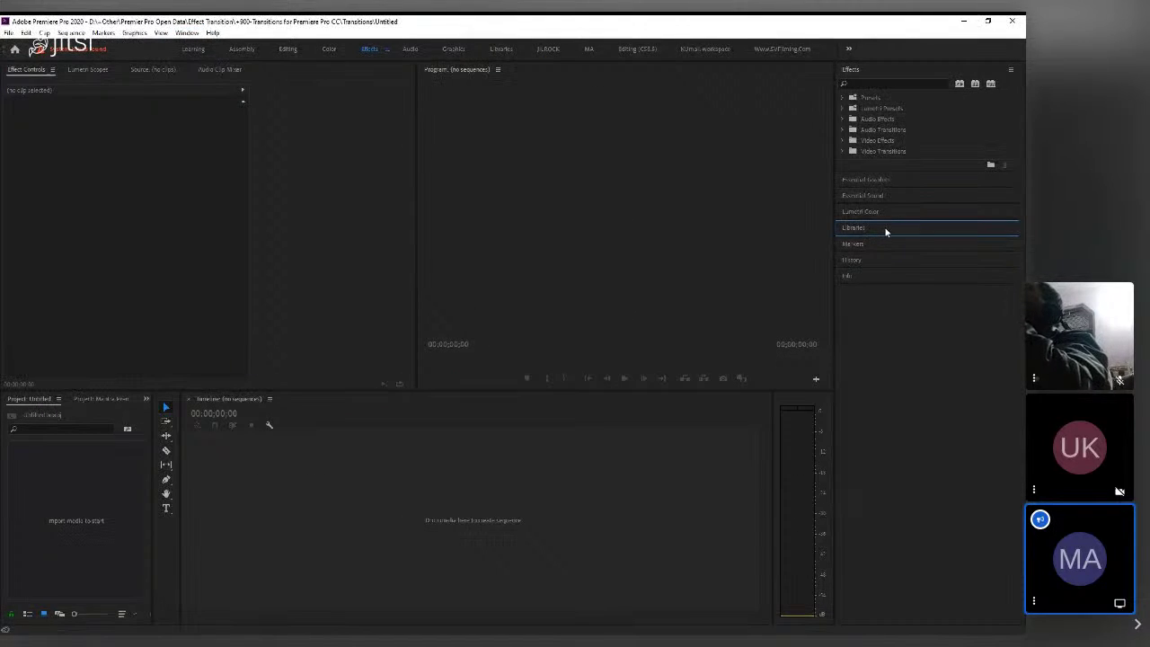
{"action": "left_click", "coordinate": [454, 140]}
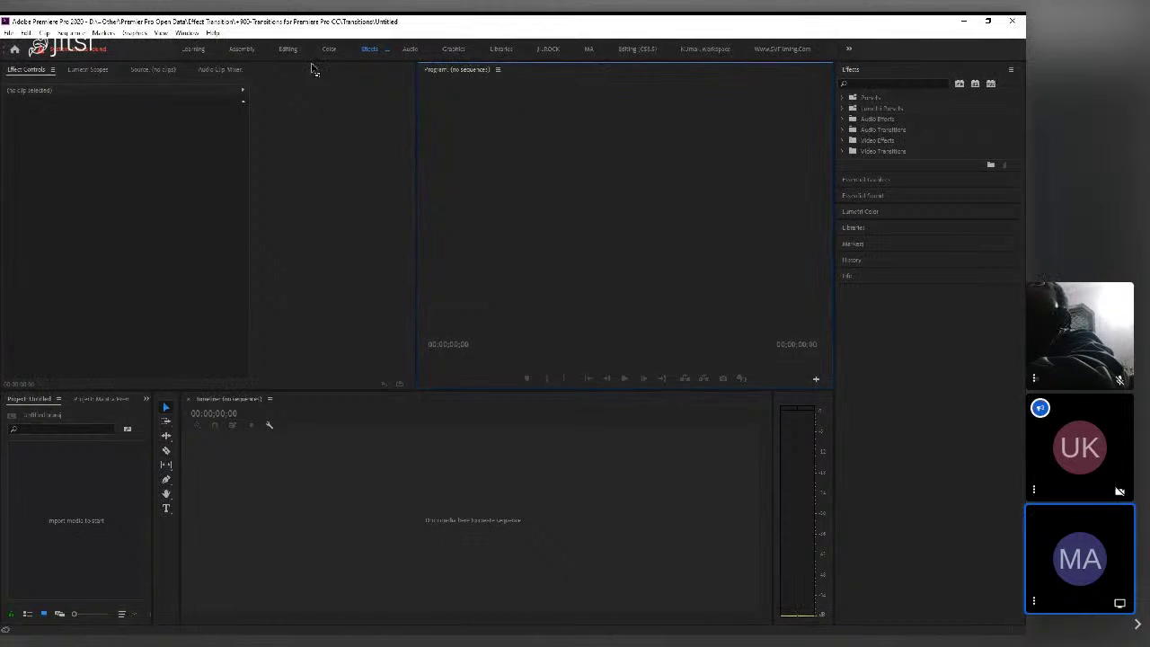
- Look through the Learning, Assembly and Editing workspaces and the list of all workspaces, returning to Effects
{"action": "left_click", "coordinate": [193, 50]}
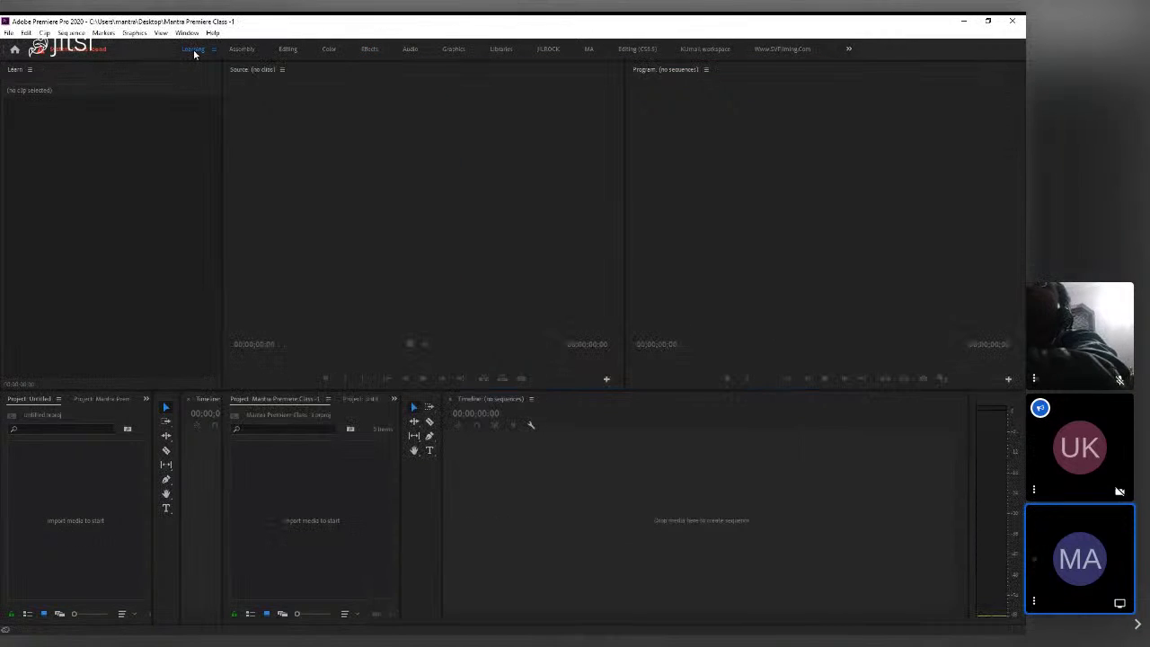
{"action": "mouse_move", "coordinate": [133, 334]}
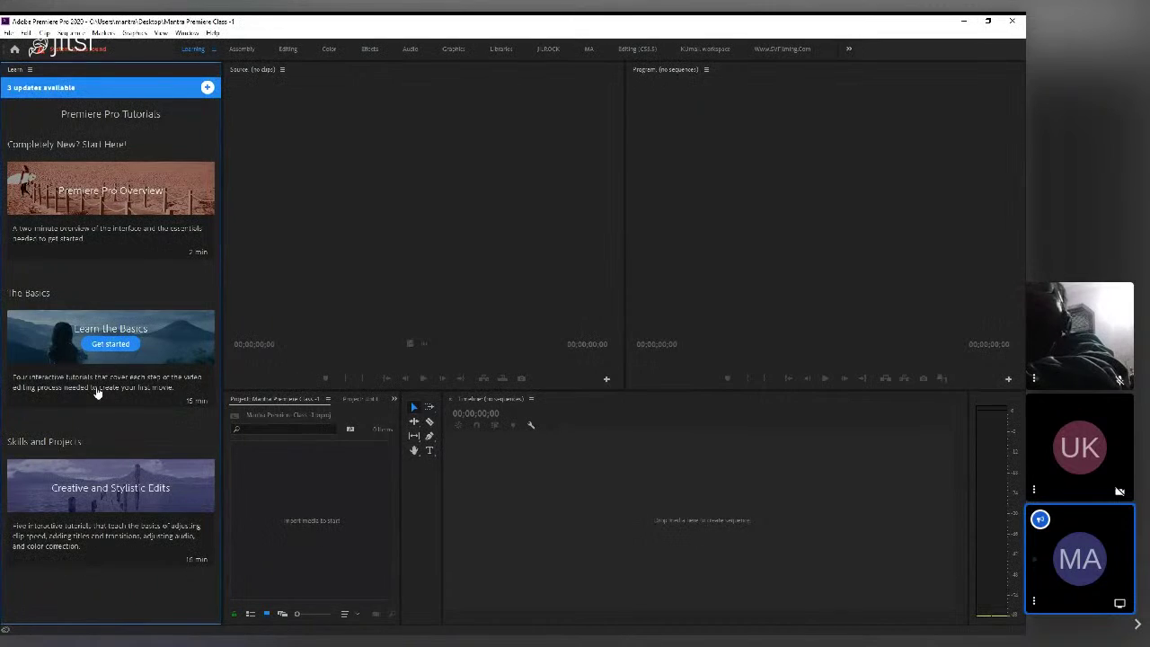
{"action": "left_click", "coordinate": [241, 49]}
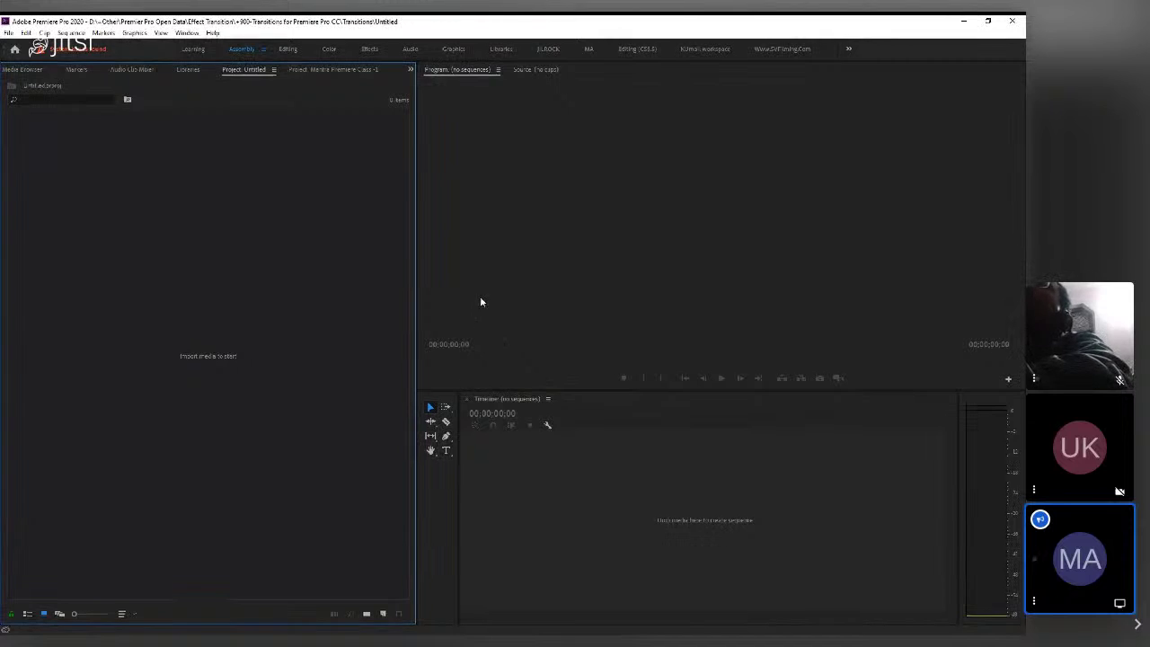
{"action": "left_click", "coordinate": [287, 48]}
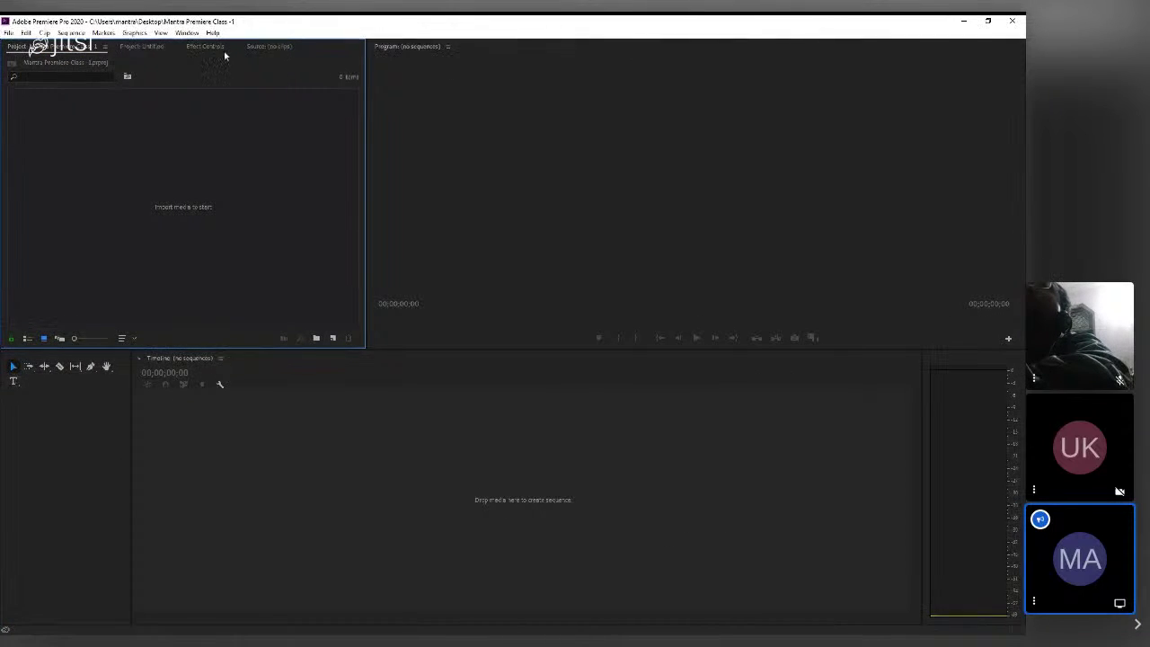
{"action": "left_click", "coordinate": [191, 34]}
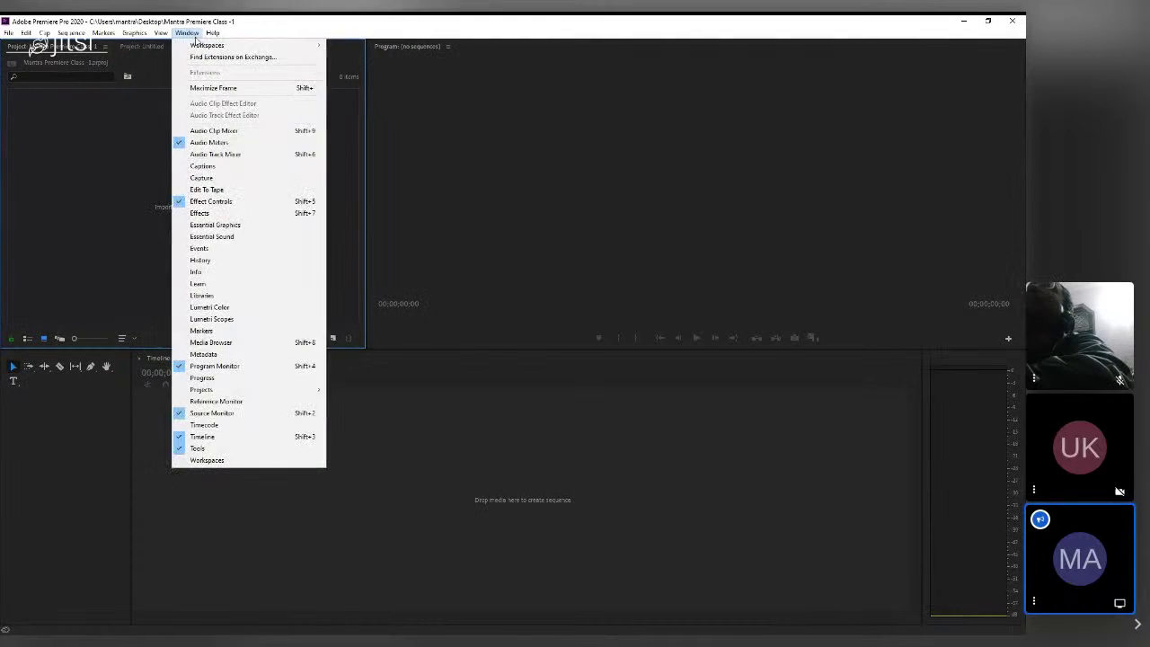
{"action": "mouse_move", "coordinate": [211, 51]}
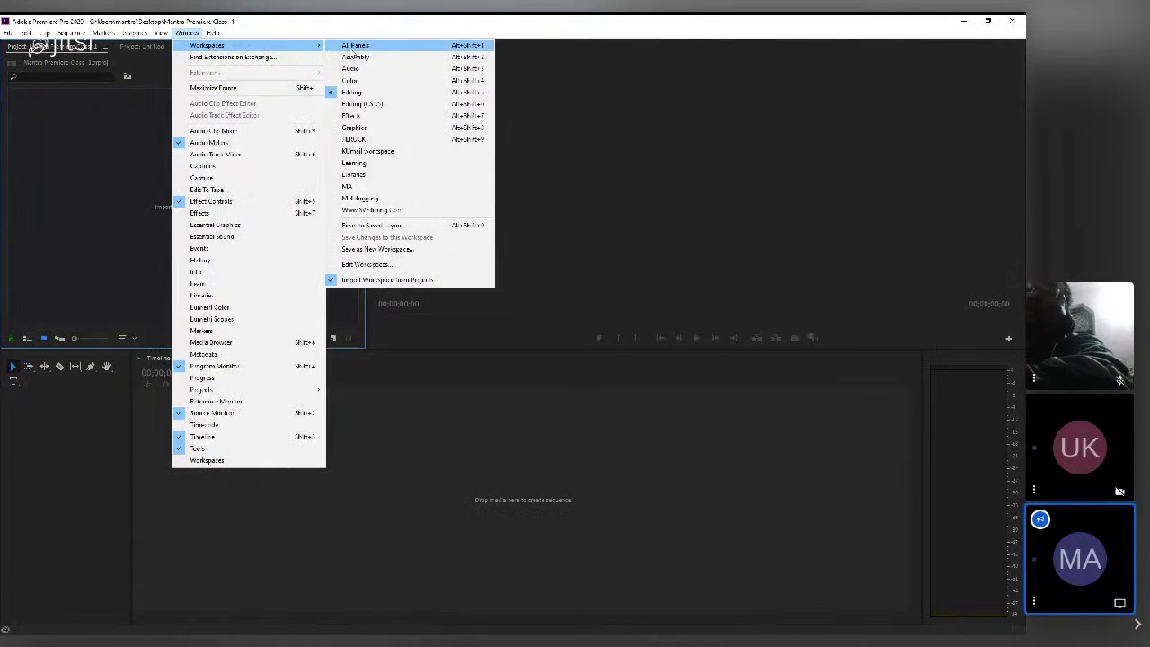
{"action": "left_click", "coordinate": [390, 118]}
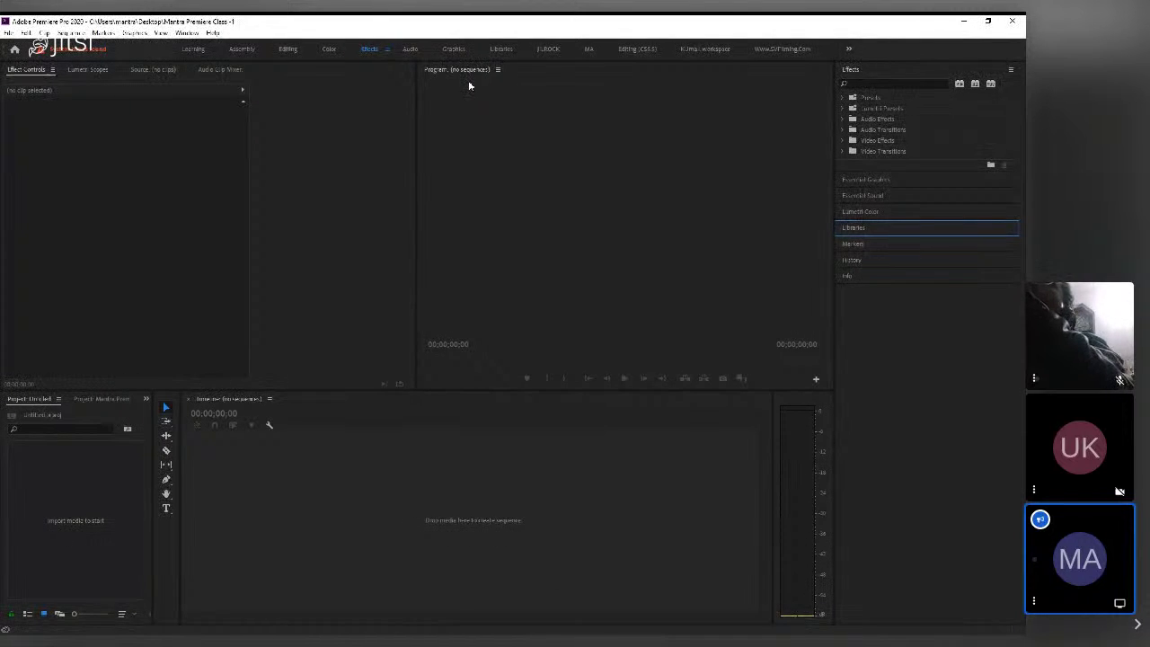
- Switch to the Editing workspace and narrow its tools and audio meters panels to enlarge the timeline
{"action": "left_click", "coordinate": [288, 50]}
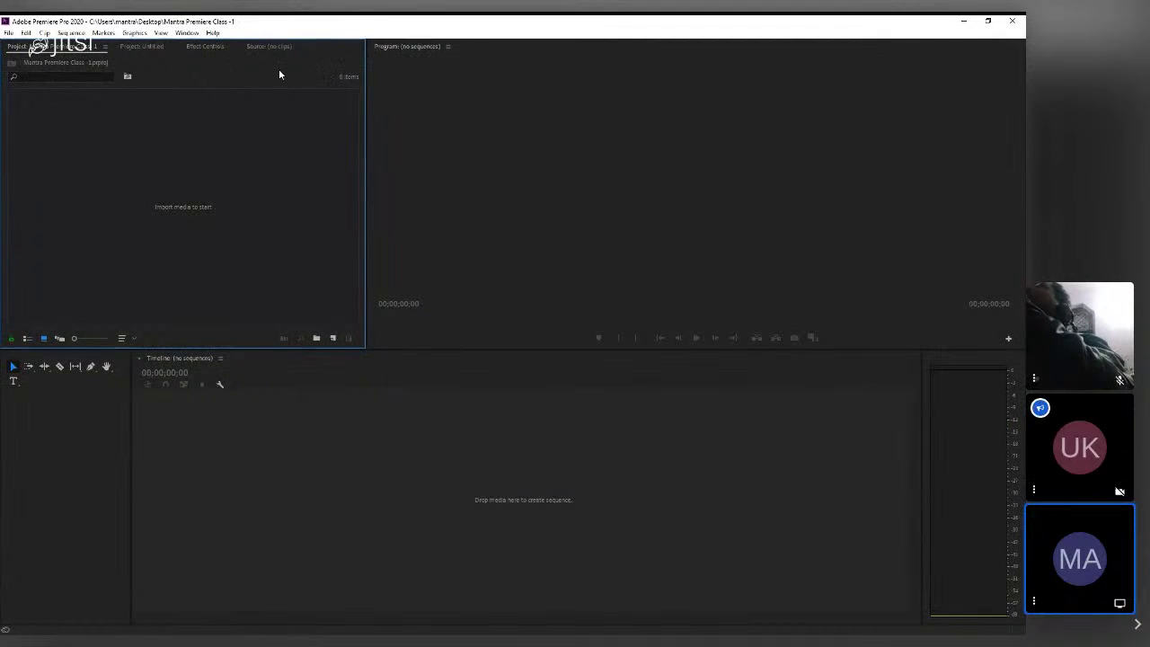
{"action": "left_click", "coordinate": [187, 32]}
{"action": "mouse_move", "coordinate": [207, 45]}
{"action": "left_click", "coordinate": [483, 118]}
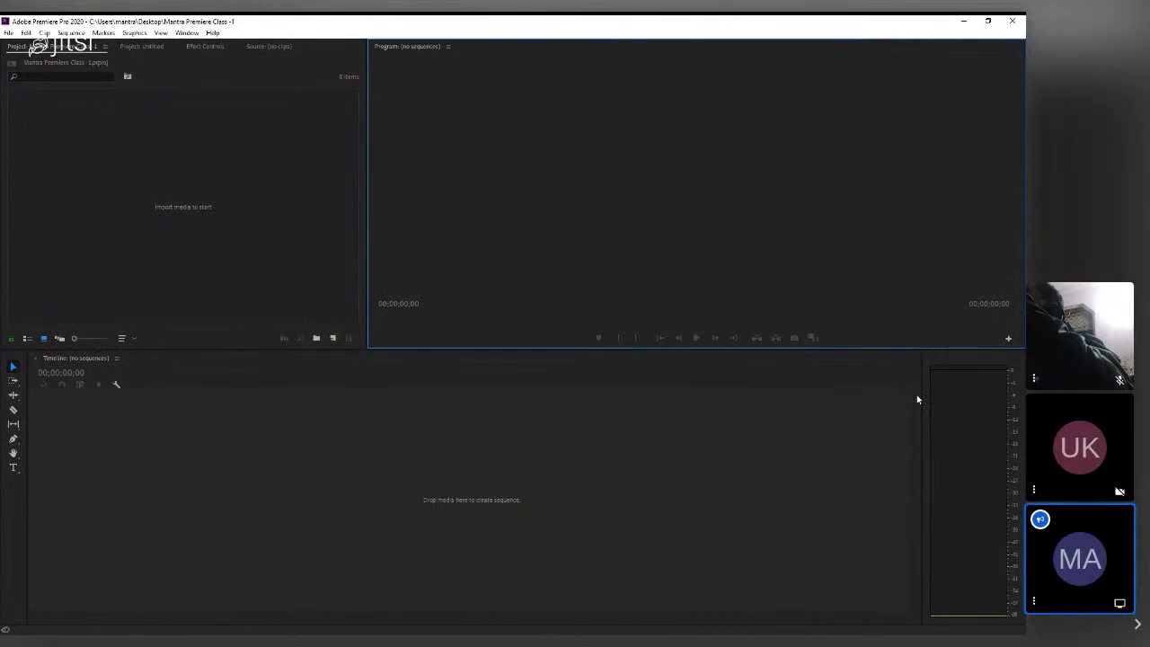
{"action": "left_click_drag", "start_coordinate": [922, 387], "coordinate": [951, 382]}
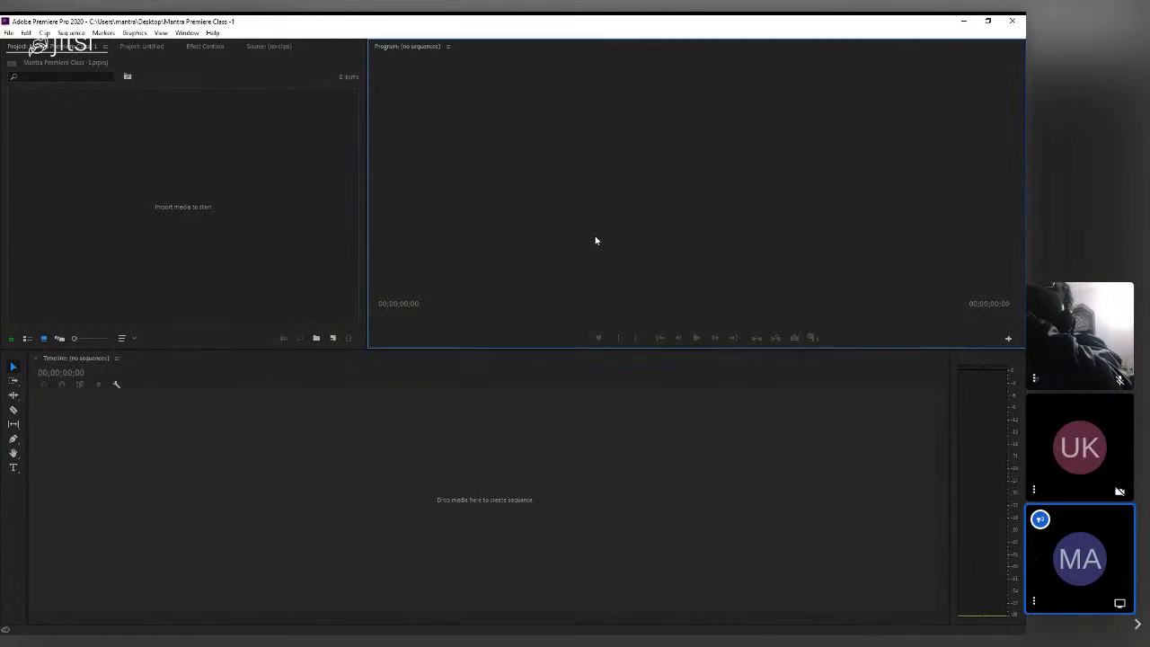
- Close the Untitled project and return to the Mantra Premiere Class -1 project panel after viewing the Source monitor
{"action": "left_click", "coordinate": [137, 50]}
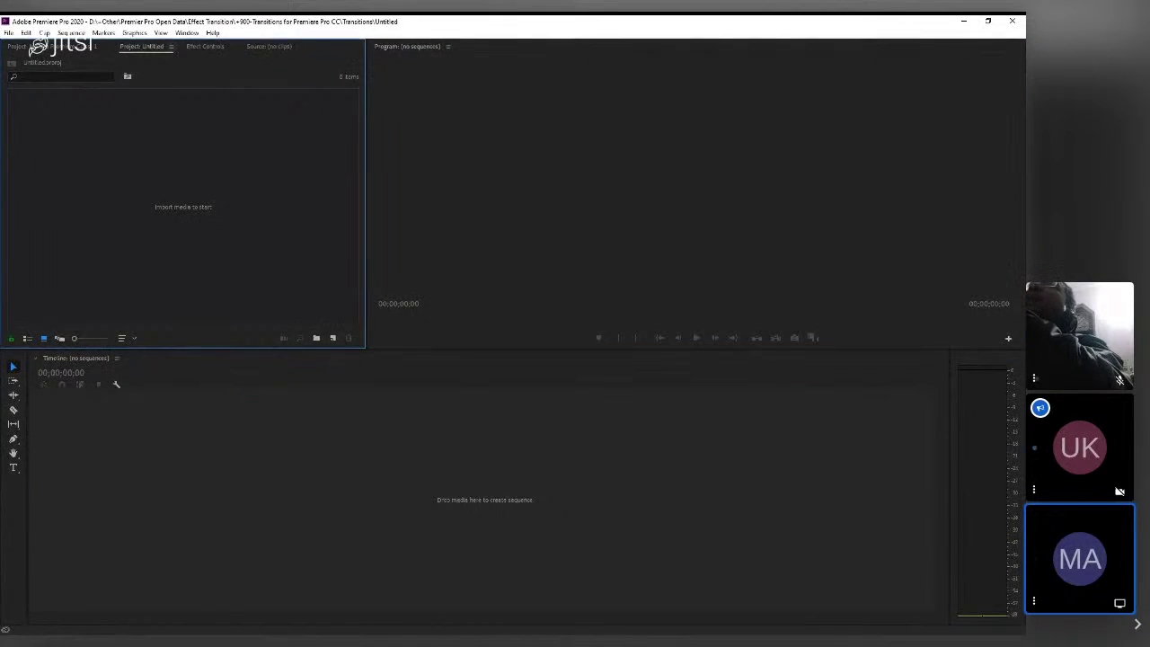
{"action": "key", "text": "ctrl+w"}
{"action": "left_click", "coordinate": [203, 48]}
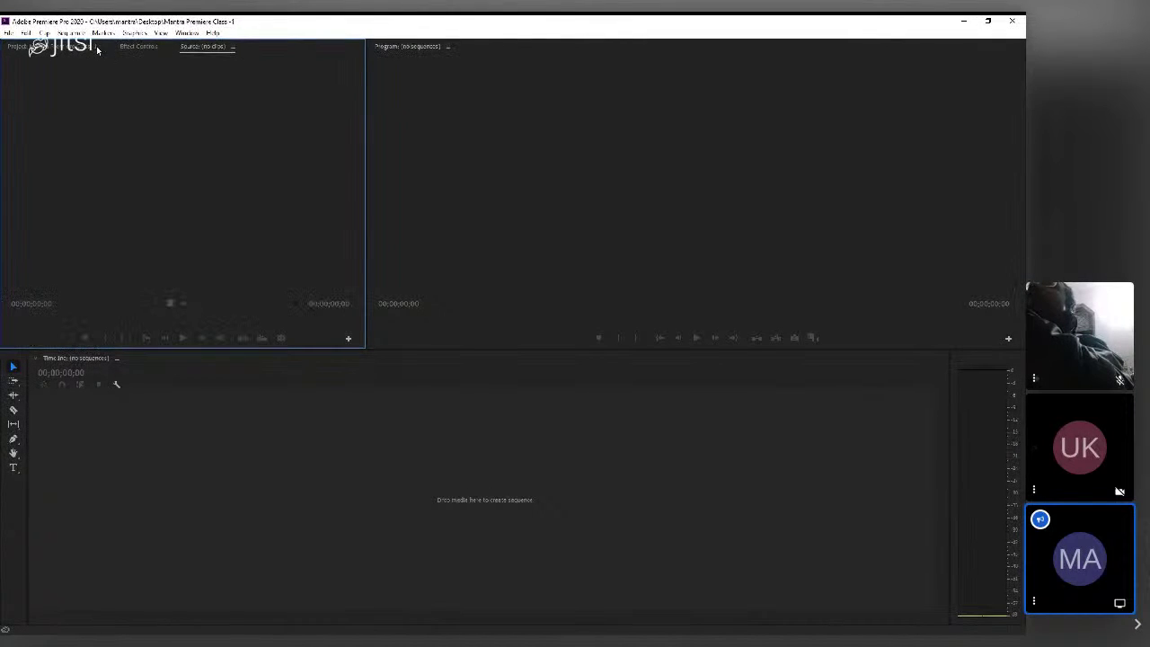
{"action": "left_click", "coordinate": [95, 47]}
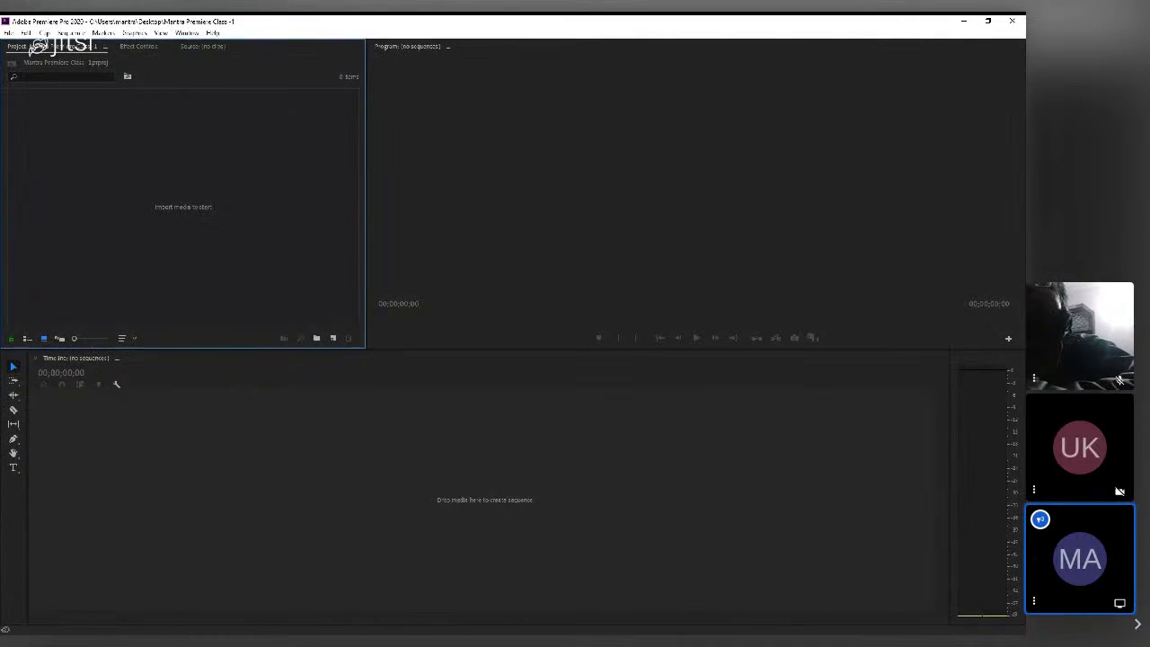
- Open the media import dialog from the empty project panel, showing the 01 Song Footage folder
{"action": "left_click", "coordinate": [8, 33]}
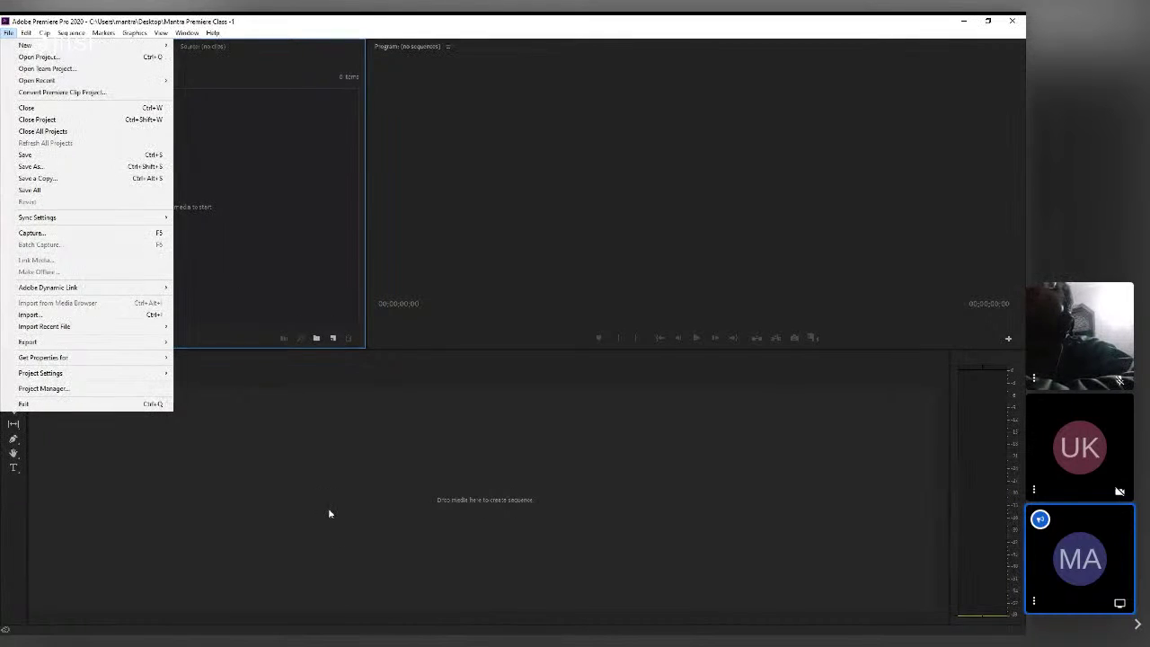
{"action": "left_click", "coordinate": [229, 137]}
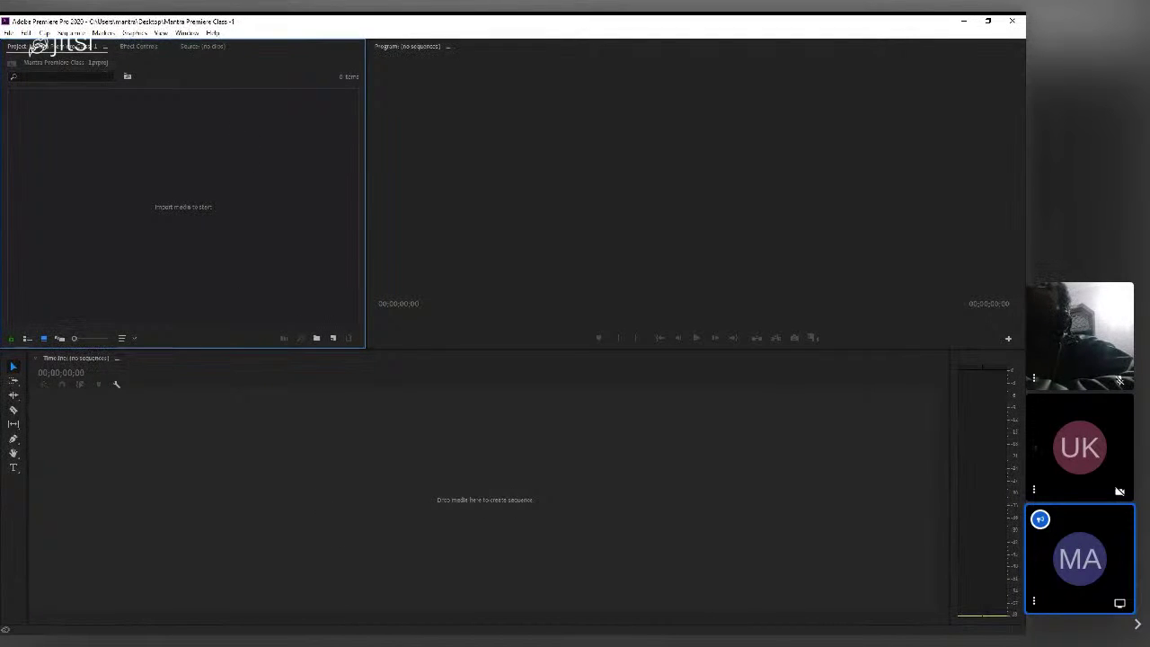
{"action": "double_click", "coordinate": [287, 218]}
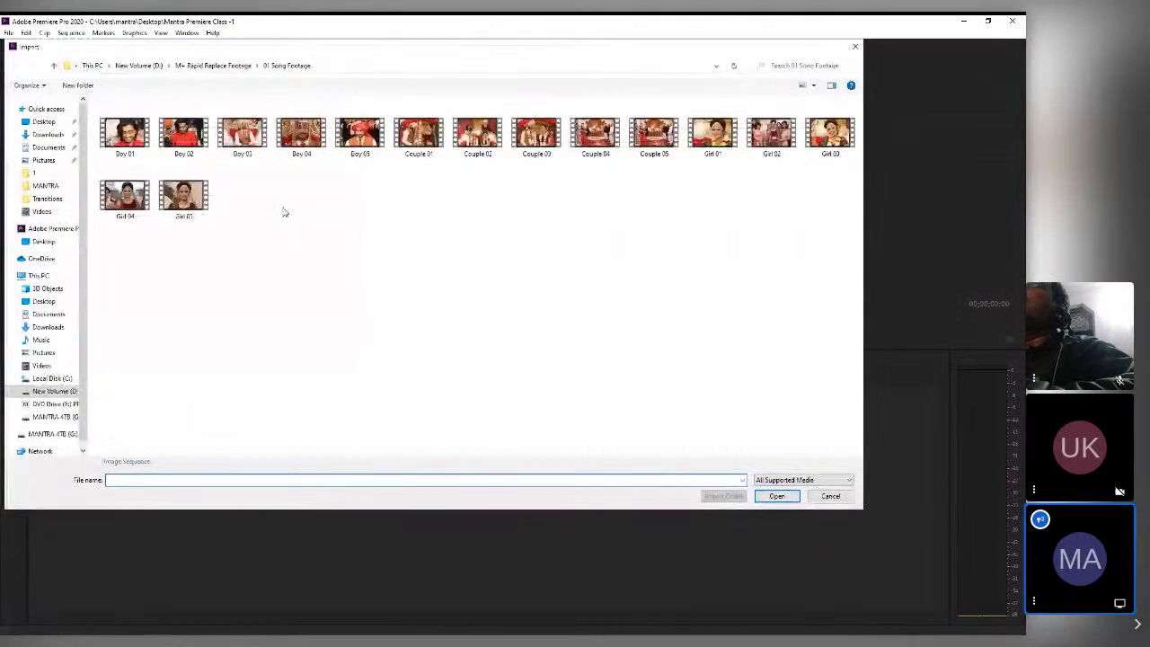
- Try out different clip selections in 01 Song Footage, such as Boy 01 alone or Boy 04, Couple 02, Couple 04 and Girl 01 together
{"action": "left_click", "coordinate": [124, 133]}
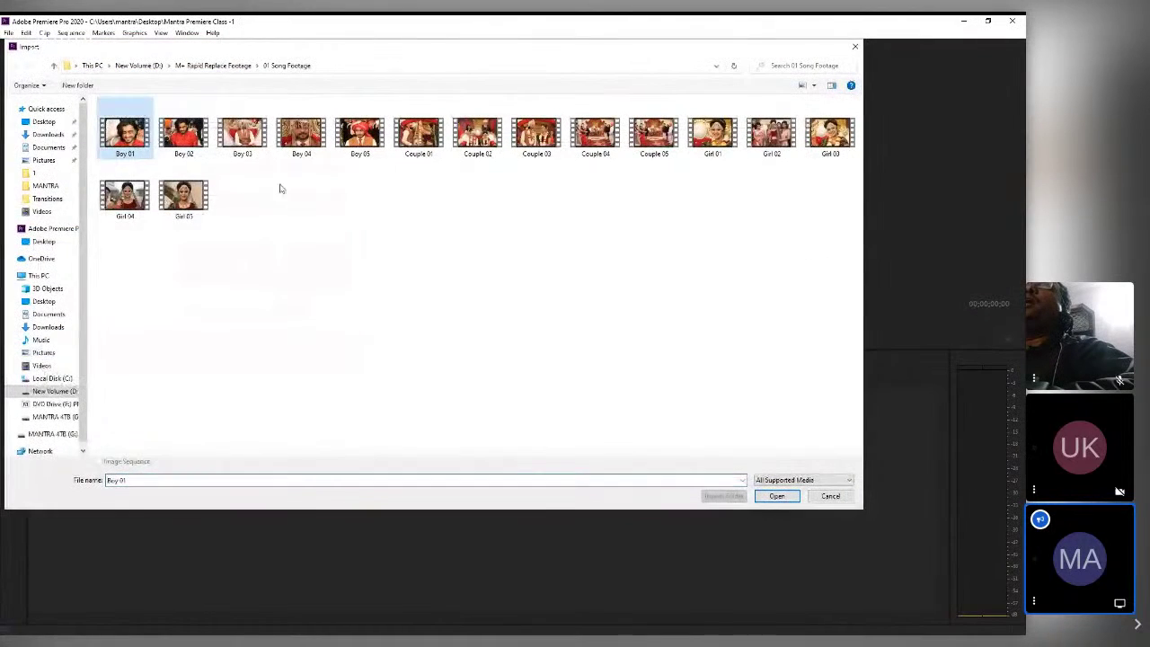
{"action": "left_click_drag", "start_coordinate": [365, 236], "coordinate": [132, 116]}
{"action": "left_click_drag", "start_coordinate": [823, 248], "coordinate": [293, 213]}
{"action": "left_click", "coordinate": [310, 136]}
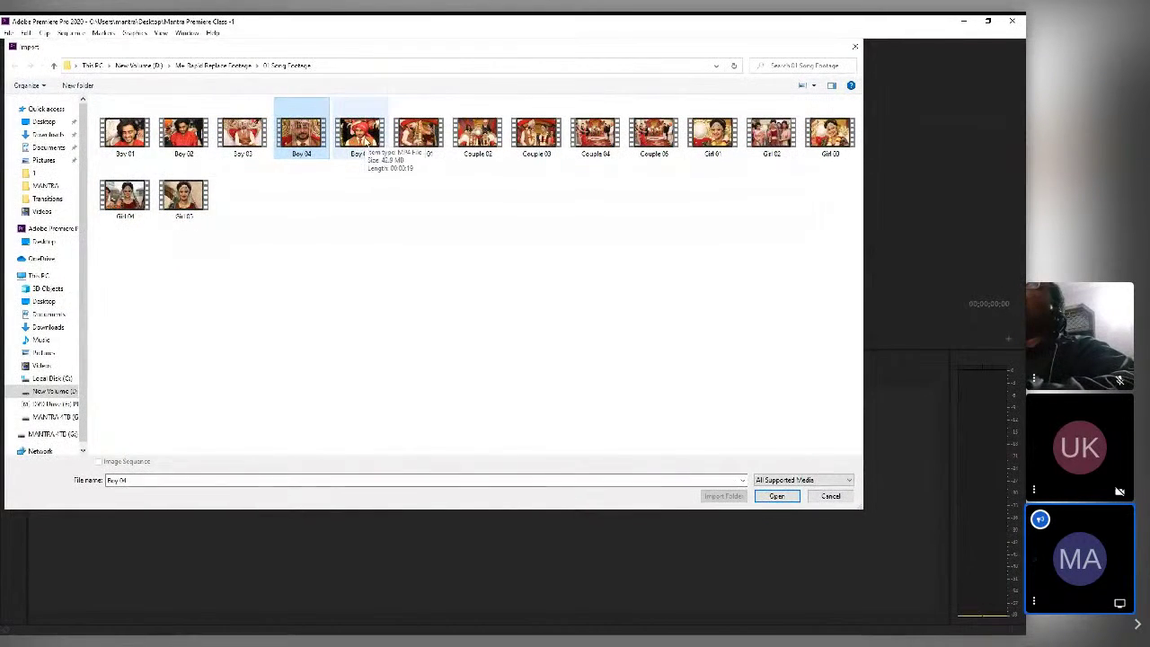
{"action": "left_click", "coordinate": [477, 133], "text": "ctrl"}
{"action": "left_click", "coordinate": [595, 133], "text": "ctrl"}
{"action": "left_click", "coordinate": [709, 134], "text": "ctrl"}
{"action": "left_click_drag", "start_coordinate": [831, 248], "coordinate": [46, 108]}
{"action": "left_click", "coordinate": [785, 277]}
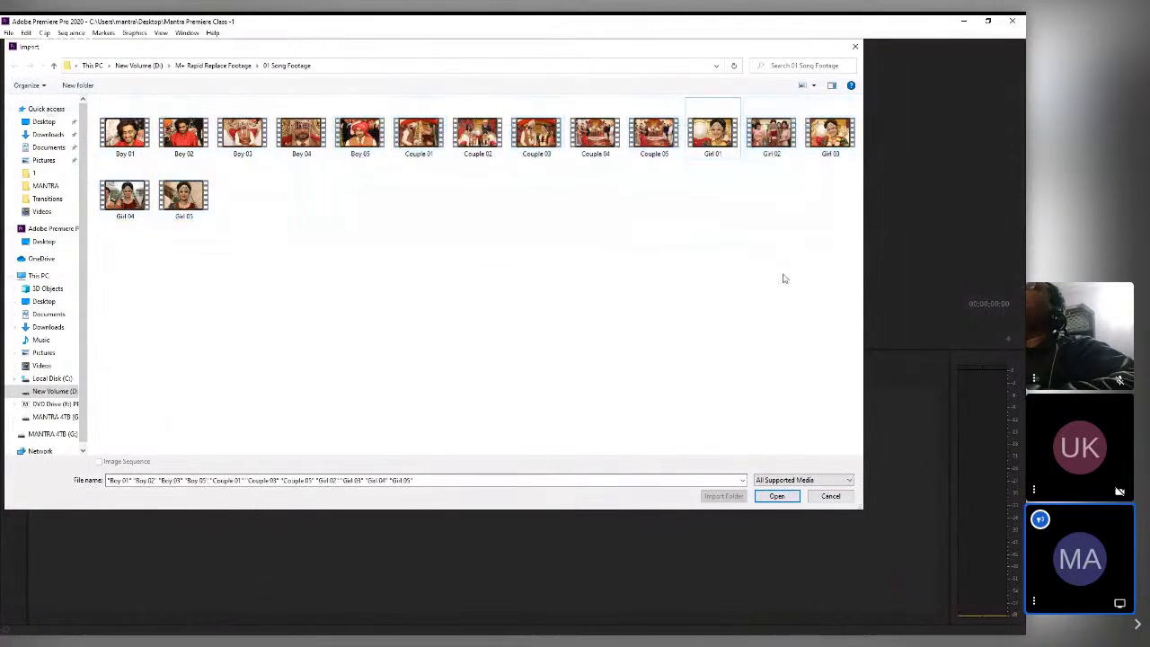
- Import all the Boy, Couple and Girl clips from the 01 Song Footage folder into the project
{"action": "left_click_drag", "start_coordinate": [844, 299], "coordinate": [89, 108]}
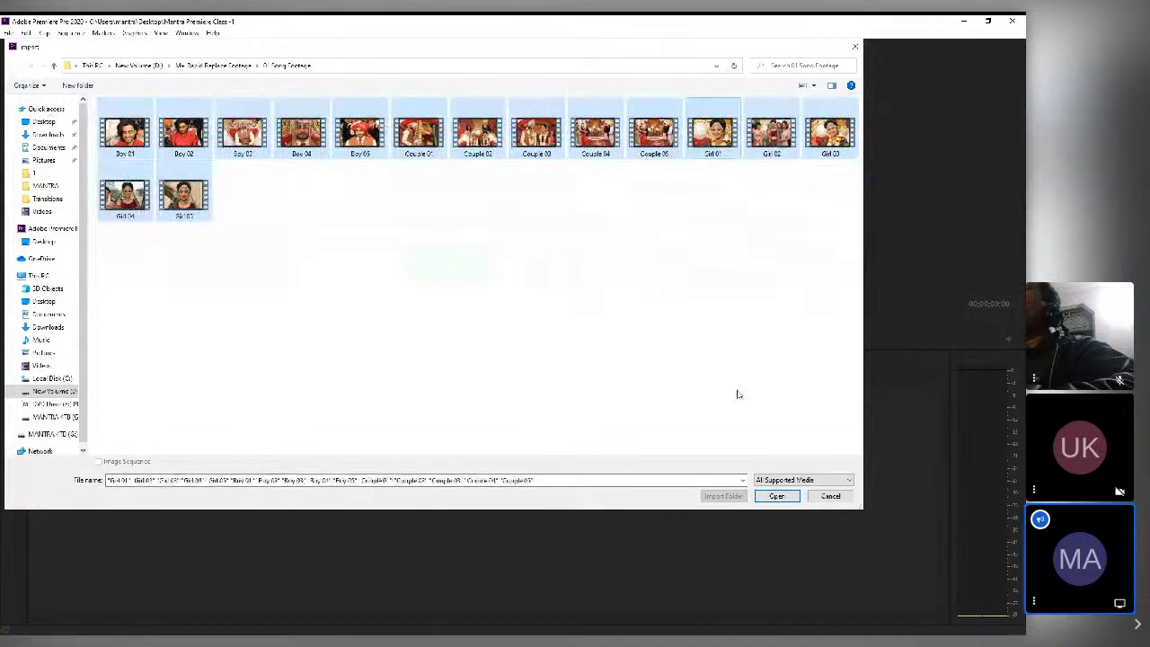
{"action": "left_click", "coordinate": [778, 495]}
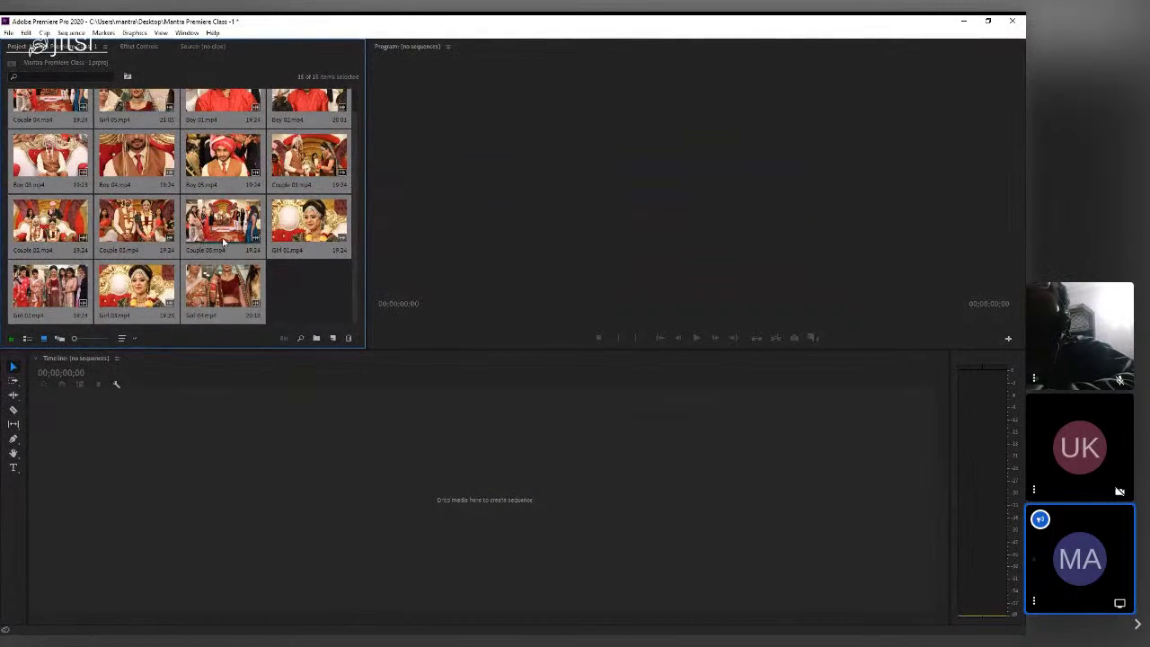
{"action": "scroll", "coordinate": [225, 243], "scroll_direction": "up", "scroll_amount": 1}
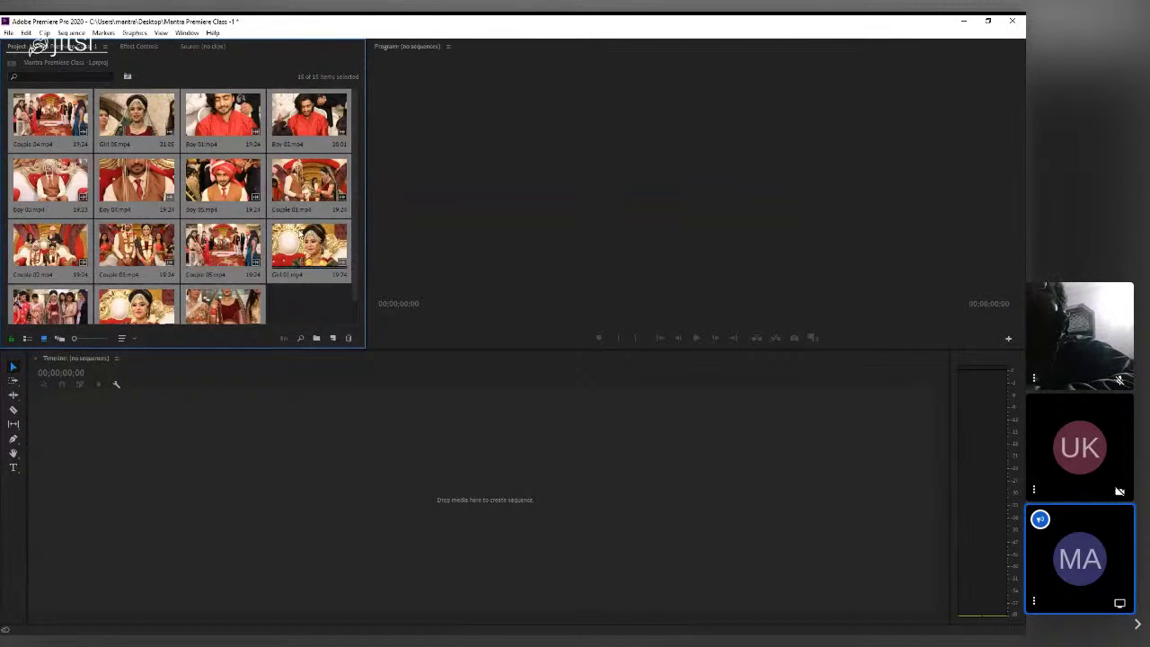
- Open Boy 01.mp4 in the Source monitor and compare it with the Project and Effect Controls panels
{"action": "double_click", "coordinate": [221, 125]}
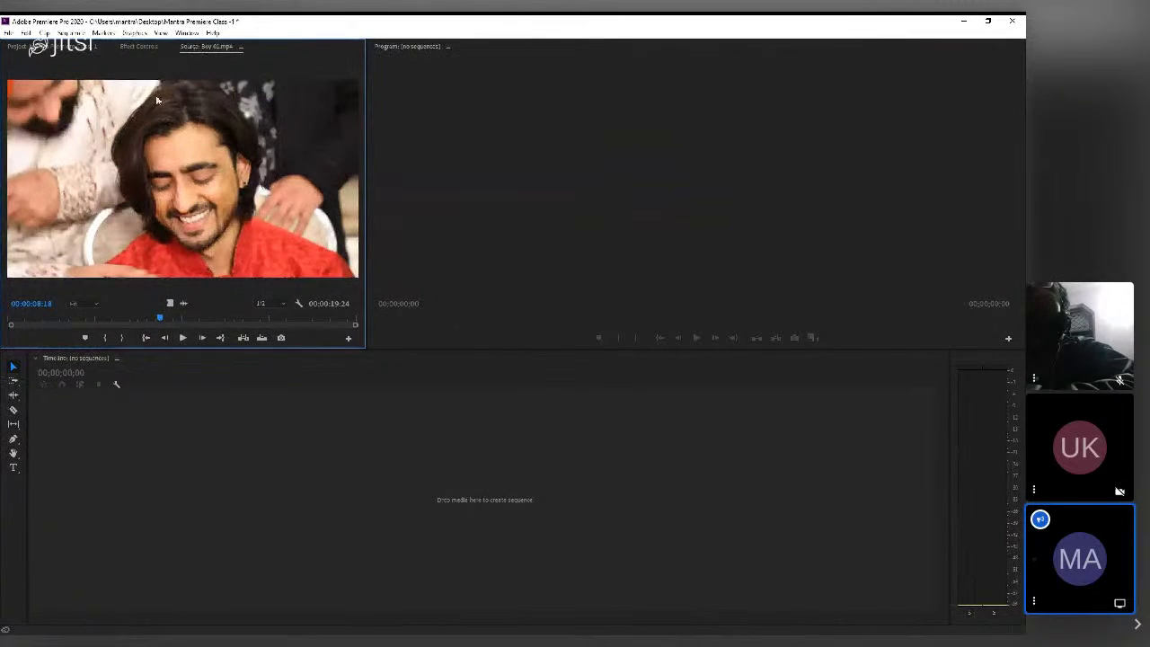
{"action": "left_click", "coordinate": [73, 49]}
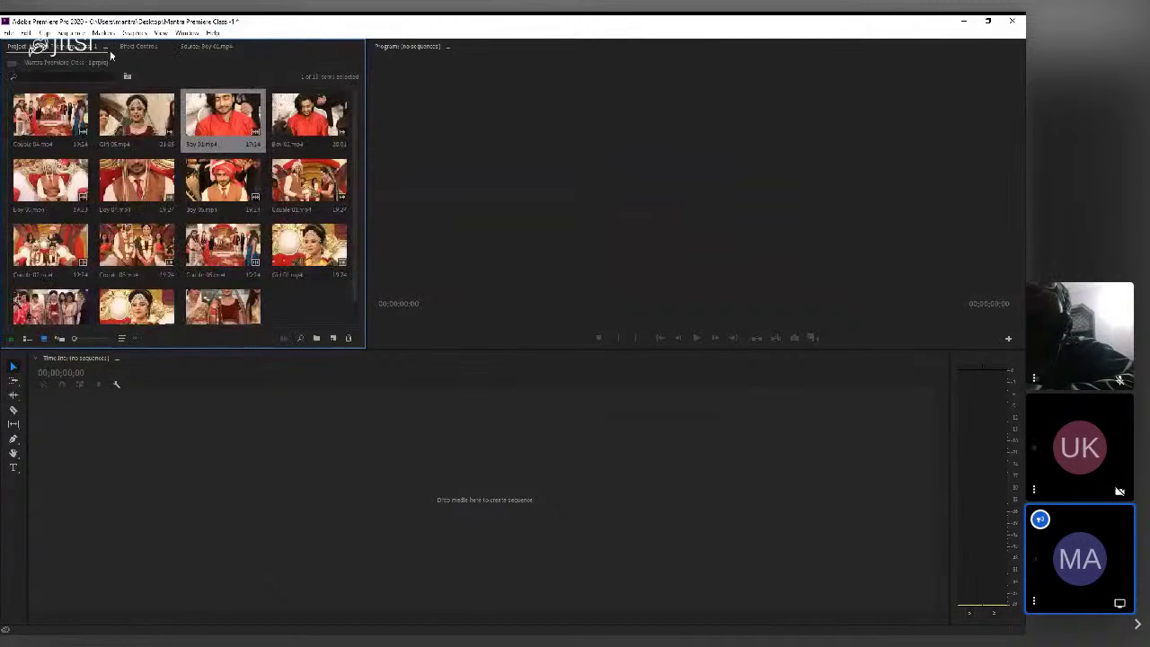
{"action": "left_click", "coordinate": [199, 48]}
{"action": "left_click", "coordinate": [147, 49]}
{"action": "left_click", "coordinate": [88, 49]}
{"action": "left_click", "coordinate": [142, 49]}
{"action": "left_click", "coordinate": [201, 49]}
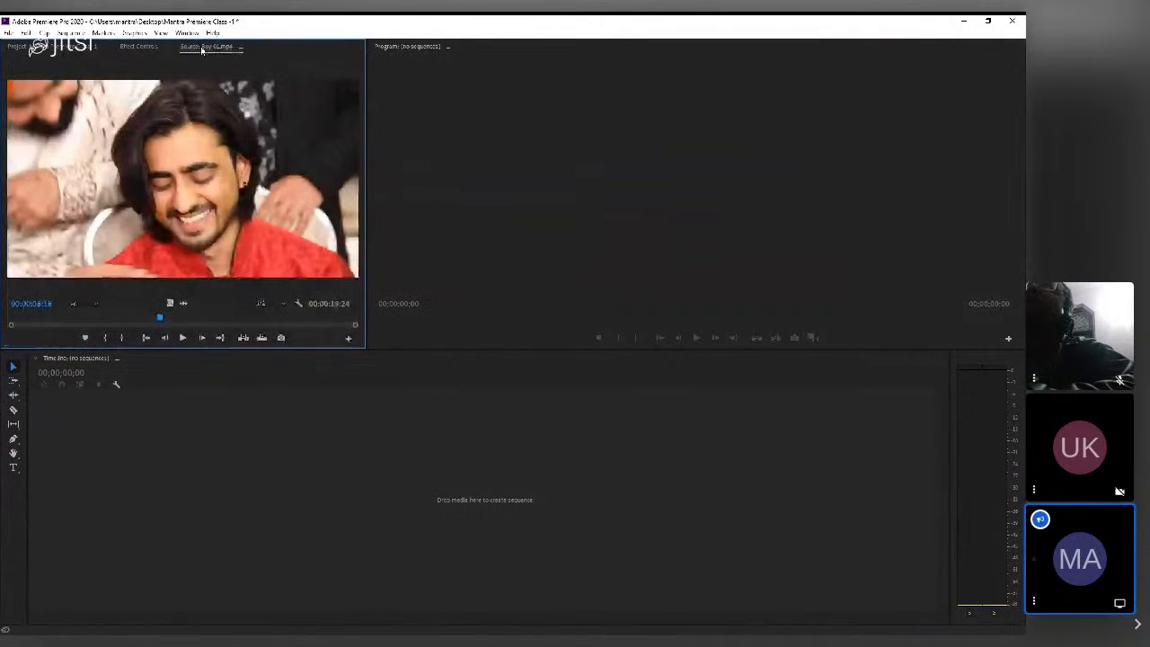
- Check the list of available panels and review Effect Controls, the Source monitor and the empty Program monitor
{"action": "left_click", "coordinate": [188, 33]}
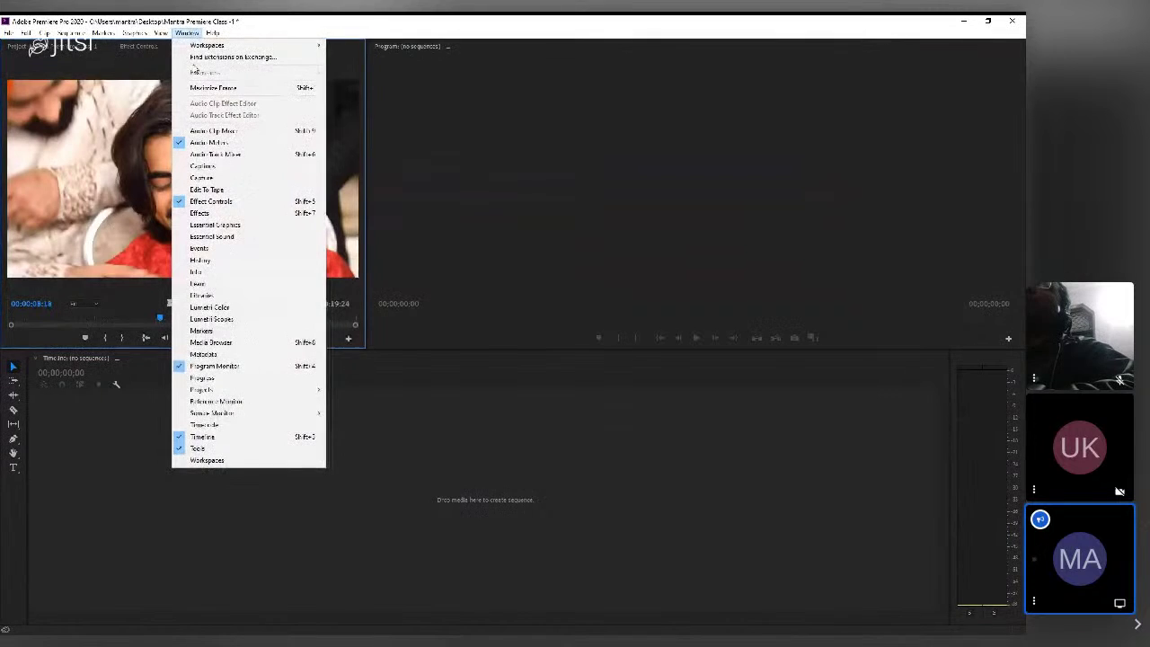
{"action": "left_click", "coordinate": [100, 54]}
{"action": "left_click", "coordinate": [139, 46]}
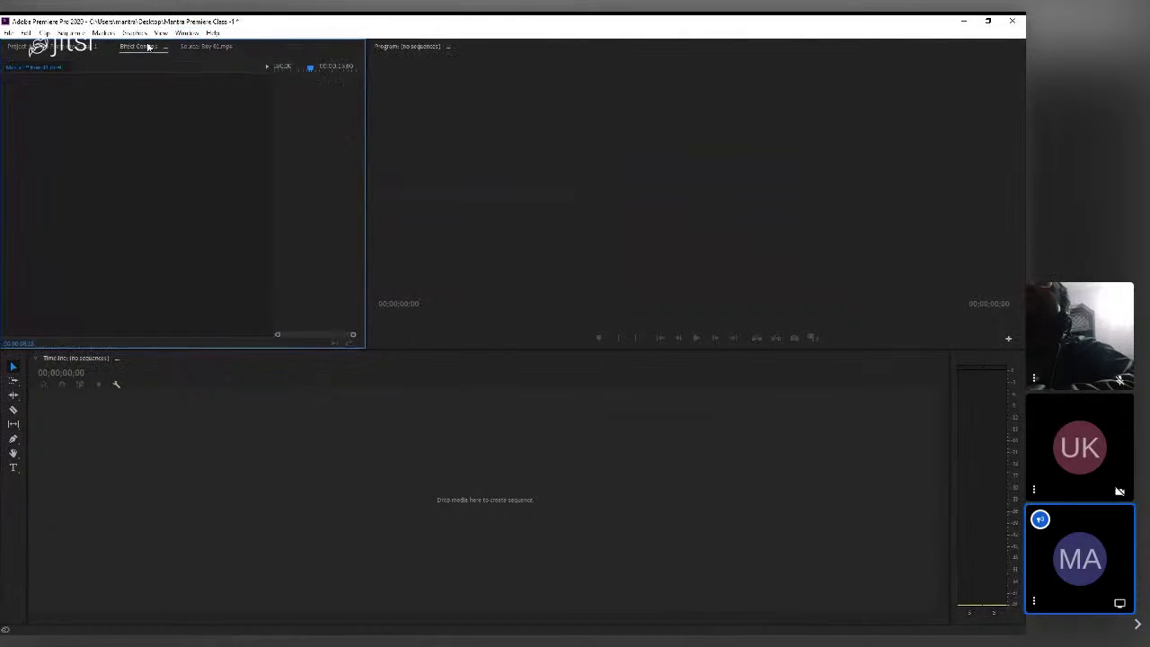
{"action": "left_click", "coordinate": [195, 49]}
{"action": "left_click", "coordinate": [594, 98]}
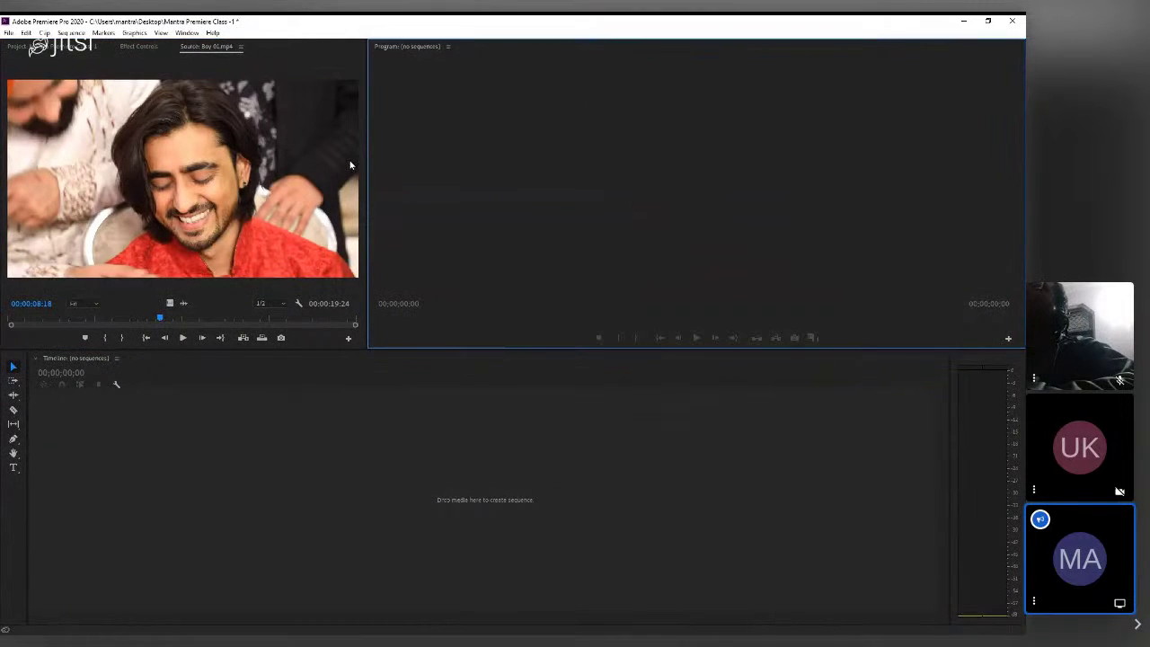
- Create a sequence from Girl 05.mp4 in the empty timeline and preview its playback
{"action": "left_click", "coordinate": [90, 46]}
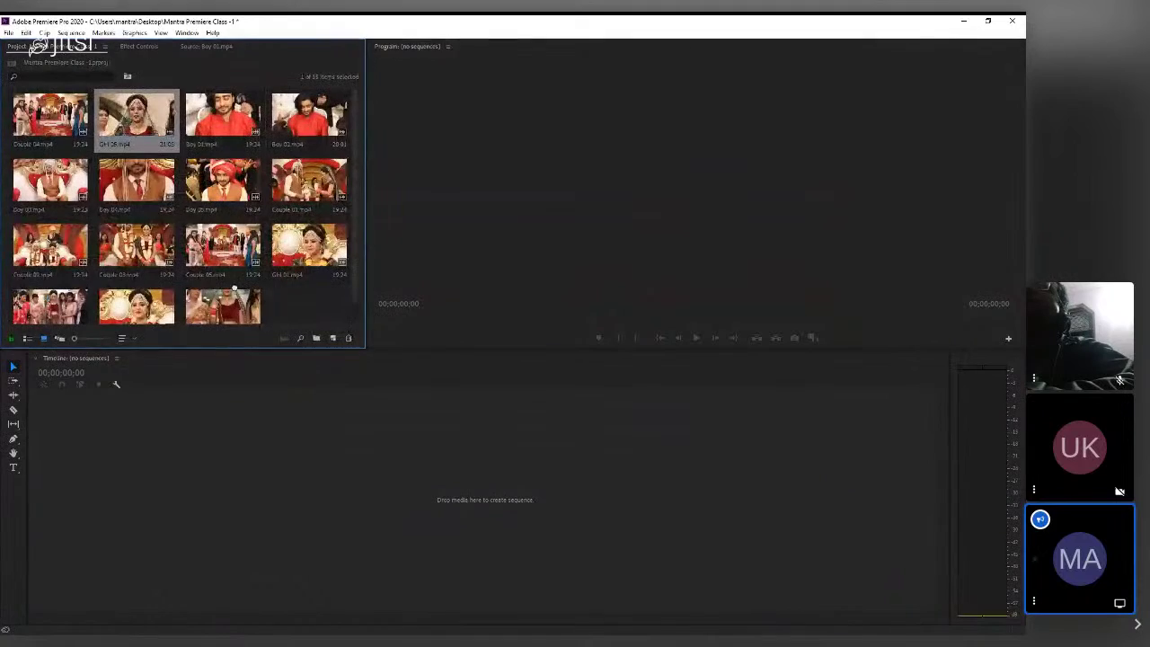
{"action": "left_click_drag", "start_coordinate": [306, 517], "coordinate": [305, 515]}
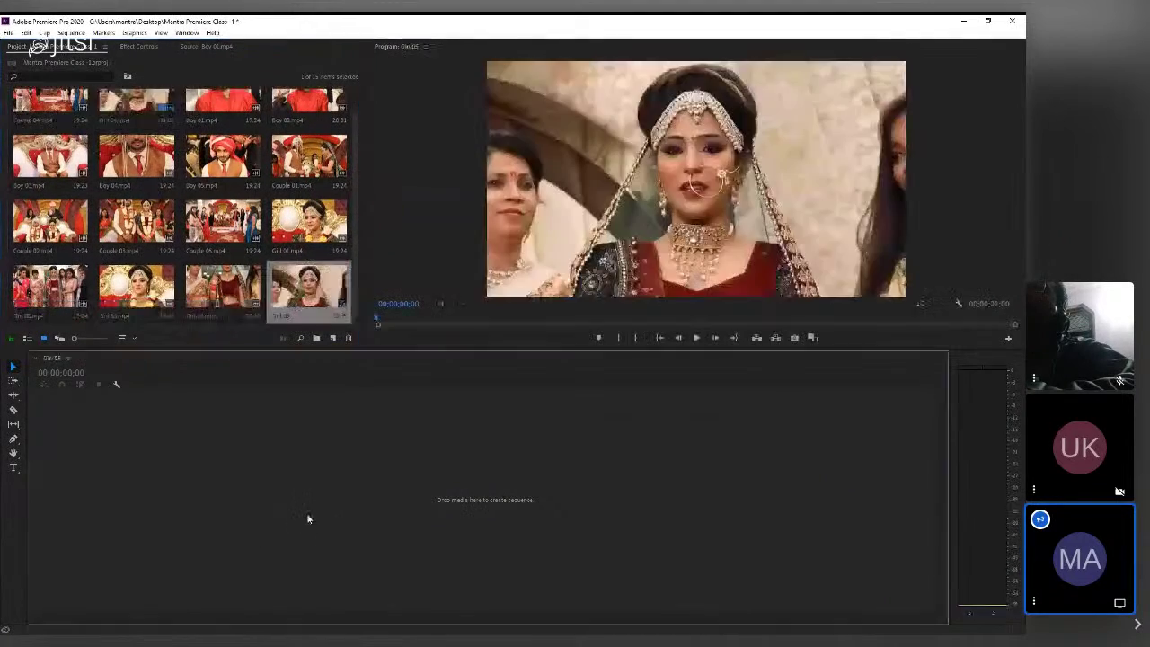
{"action": "left_click", "coordinate": [172, 383]}
{"action": "key", "text": "space"}
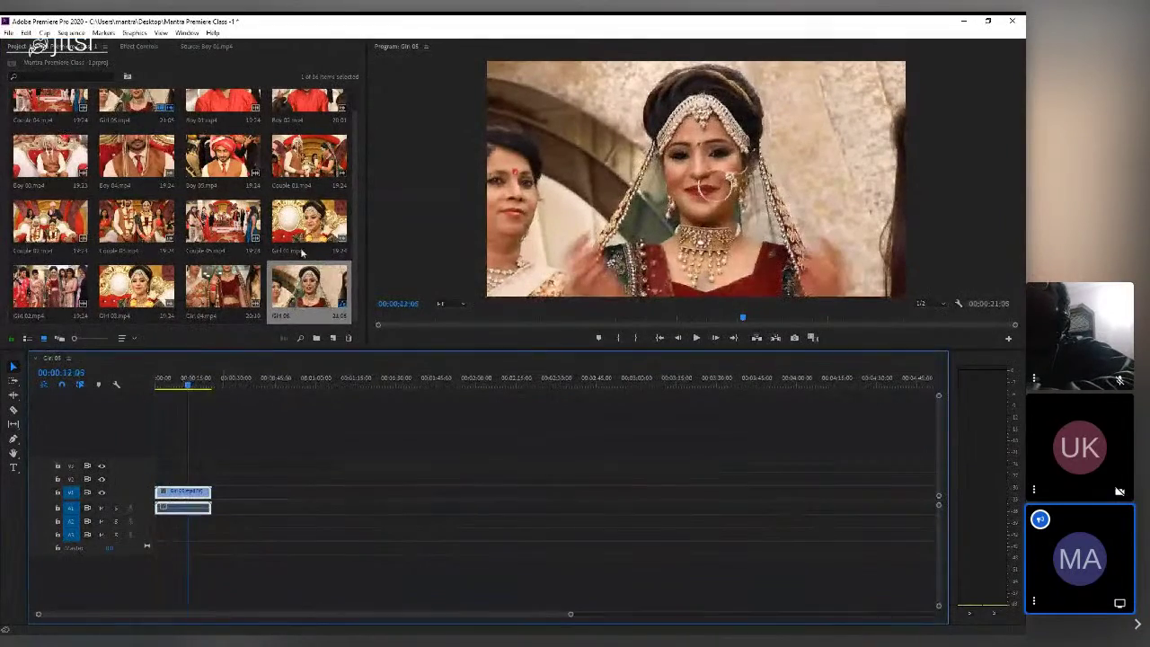
- Rearrange the workspace: widen the Project panel, dock the Source monitor between Project and Program, and narrow the audio meters
{"action": "left_click_drag", "start_coordinate": [368, 136], "coordinate": [404, 137]}
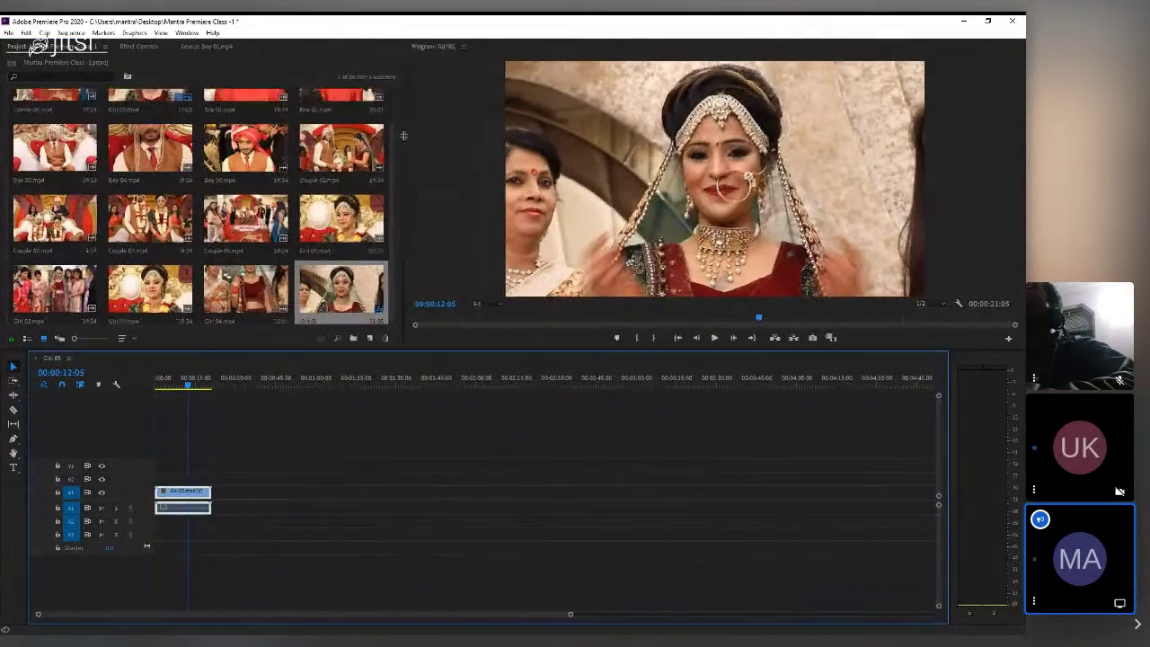
{"action": "left_click_drag", "start_coordinate": [206, 46], "coordinate": [429, 116]}
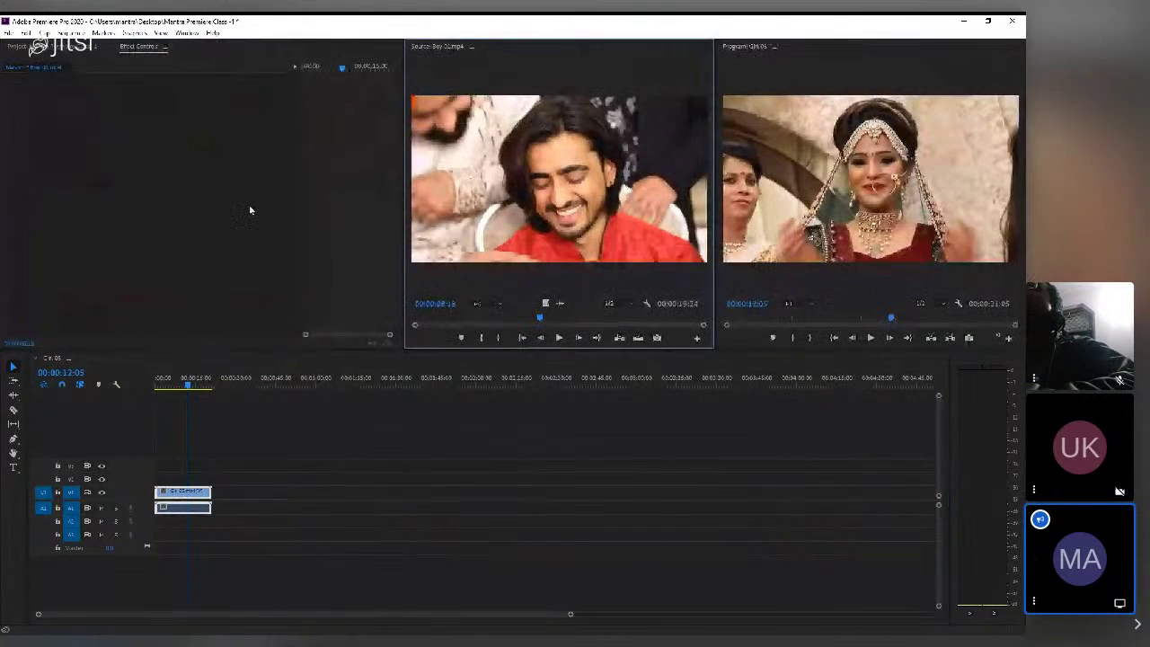
{"action": "left_click", "coordinate": [59, 50]}
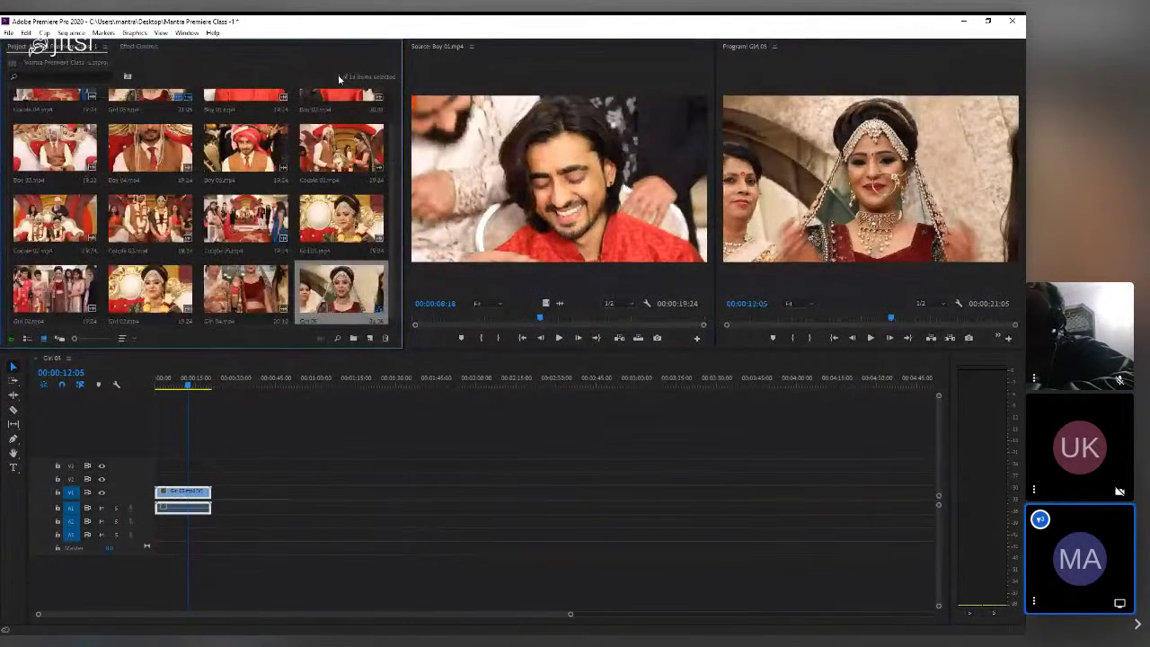
{"action": "left_click_drag", "start_coordinate": [952, 381], "coordinate": [966, 374]}
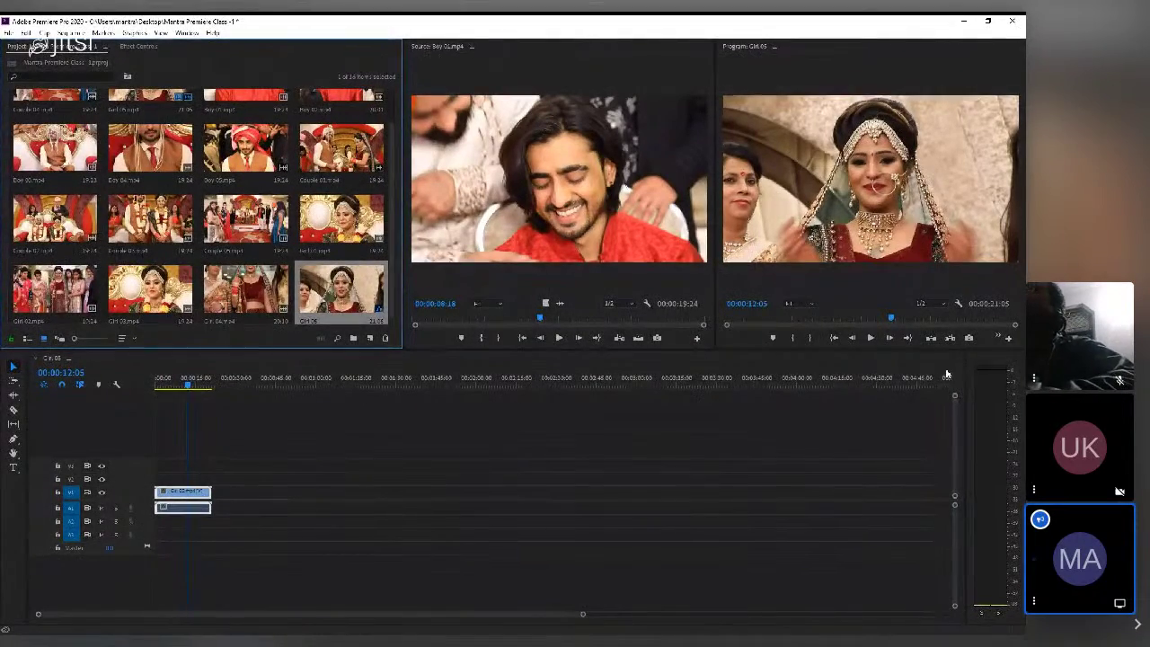
- Scrub the Girl 05 sequence back to 00:00:05:05 and review the Project, Source, Program, Timeline, Tools and Audio Meters panels
{"action": "left_click_drag", "start_coordinate": [193, 385], "coordinate": [171, 383]}
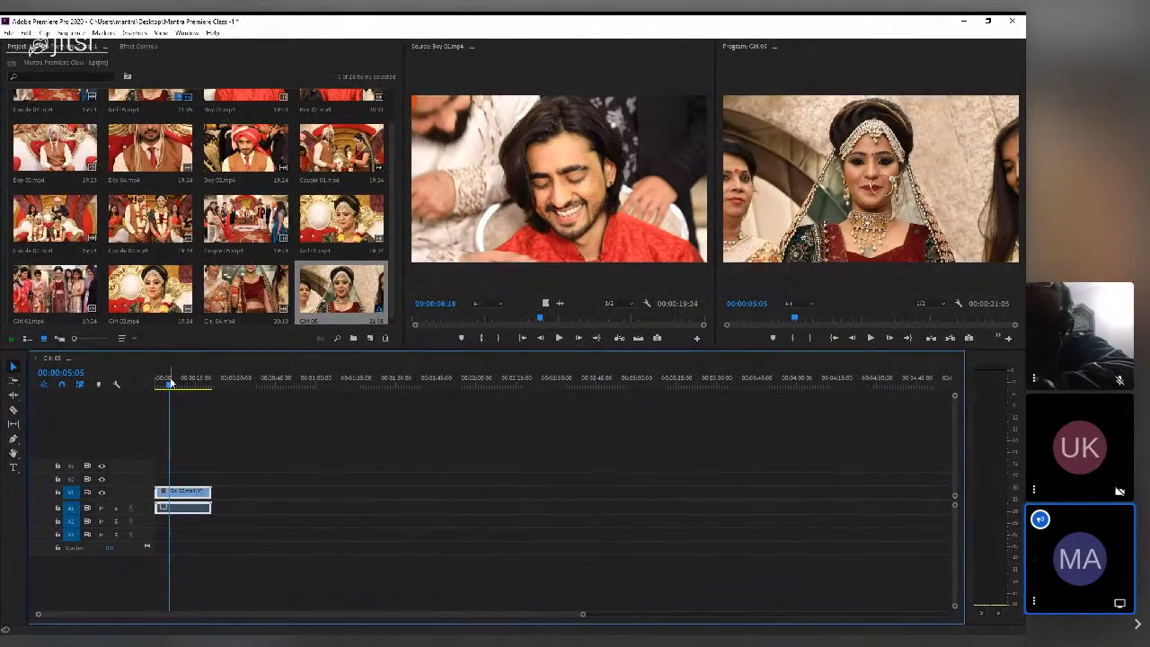
{"action": "left_click", "coordinate": [31, 63]}
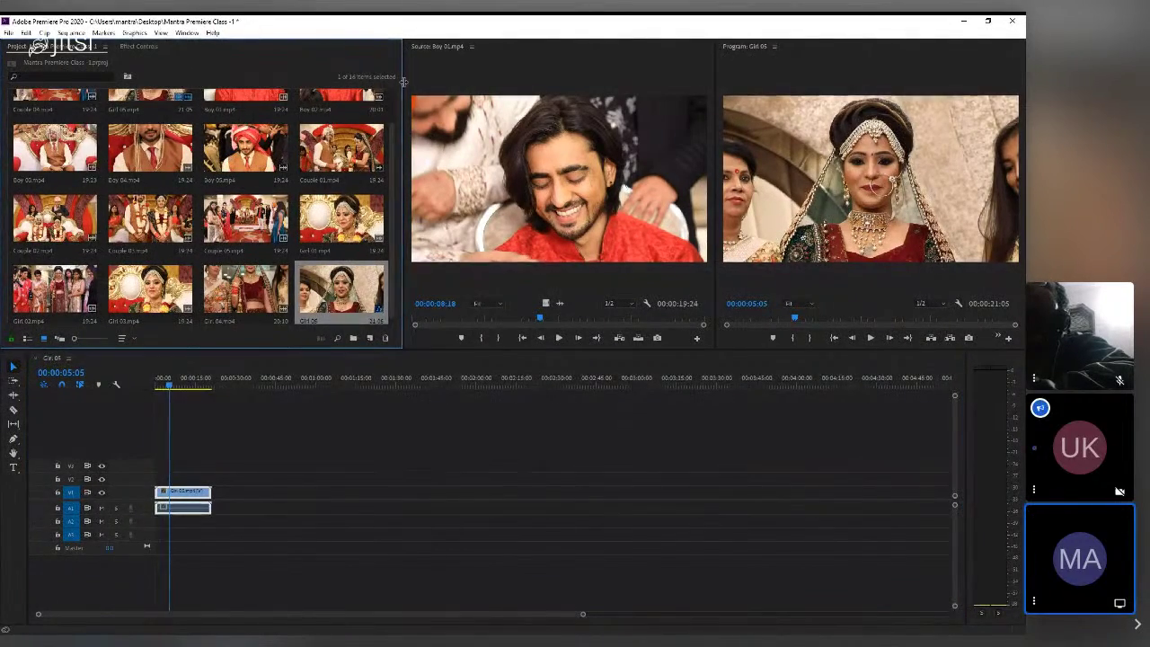
{"action": "left_click", "coordinate": [470, 68]}
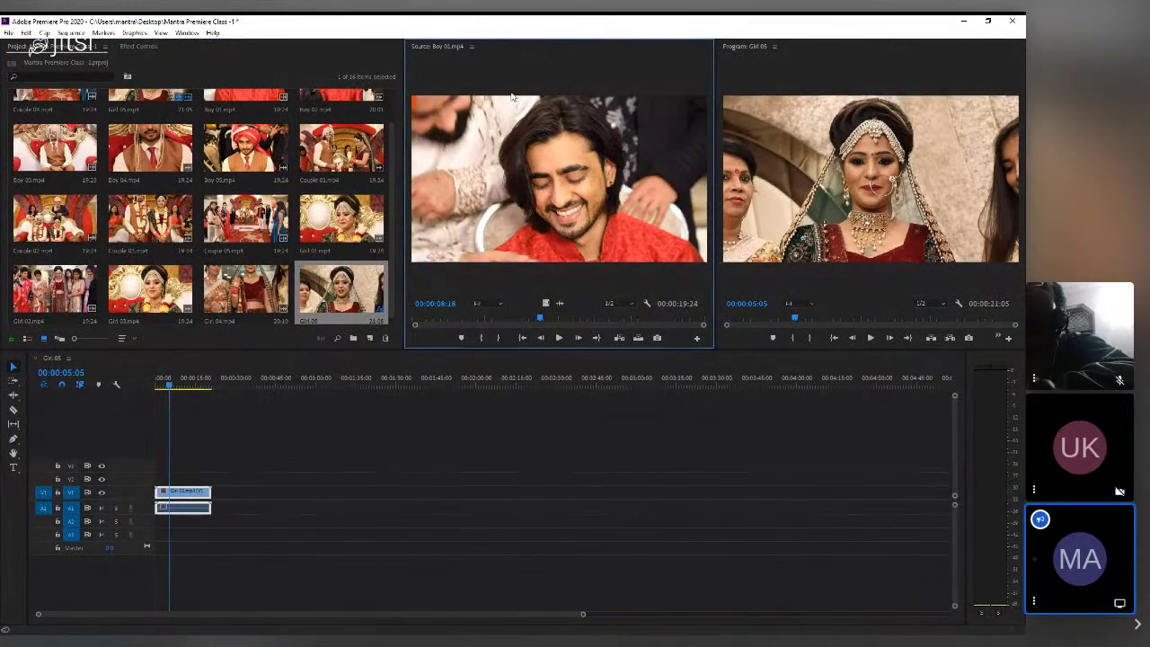
{"action": "left_click", "coordinate": [749, 47]}
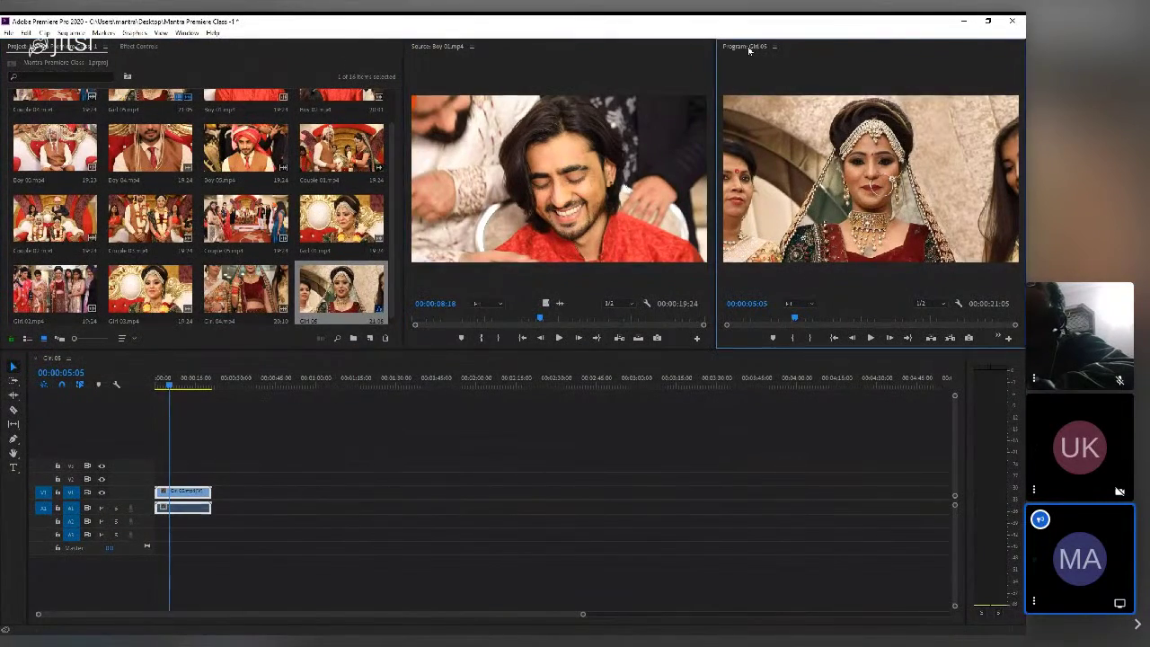
{"action": "left_click", "coordinate": [429, 431]}
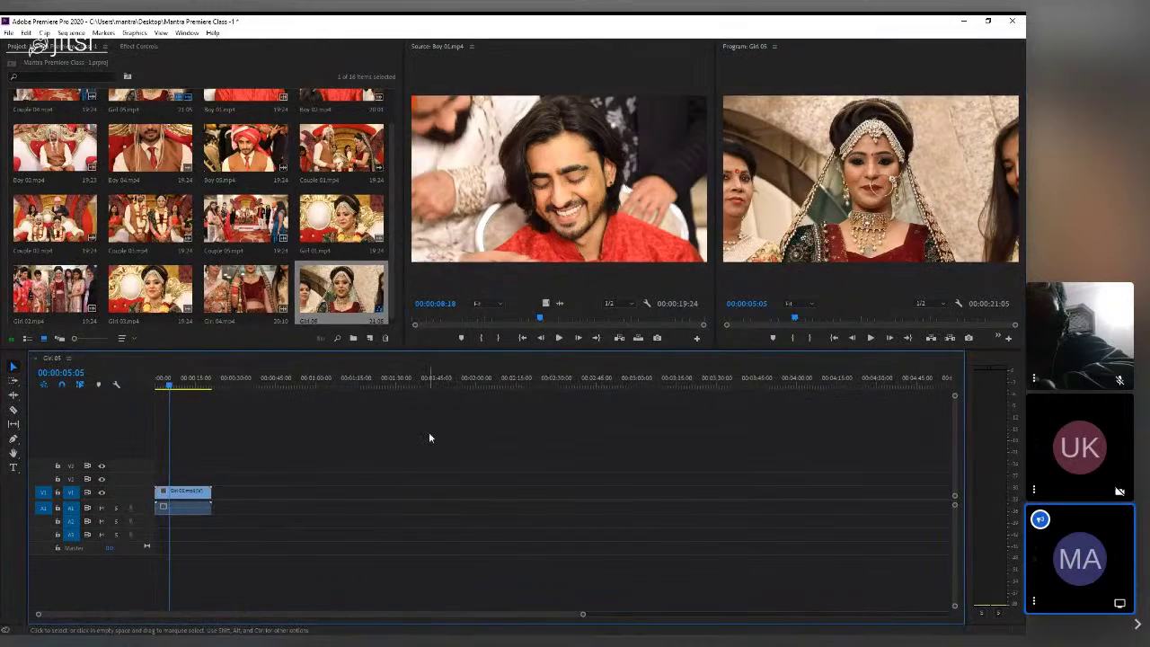
{"action": "left_click", "coordinate": [18, 384]}
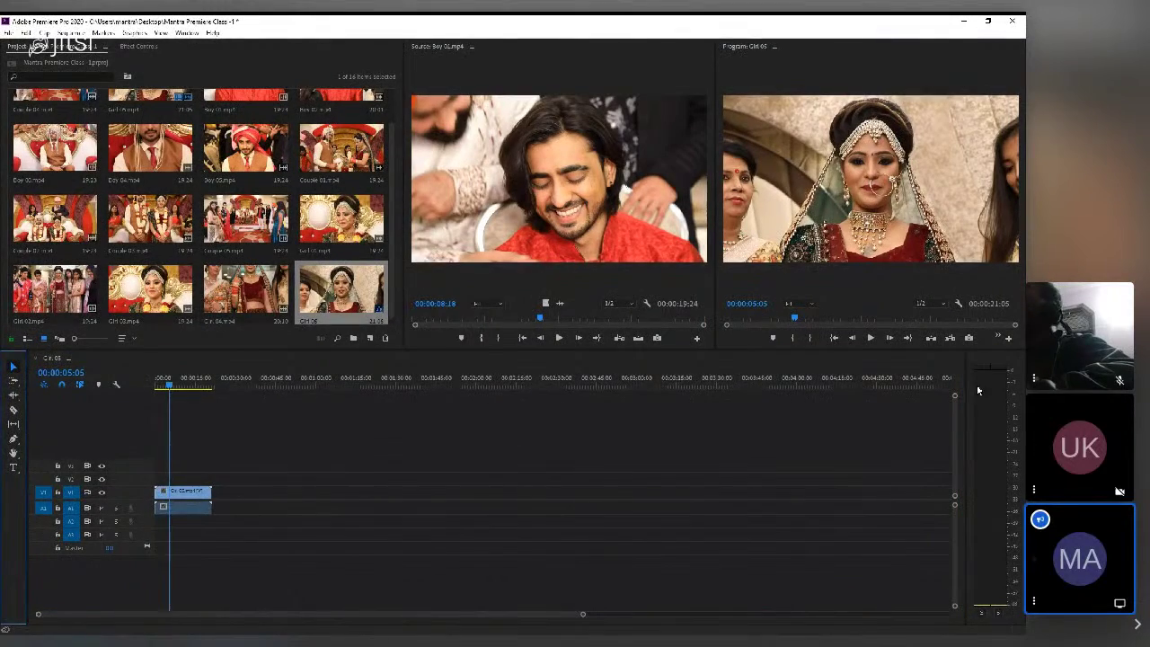
{"action": "left_click", "coordinate": [1006, 361]}
{"action": "left_click", "coordinate": [879, 286]}
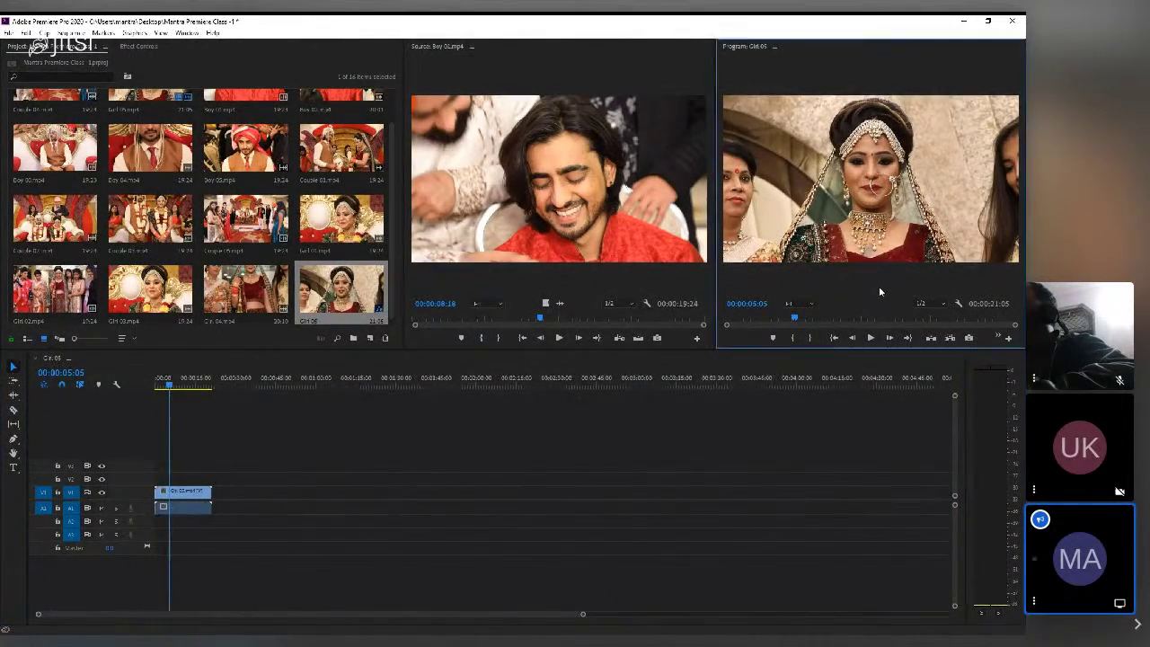
{"action": "left_click", "coordinate": [682, 277]}
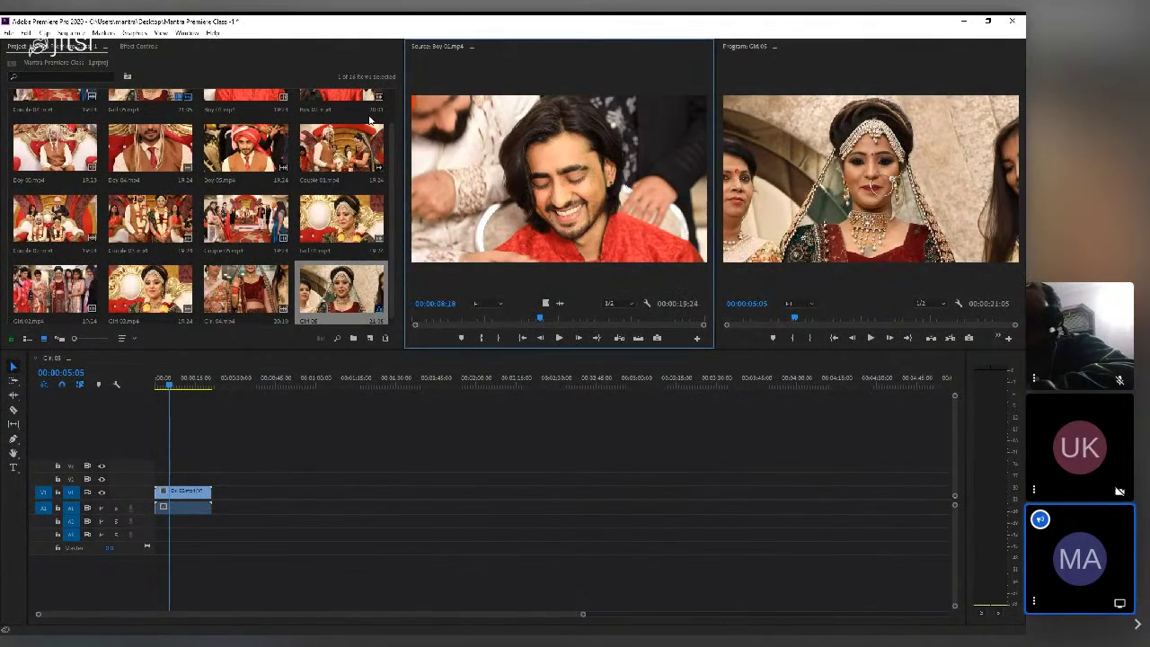
{"action": "left_click", "coordinate": [783, 62]}
{"action": "left_click", "coordinate": [781, 404]}
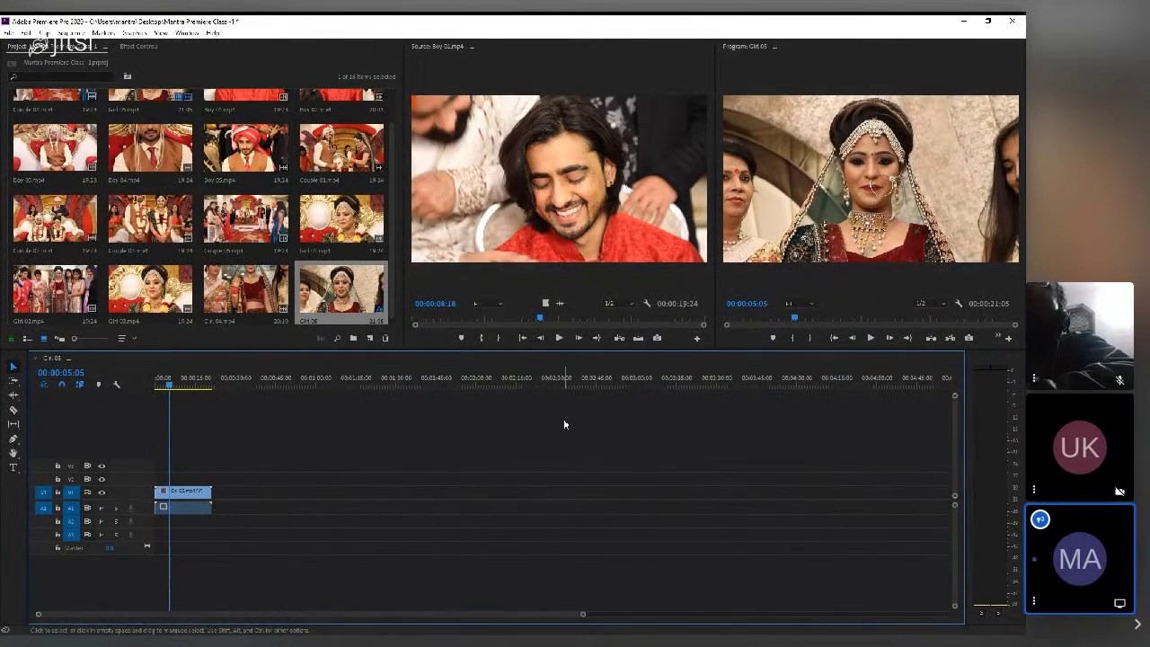
- Load Boy 04.mp4 in the Source monitor and mark its In point at 00:00:06:04 and Out point at 00:00:08:17
{"action": "double_click", "coordinate": [160, 151]}
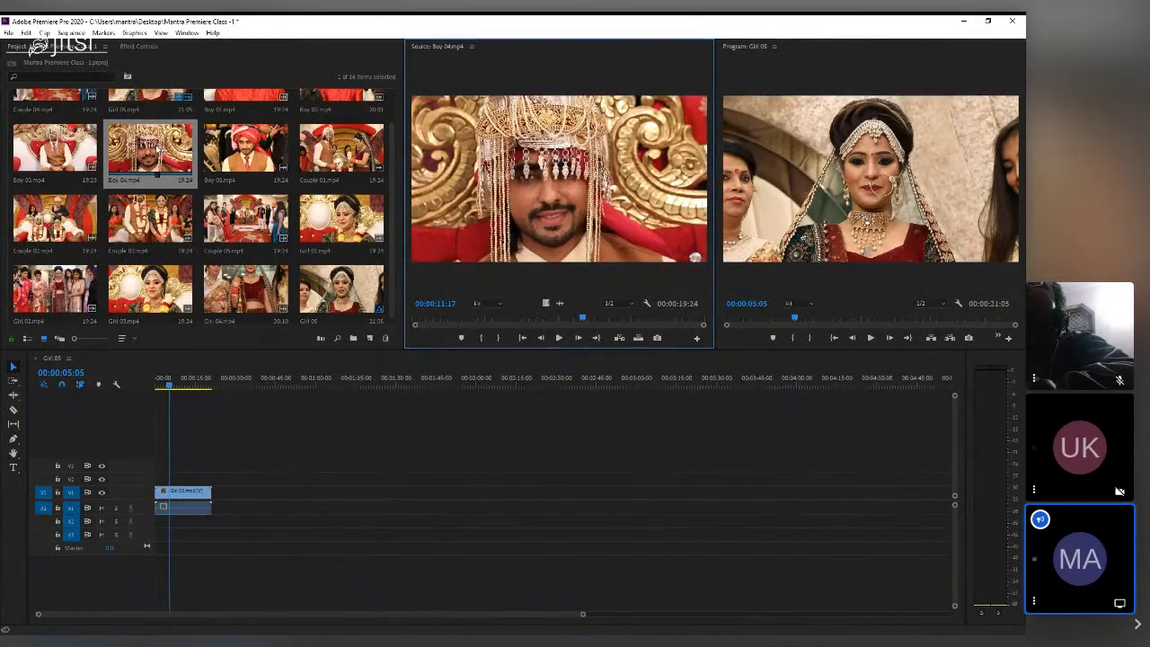
{"action": "left_click_drag", "start_coordinate": [429, 325], "coordinate": [494, 321]}
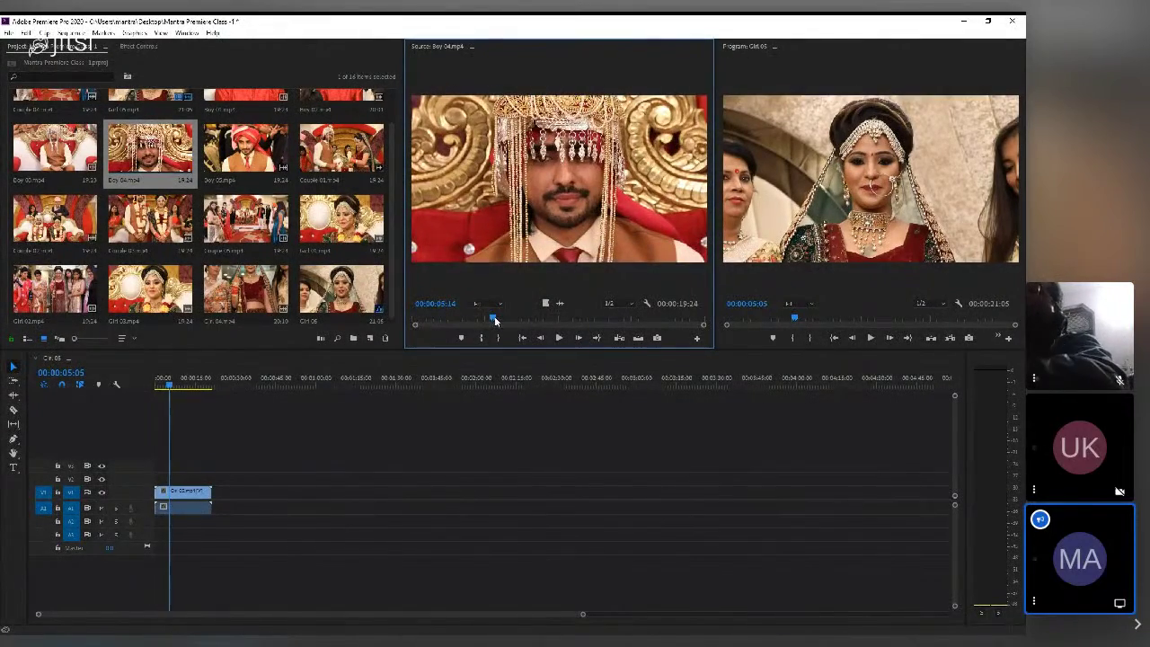
{"action": "mouse_move", "coordinate": [495, 321]}
{"action": "left_mouse_down"}
{"action": "mouse_move", "coordinate": [547, 321]}
{"action": "mouse_move", "coordinate": [502, 321]}
{"action": "left_mouse_up"}
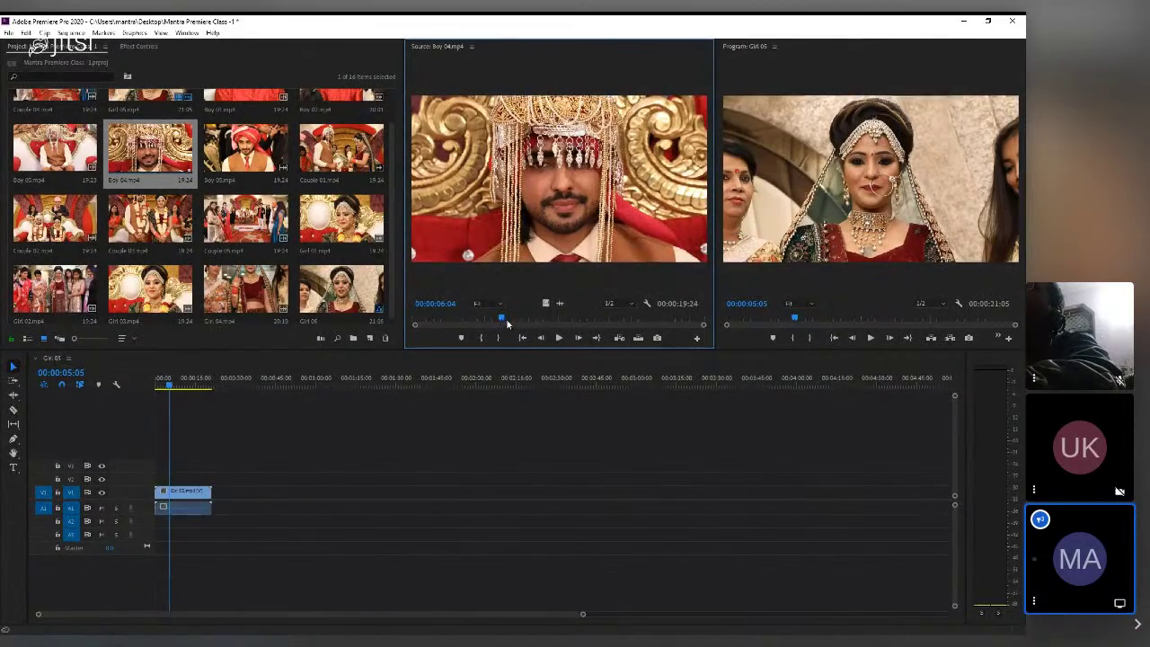
{"action": "left_click", "coordinate": [481, 338]}
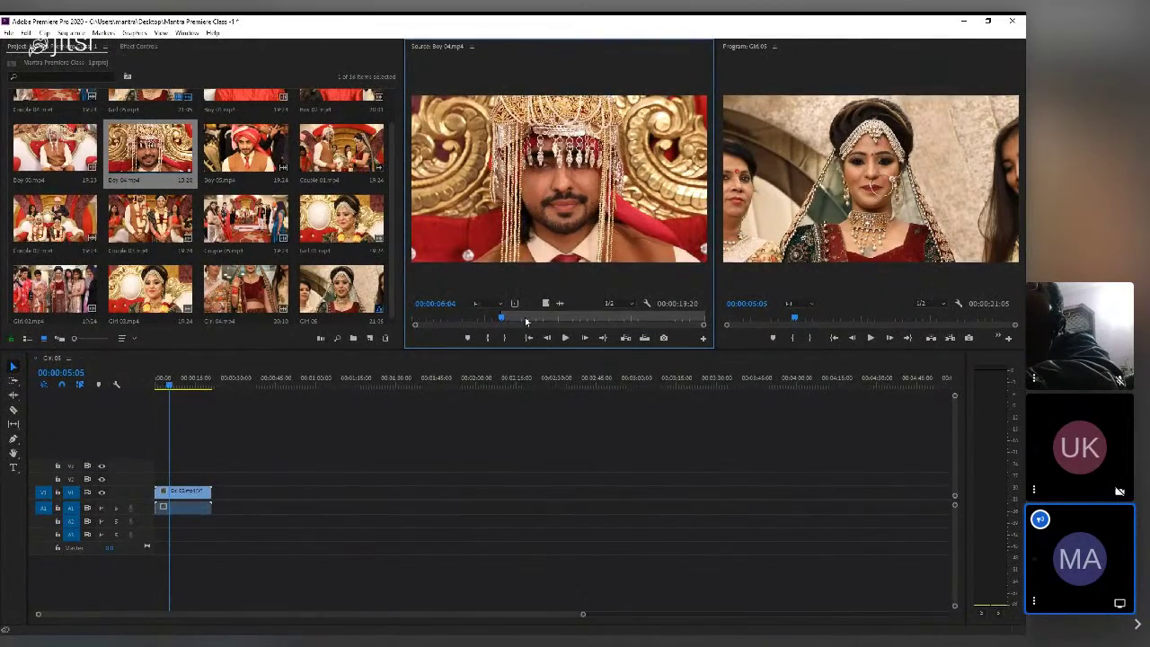
{"action": "left_click", "coordinate": [526, 321]}
{"action": "key", "text": "o"}
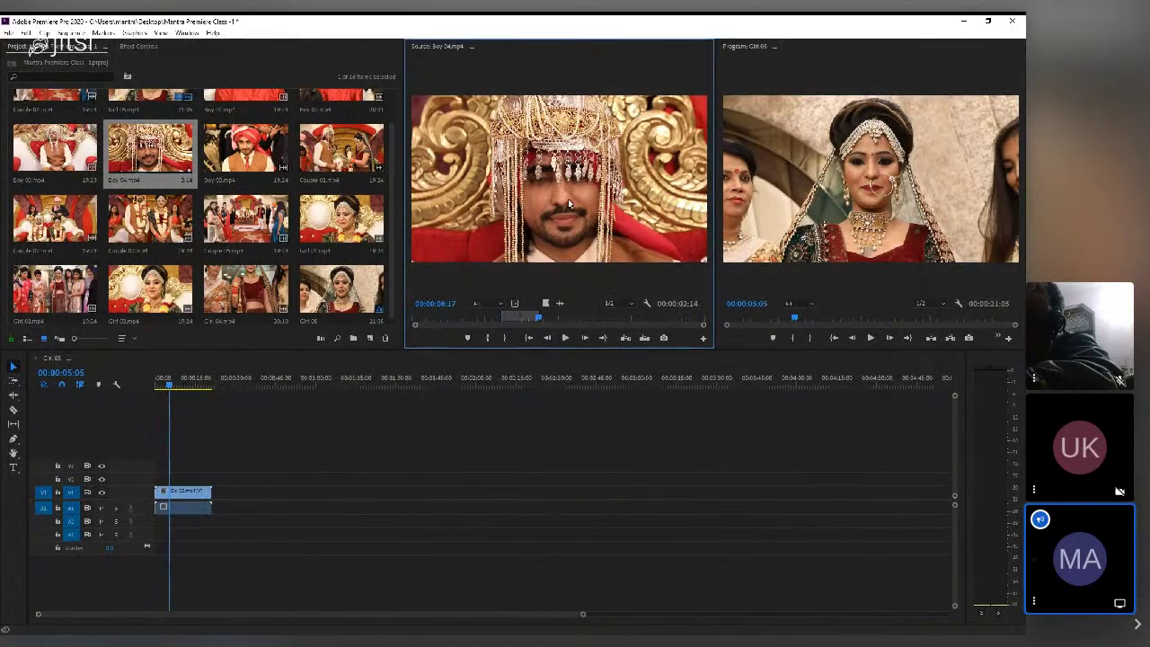
- Insert the marked part of Boy 04.mp4 into the Girl 05 sequence at about 40 seconds, leaving a gap after the first clip
{"action": "left_click_drag", "start_coordinate": [511, 193], "coordinate": [623, 338]}
{"action": "left_click", "coordinate": [268, 377]}
{"action": "left_click", "coordinate": [626, 338]}
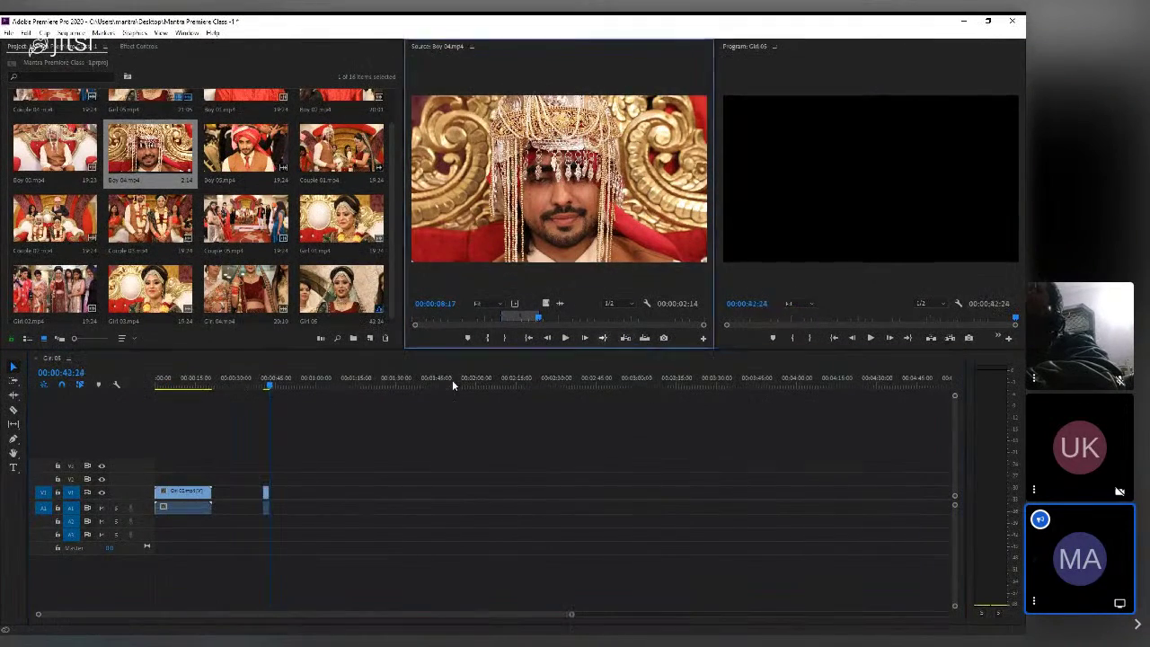
- Extend the end of the Boy 04.mp4 clip in the timeline to about 00:00:54:05 and preview its frames
{"action": "left_click", "coordinate": [266, 491]}
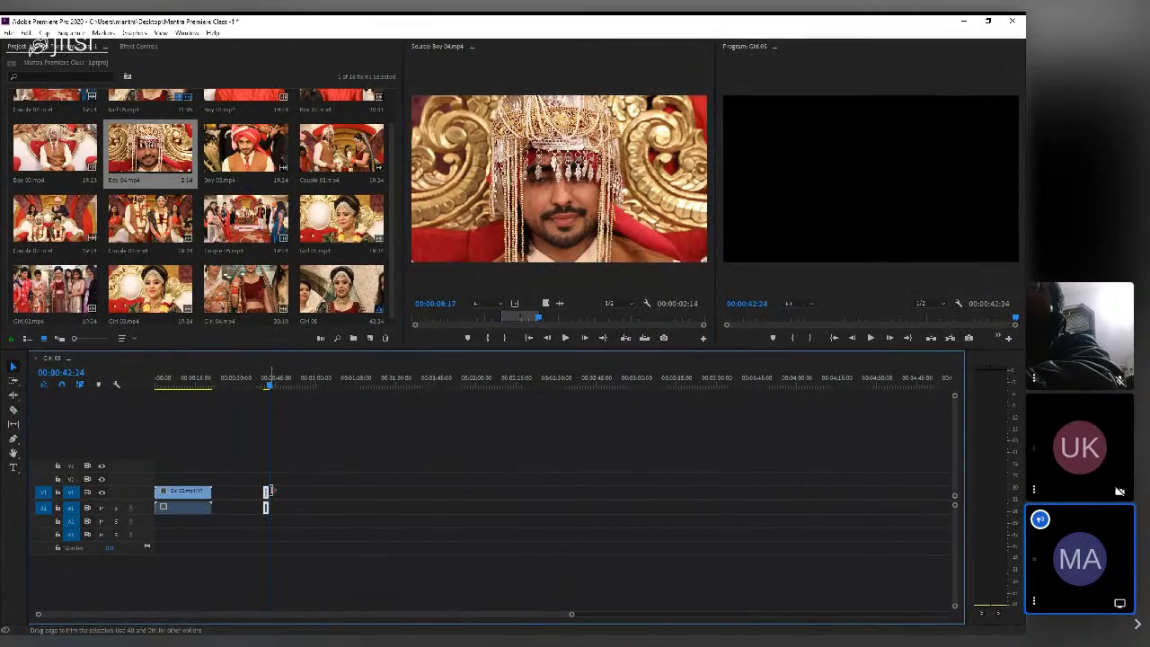
{"action": "left_click_drag", "start_coordinate": [268, 491], "coordinate": [330, 483]}
{"action": "left_click", "coordinate": [279, 385]}
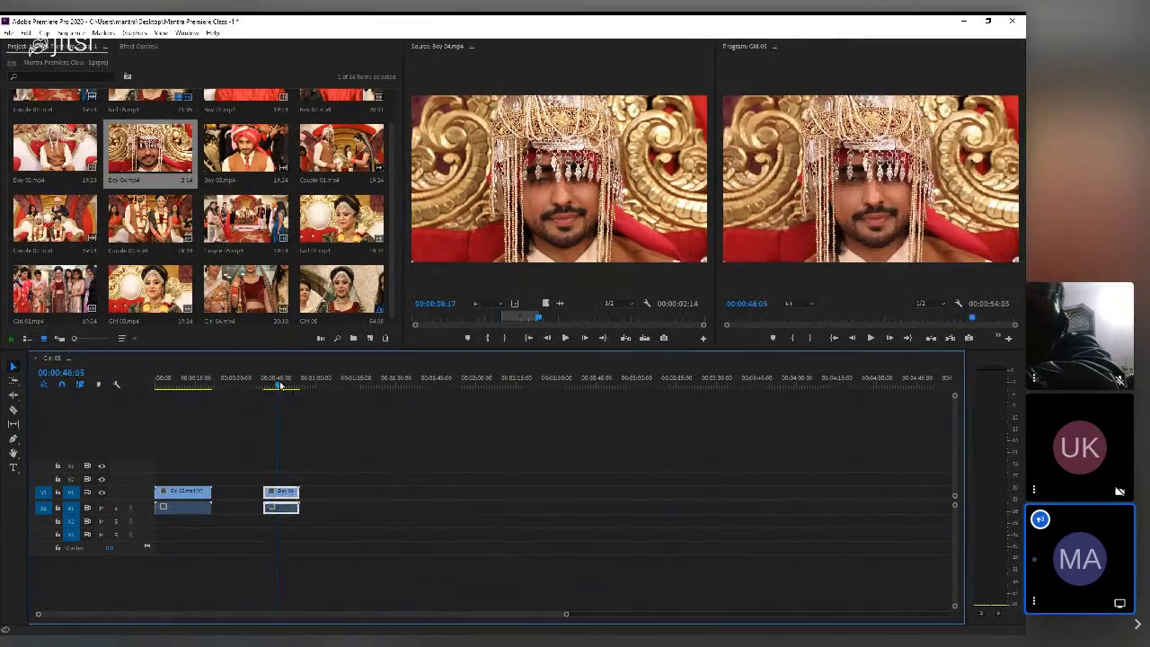
{"action": "left_click", "coordinate": [280, 385]}
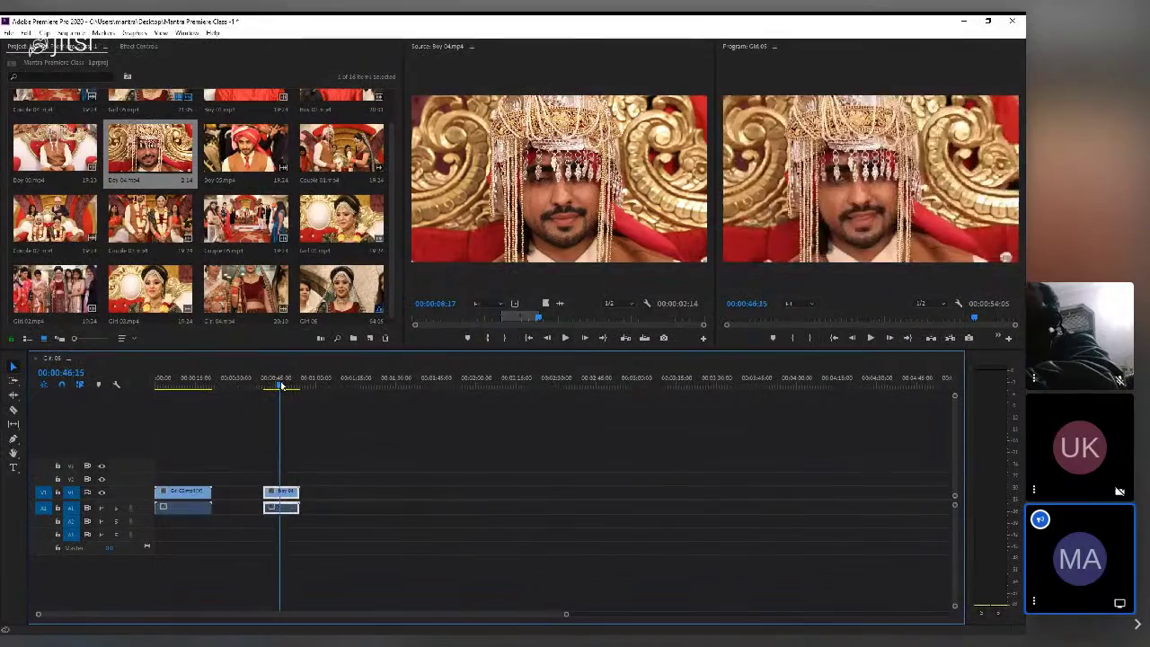
{"action": "left_click", "coordinate": [276, 385]}
{"action": "left_click", "coordinate": [215, 460]}
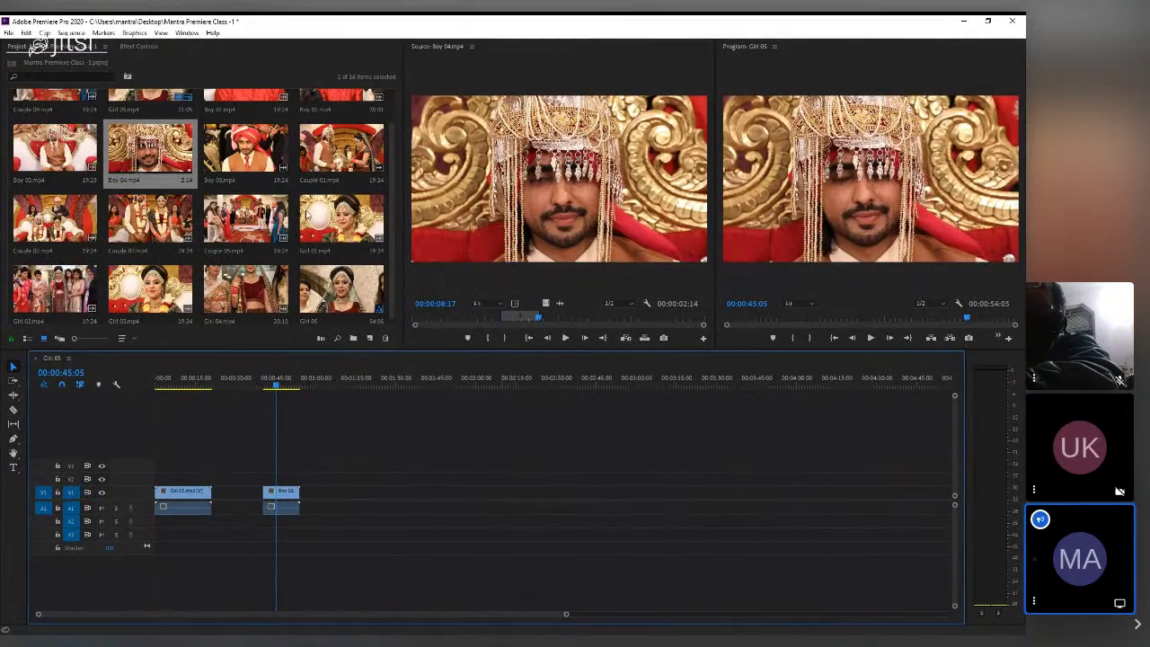
- Move the playhead to 00:00:43:15 in the Boy 04.mp4 timeline clip, look over the project clips and show the clip's Effect Controls
{"action": "left_click", "coordinate": [232, 184]}
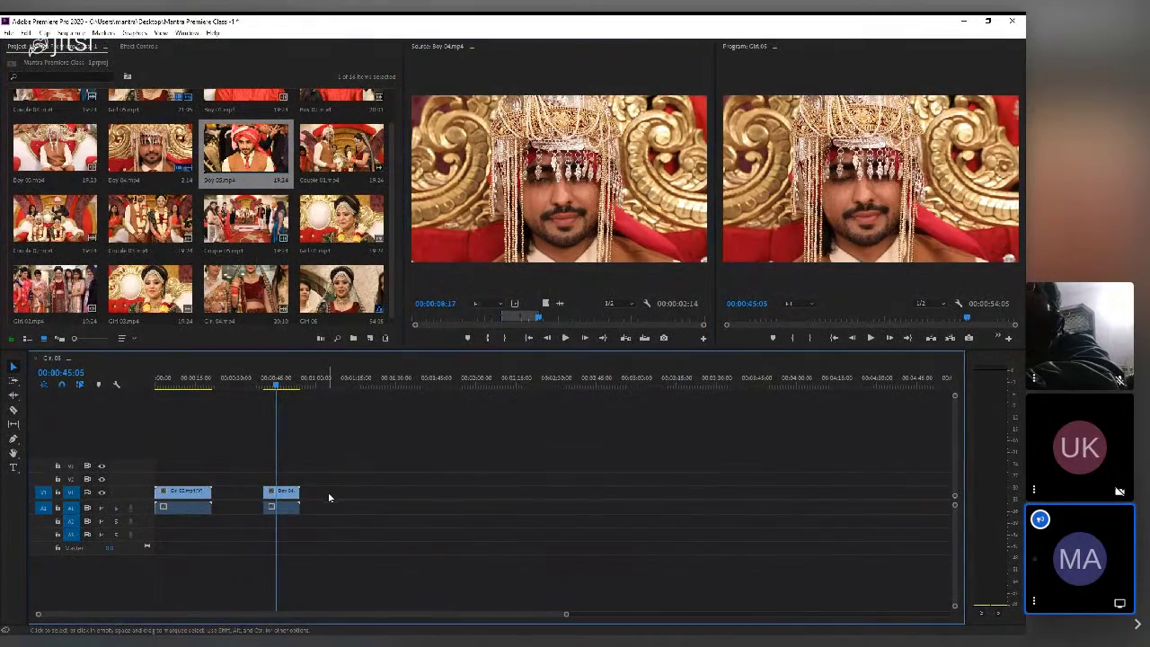
{"action": "left_click", "coordinate": [755, 162]}
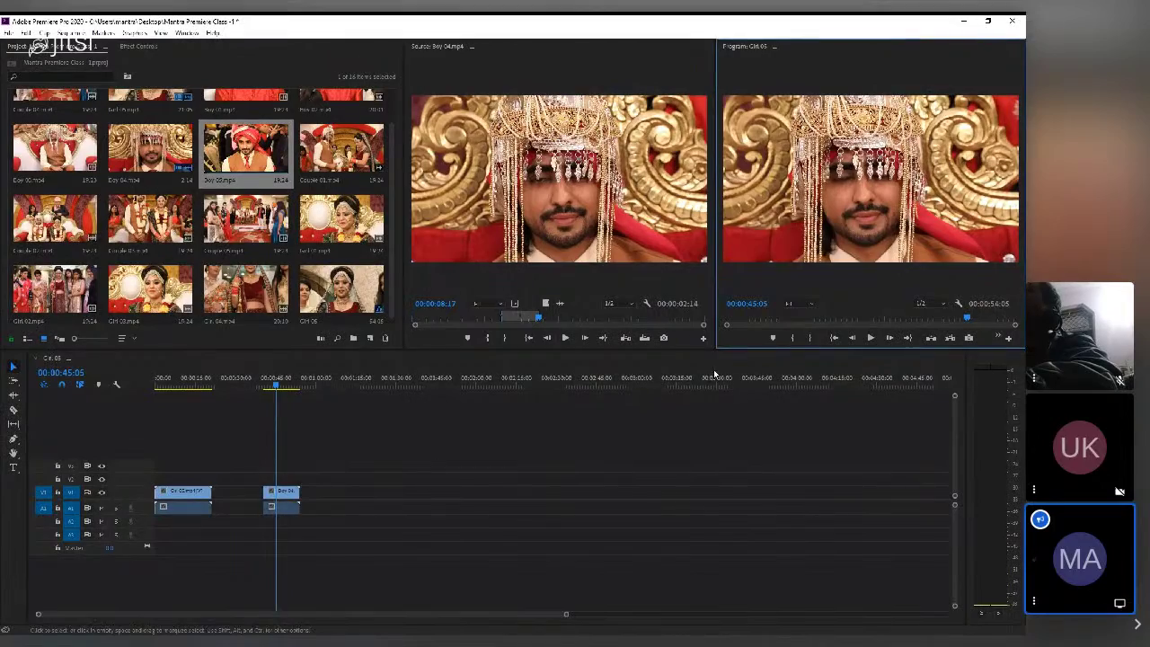
{"action": "left_click_drag", "start_coordinate": [276, 386], "coordinate": [272, 387]}
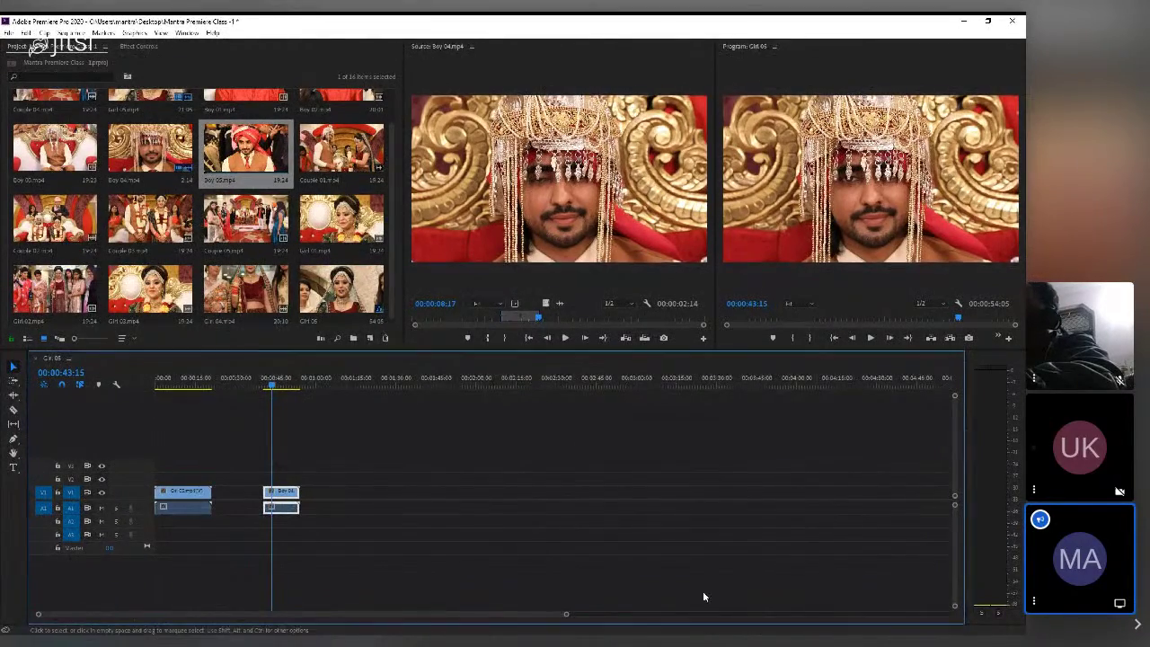
{"action": "key", "text": "alt+Tab"}
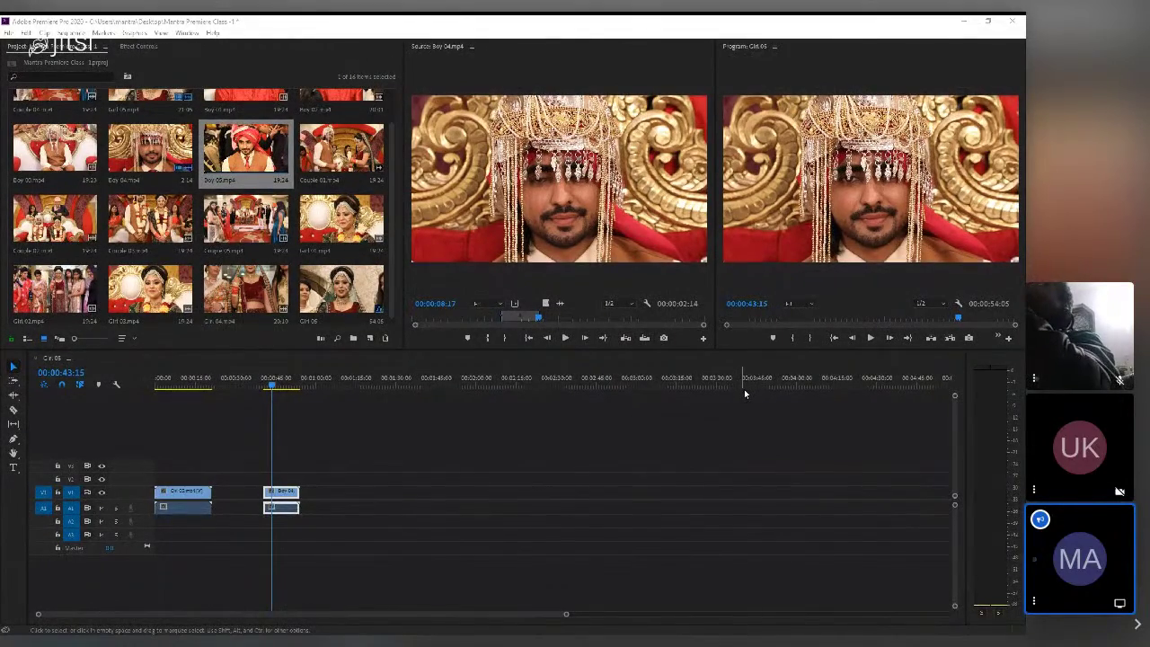
{"action": "left_click", "coordinate": [392, 214]}
{"action": "scroll", "coordinate": [391, 213], "scroll_direction": "up", "scroll_amount": 2}
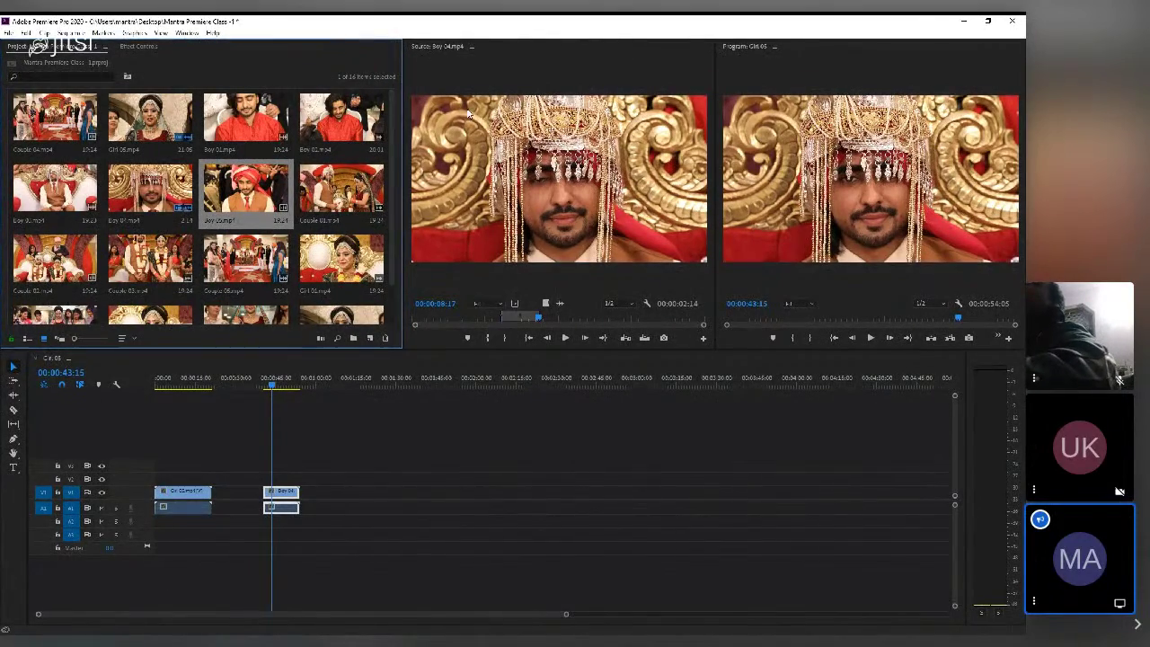
{"action": "left_click", "coordinate": [139, 47]}
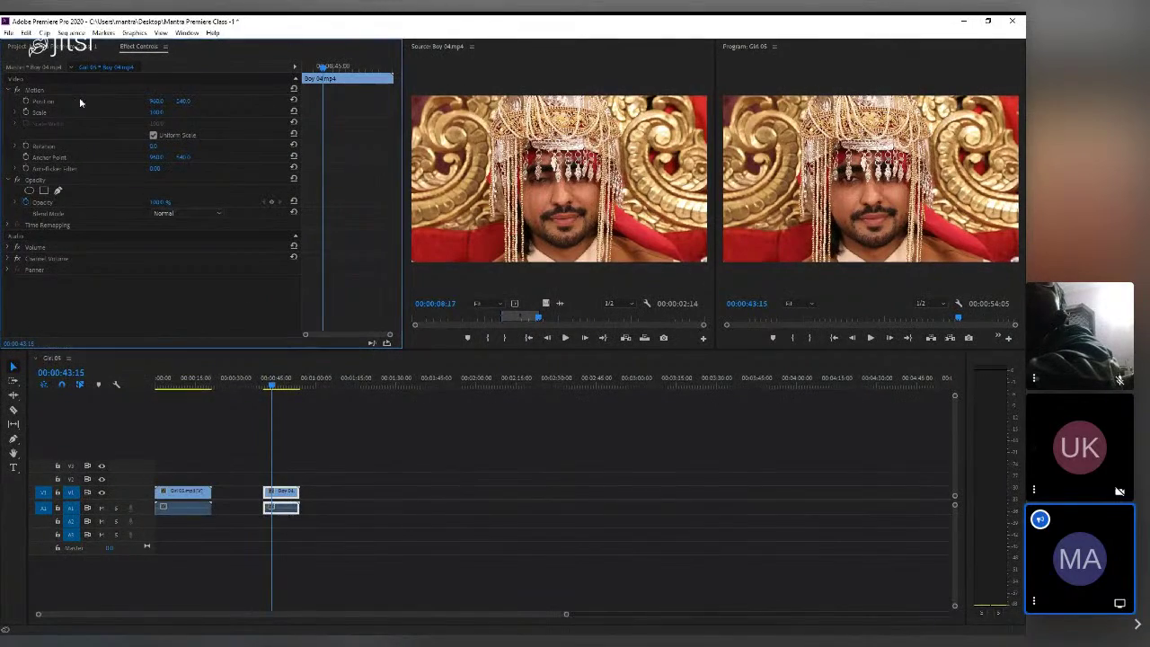
{"action": "left_click", "coordinate": [187, 33]}
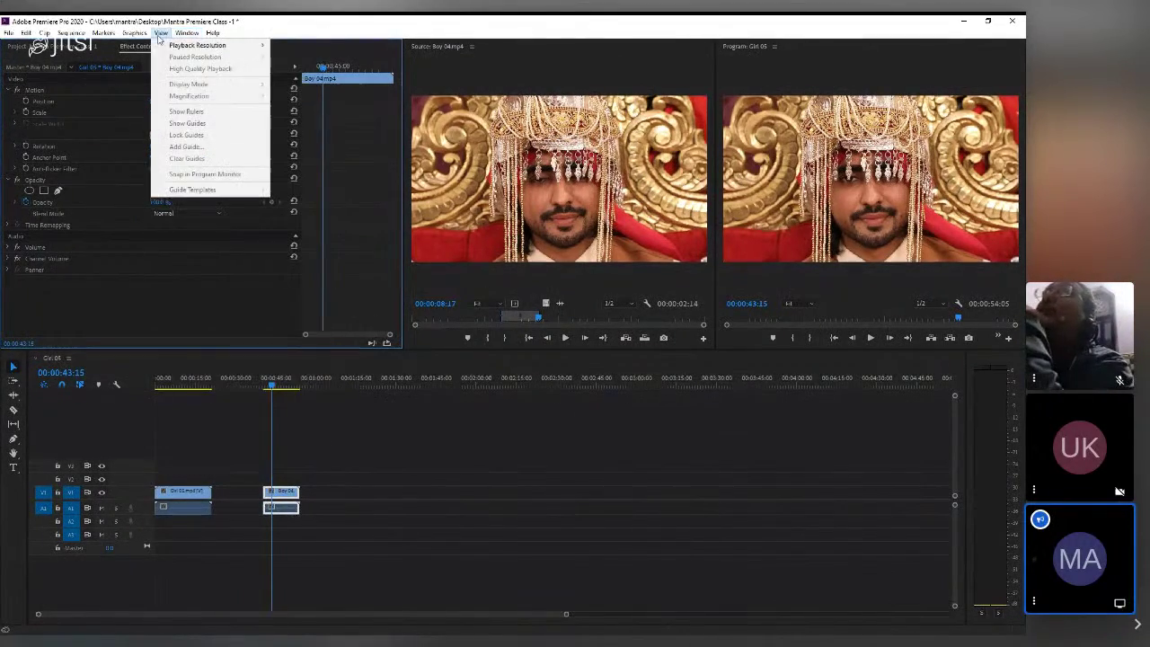
{"action": "mouse_move", "coordinate": [130, 33]}
{"action": "mouse_move", "coordinate": [72, 33]}
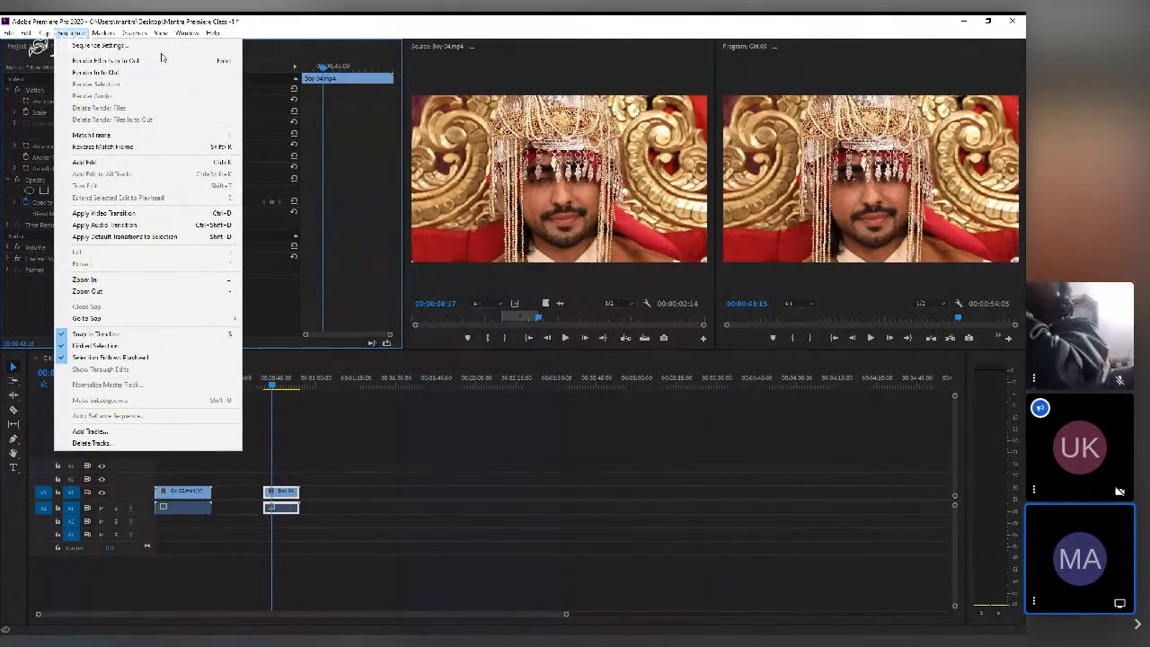
{"action": "mouse_move", "coordinate": [167, 38]}
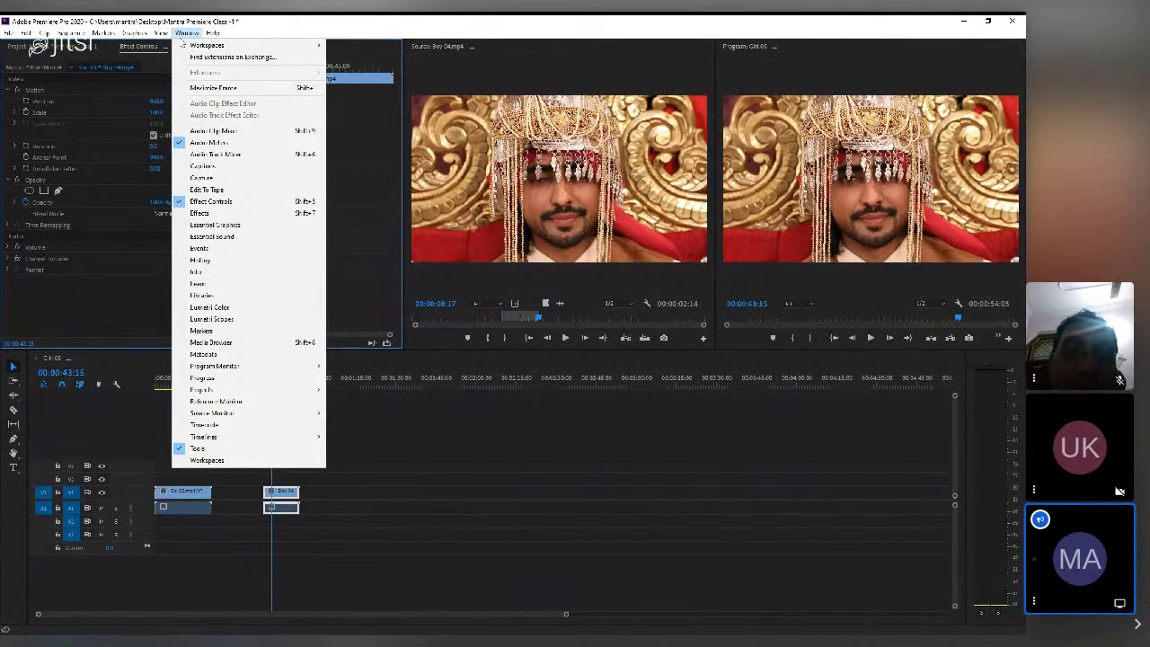
{"action": "left_click", "coordinate": [208, 47]}
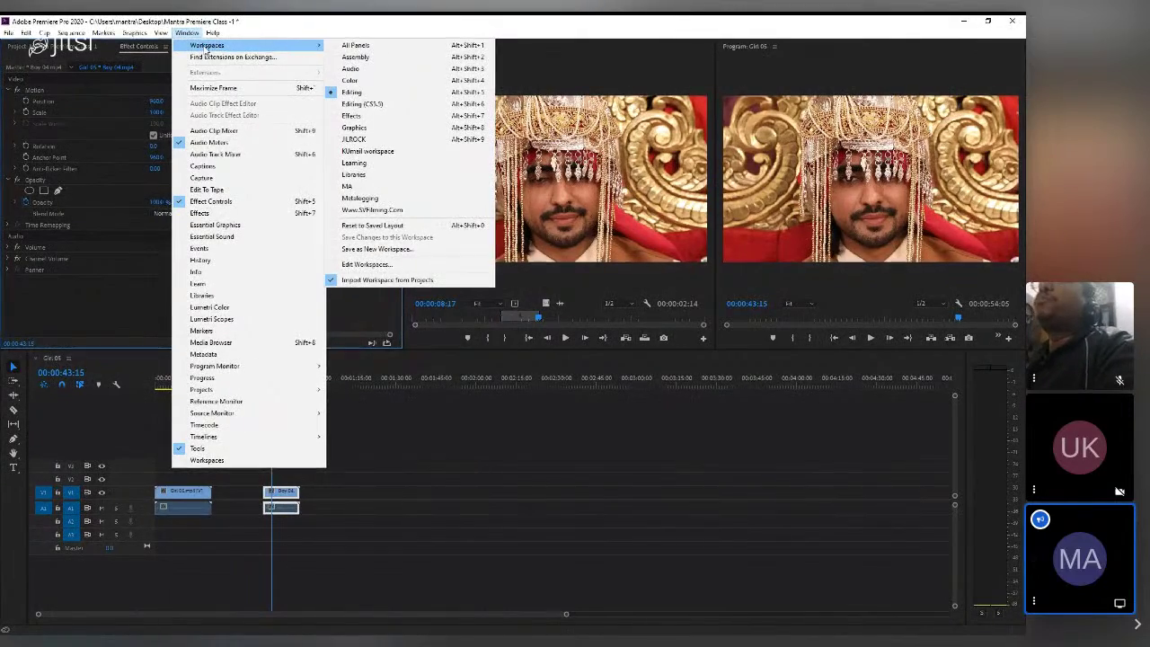
{"action": "left_click", "coordinate": [190, 34]}
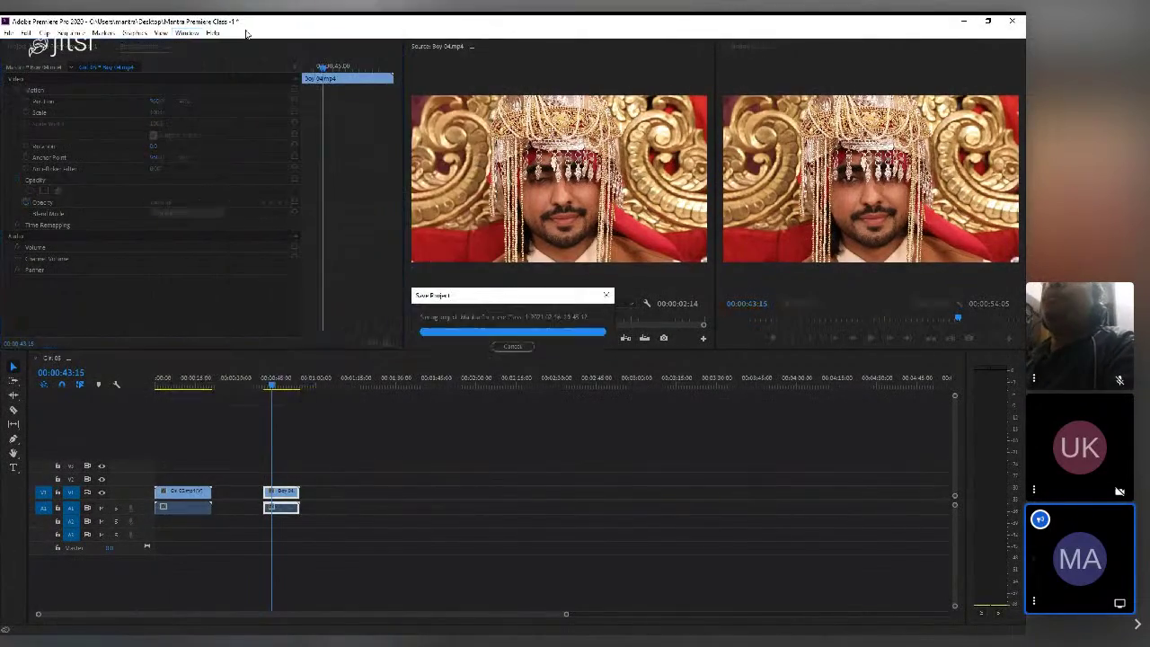
{"action": "left_click", "coordinate": [190, 33]}
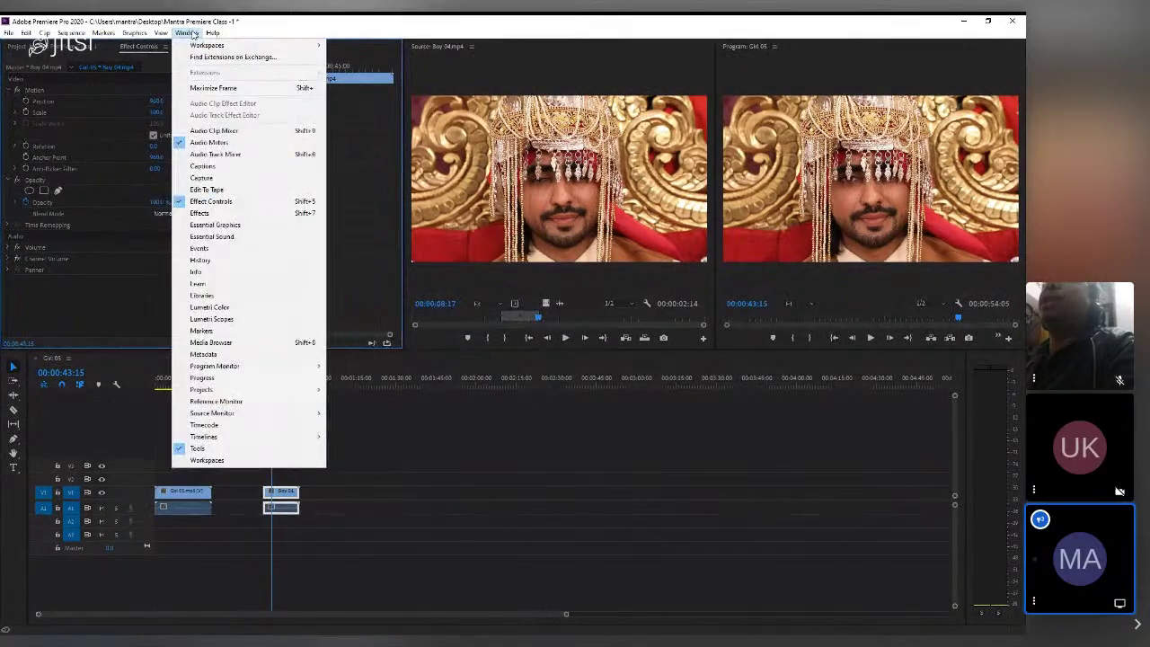
{"action": "mouse_move", "coordinate": [212, 33]}
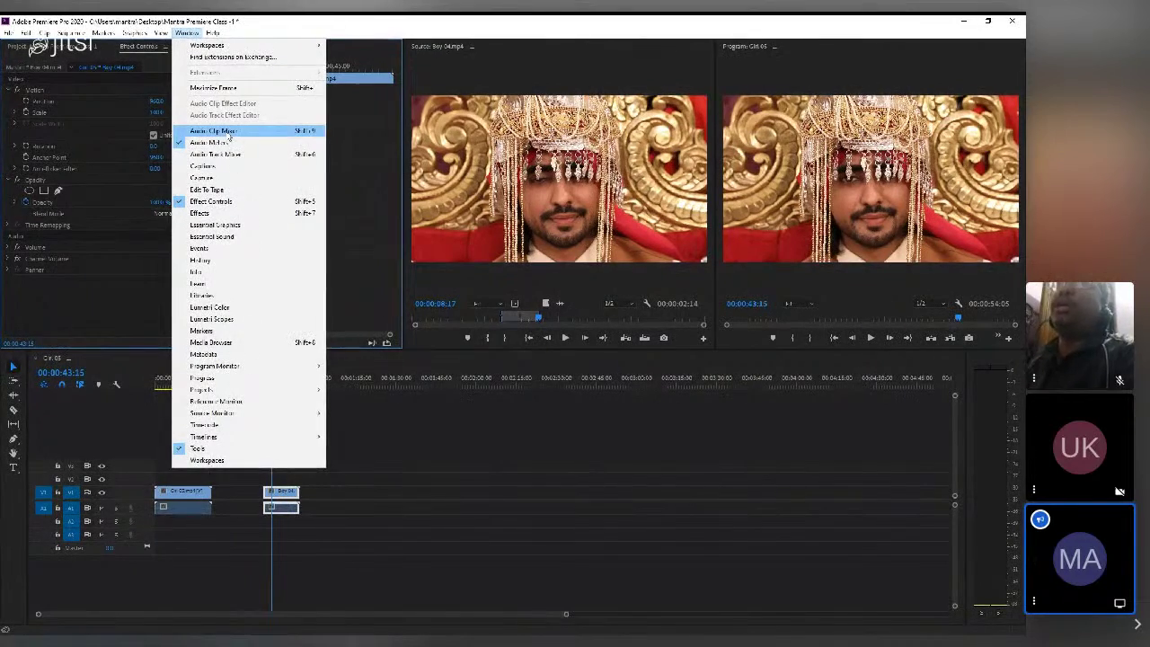
{"action": "left_click", "coordinate": [483, 75]}
{"action": "left_click", "coordinate": [482, 75]}
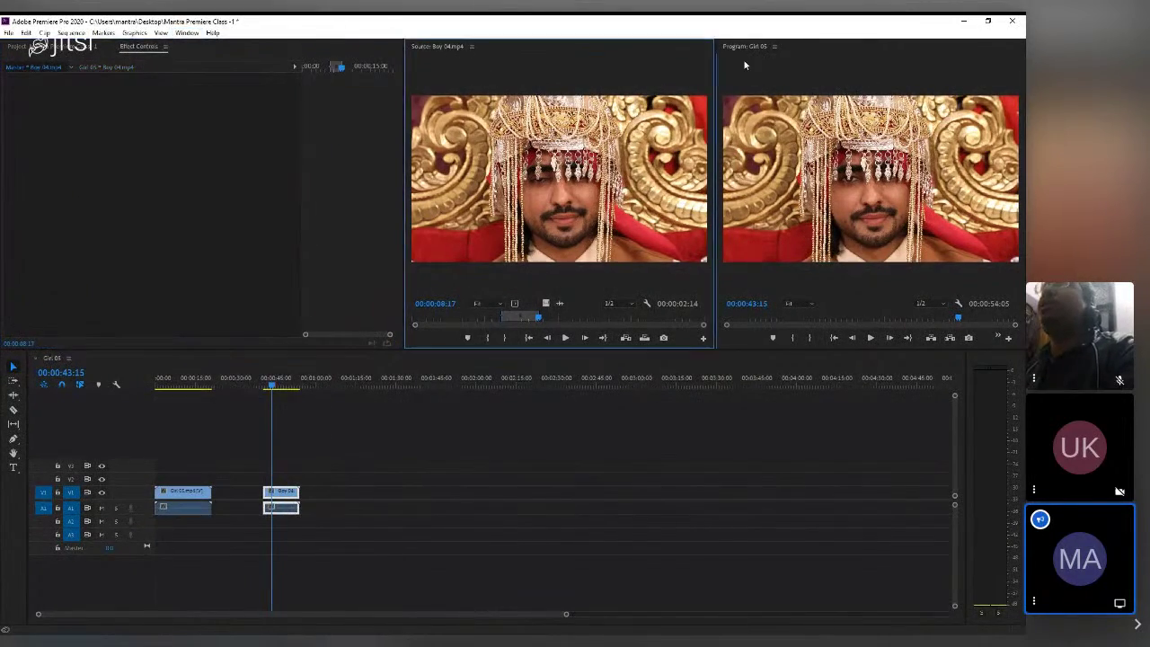
{"action": "left_click", "coordinate": [335, 104]}
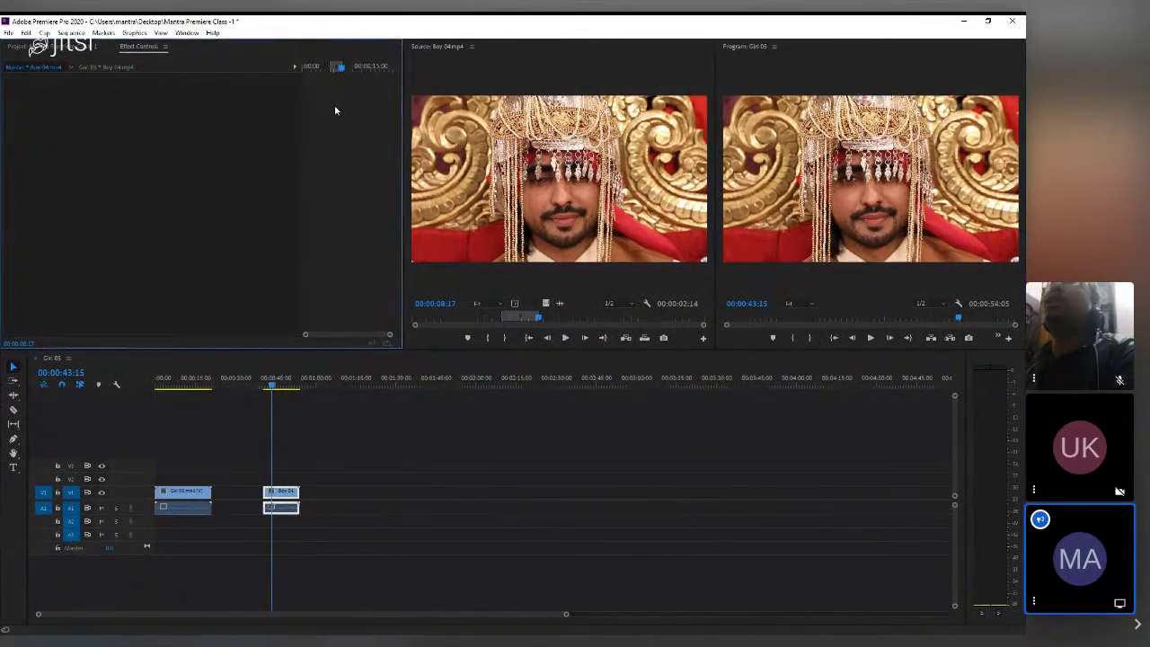
- Switch to the All Panels workspace and move the playhead to 00:00:16:05 in the Girl 05 sequence
{"action": "left_click", "coordinate": [187, 33]}
{"action": "mouse_move", "coordinate": [208, 51]}
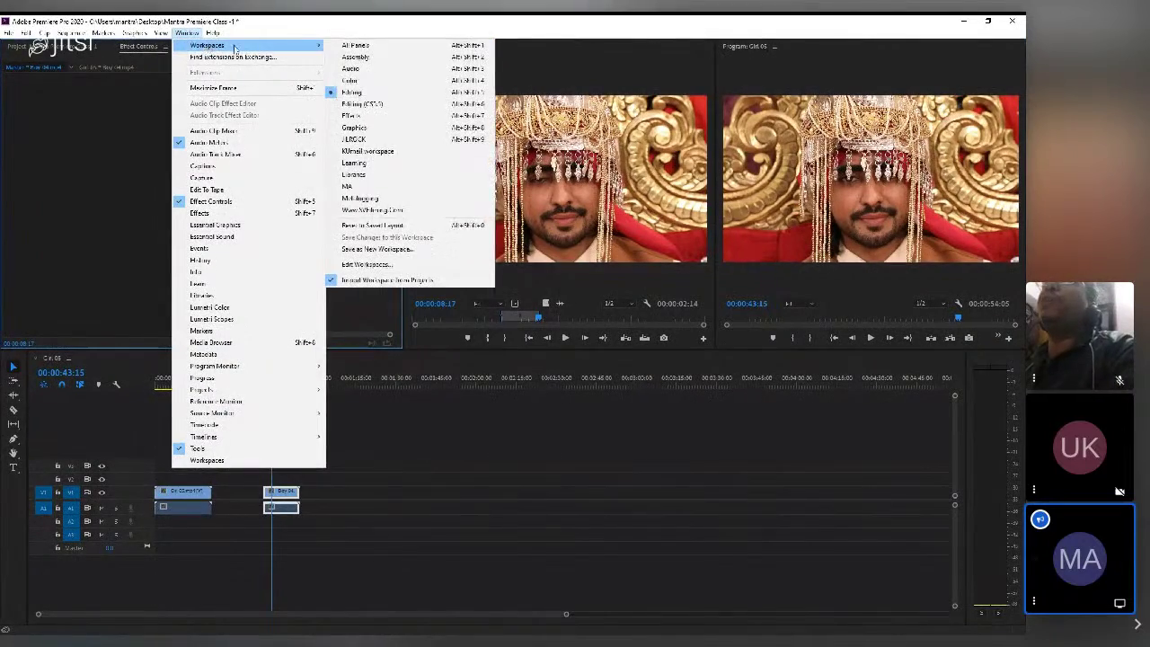
{"action": "left_click", "coordinate": [378, 43]}
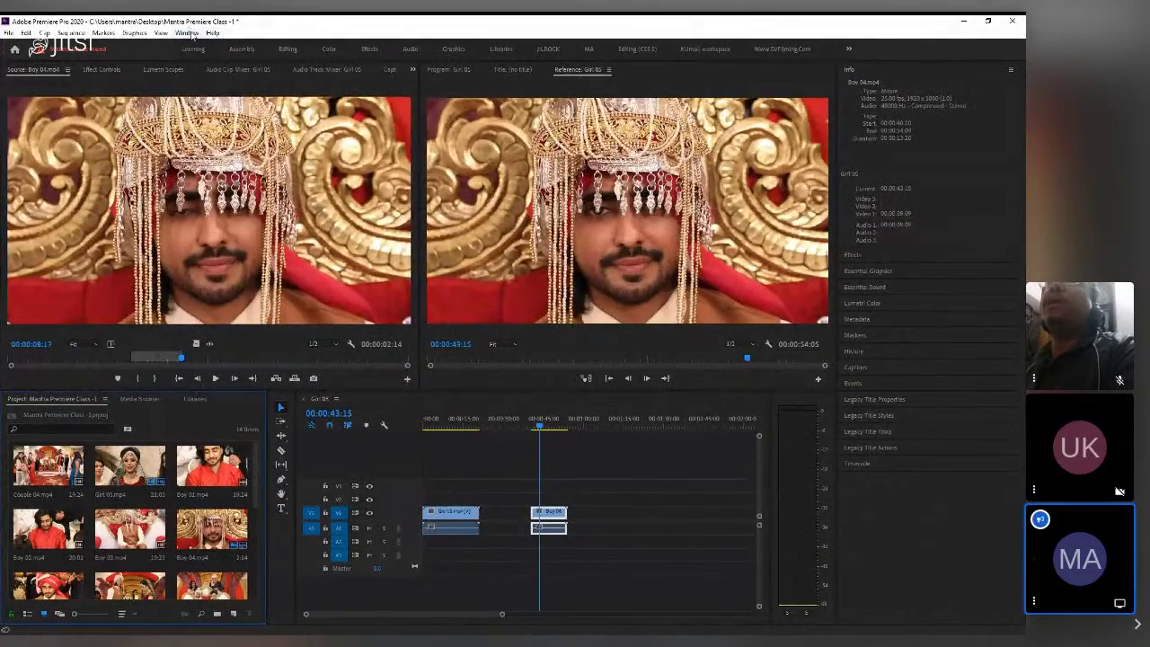
{"action": "left_click", "coordinate": [189, 33]}
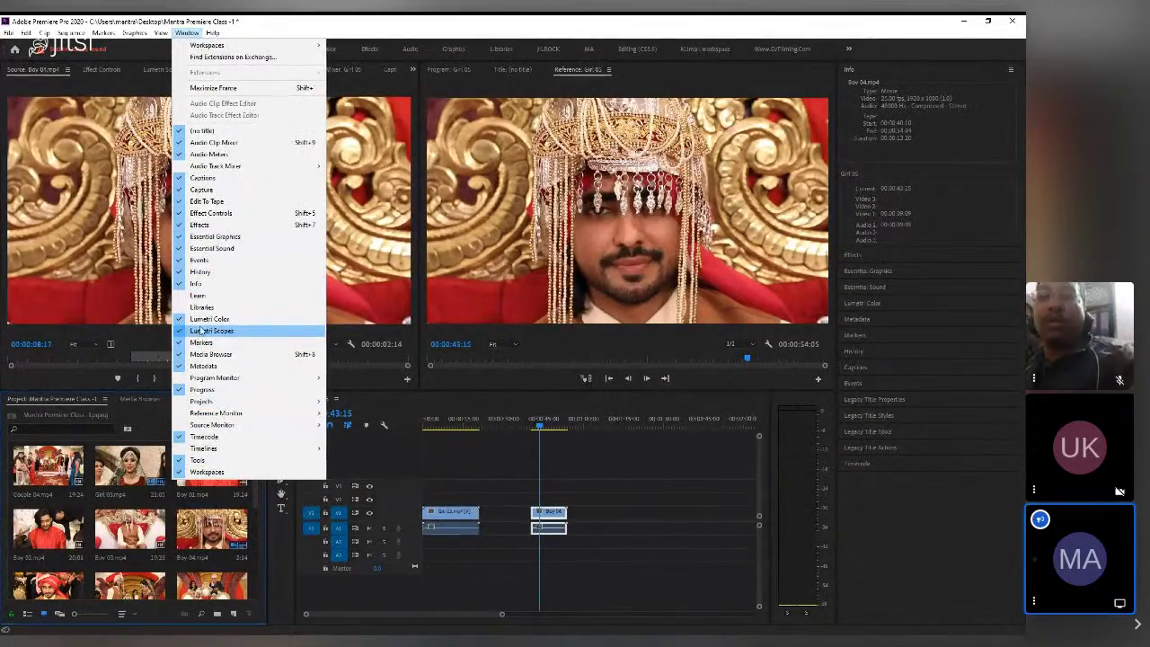
{"action": "left_click", "coordinate": [452, 416]}
{"action": "left_click", "coordinate": [464, 418]}
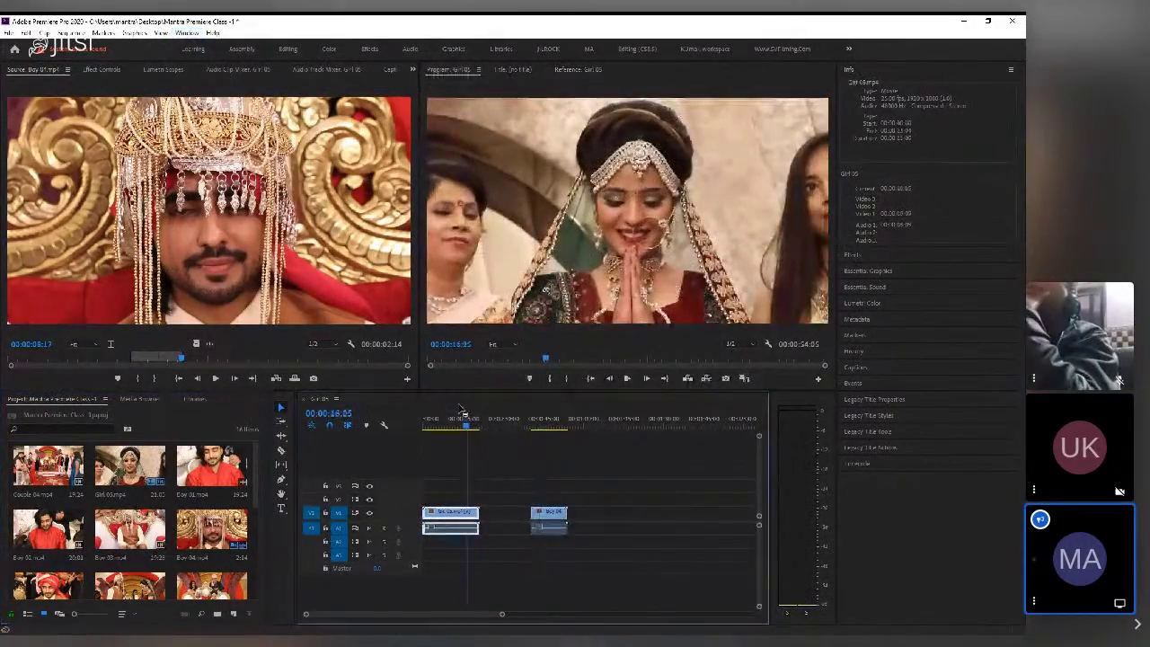
- Look over the grouped panels, including the Reference and Program monitors, Lumetri Scopes, Audio Track Mixer, Progress, Media Browser and Libraries
{"action": "left_click", "coordinate": [513, 69]}
{"action": "left_click", "coordinate": [449, 69]}
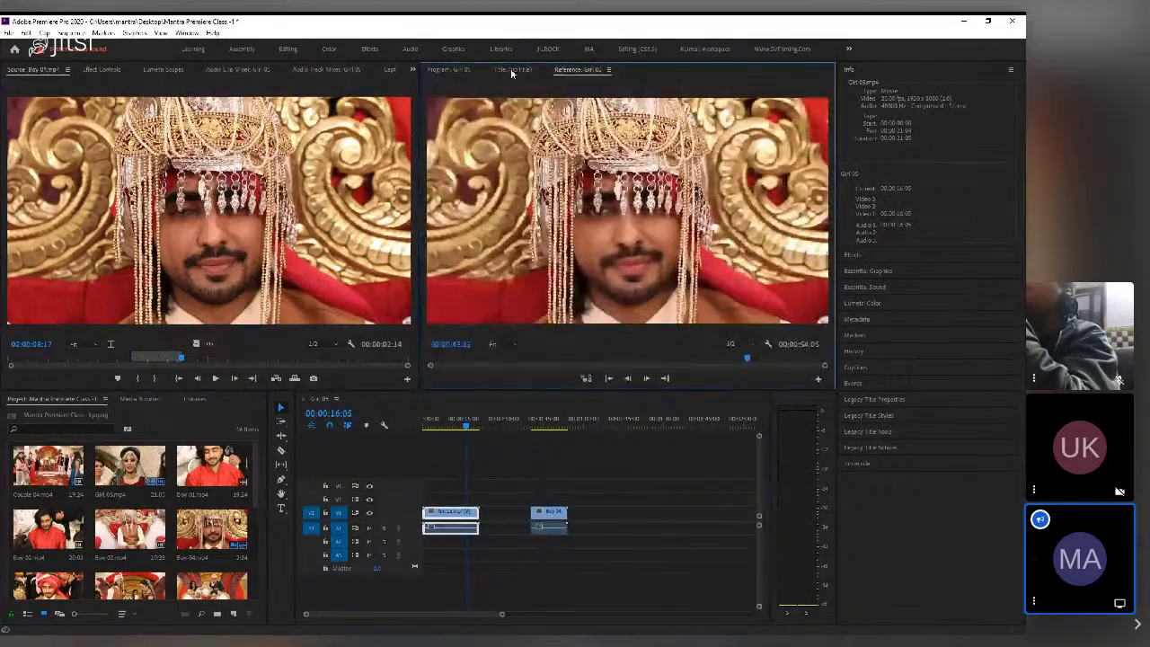
{"action": "left_click", "coordinate": [76, 85]}
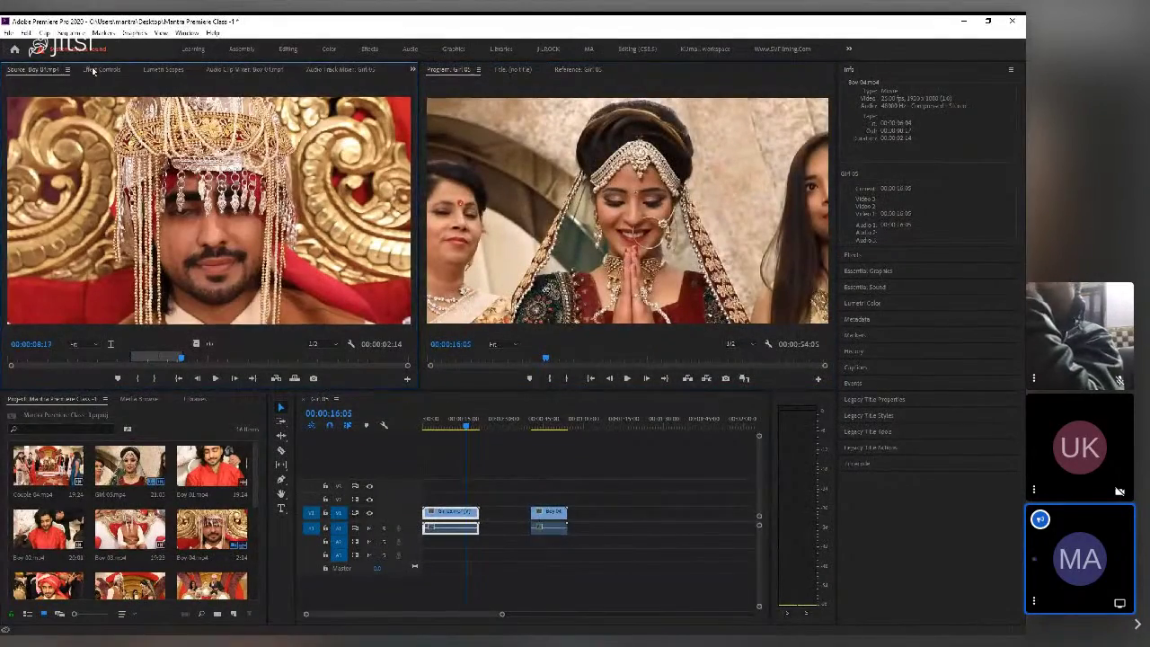
{"action": "left_click", "coordinate": [162, 69]}
{"action": "left_click", "coordinate": [340, 69]}
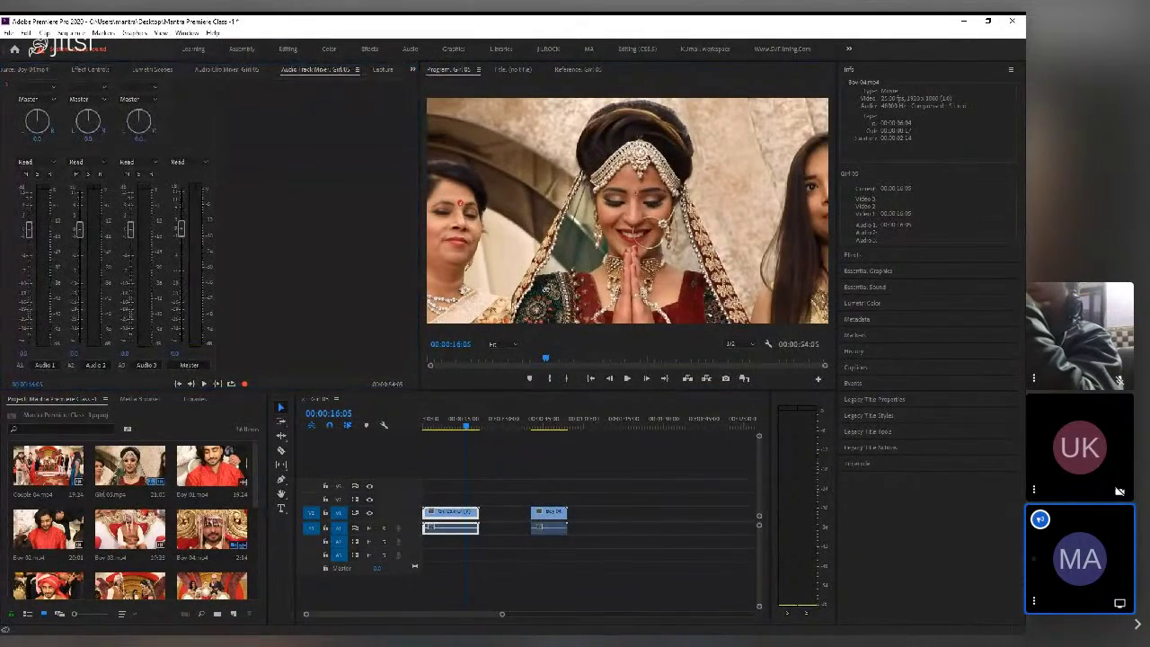
{"action": "left_click", "coordinate": [383, 70]}
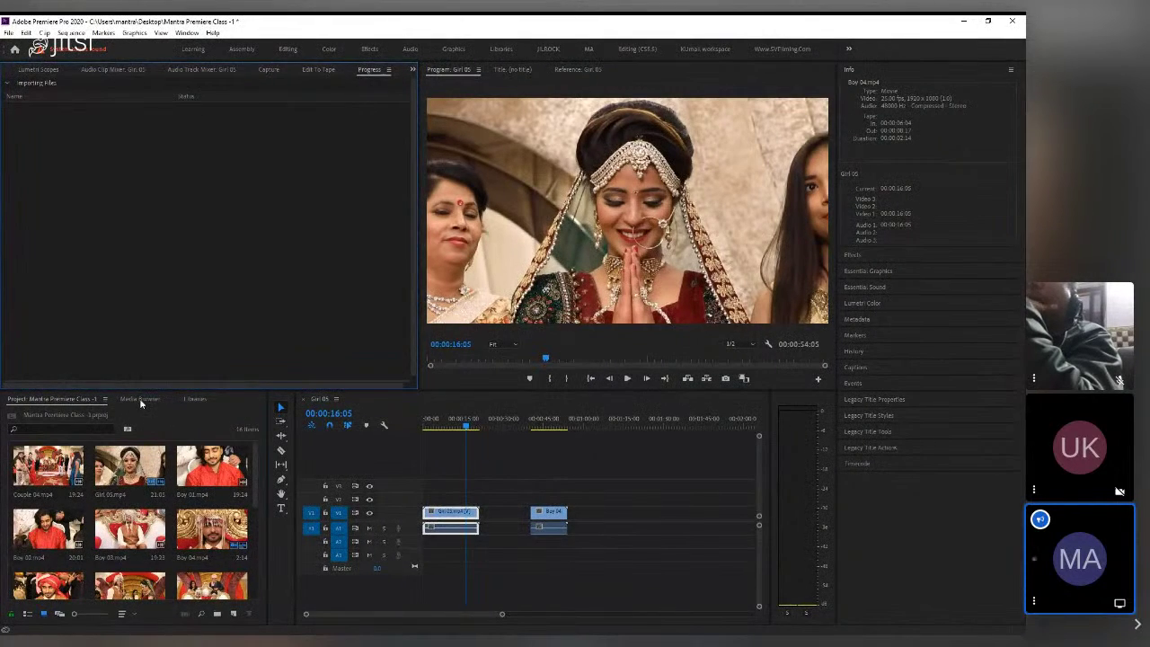
{"action": "left_click", "coordinate": [145, 399]}
{"action": "left_click", "coordinate": [197, 400]}
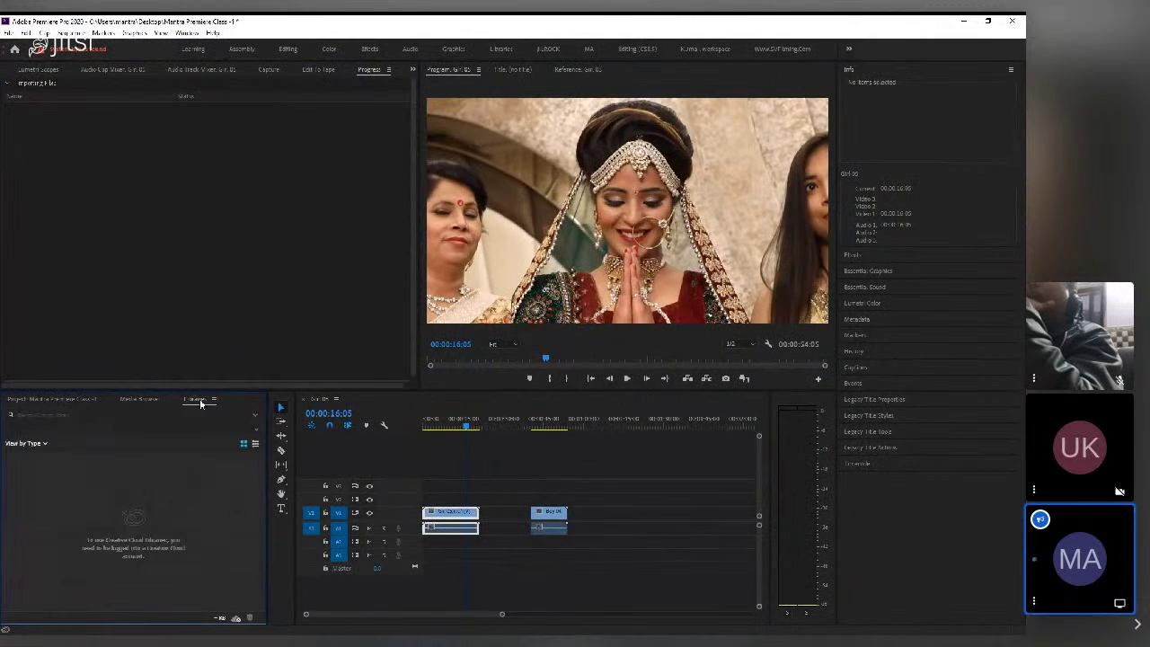
- Examine the stacked Essential Graphics, Essential Sound, Metadata and Lumetri Color panels one by one, leaving them collapsed
{"action": "left_click", "coordinate": [938, 109]}
{"action": "left_click", "coordinate": [869, 271]}
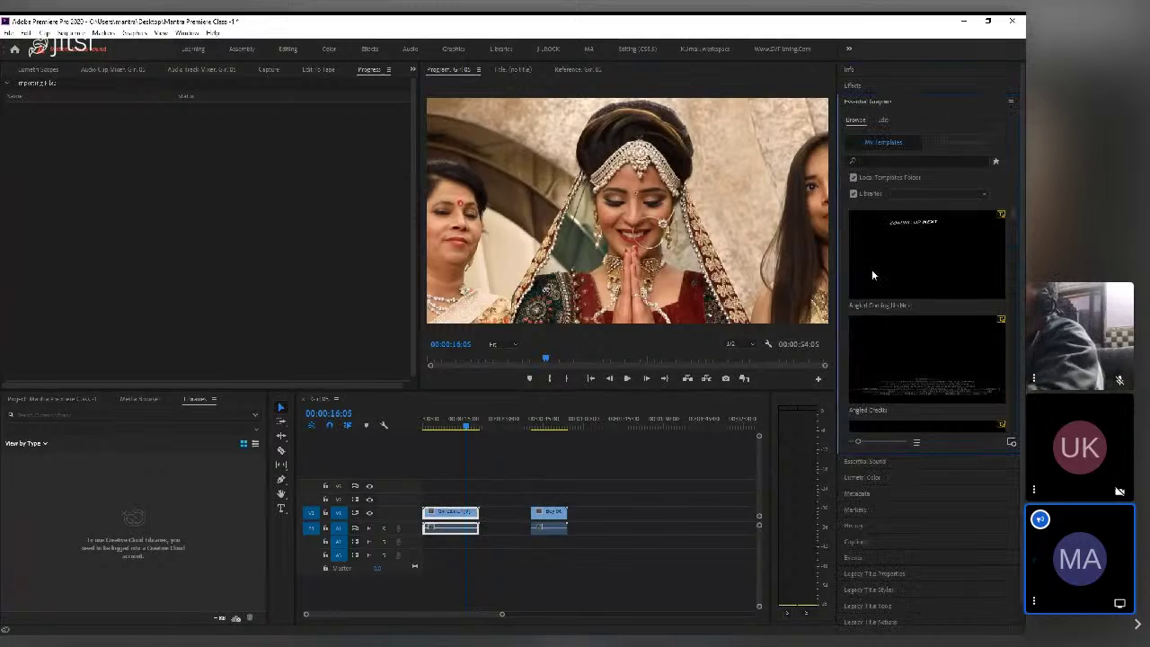
{"action": "left_click", "coordinate": [888, 462]}
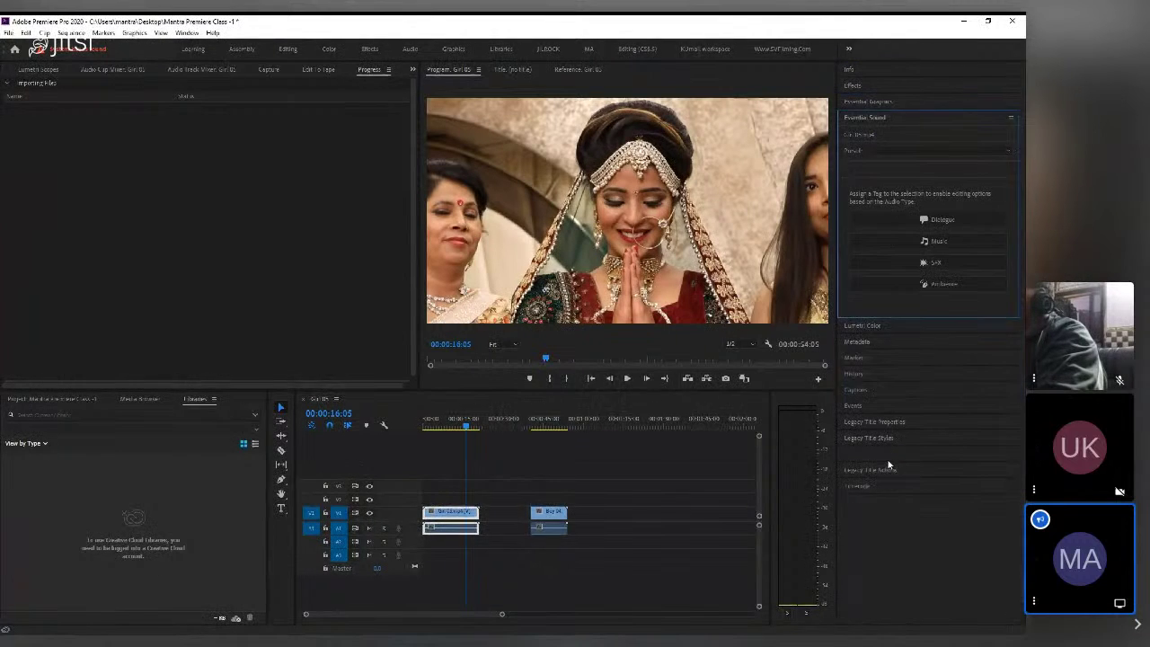
{"action": "left_click", "coordinate": [858, 345]}
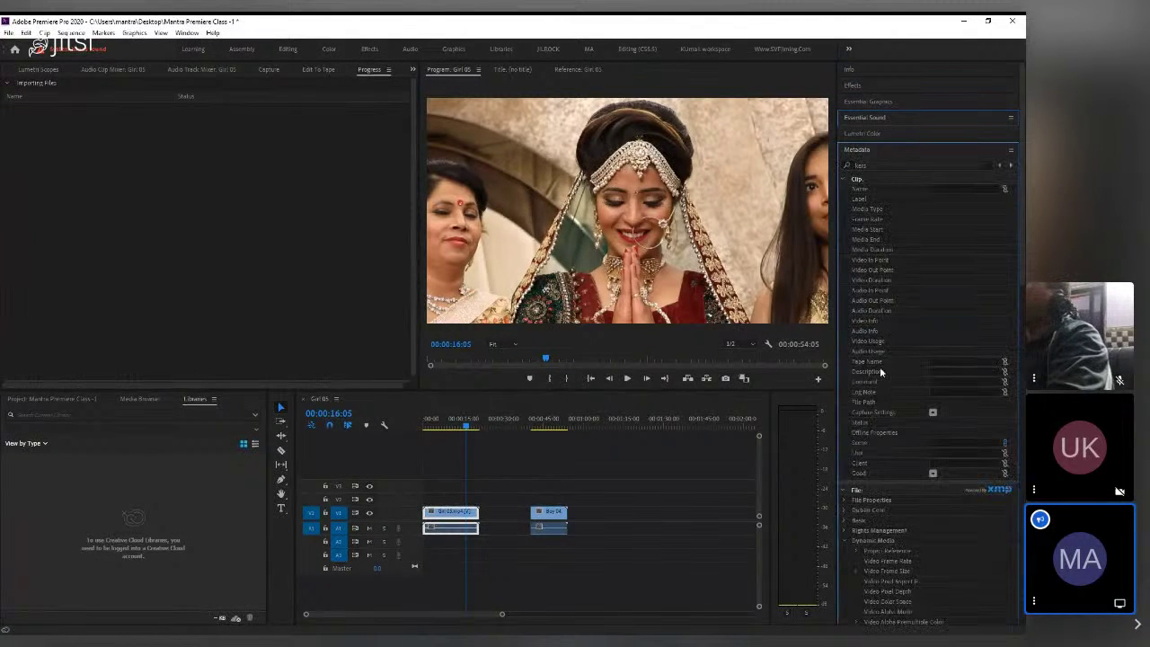
{"action": "left_click", "coordinate": [871, 135]}
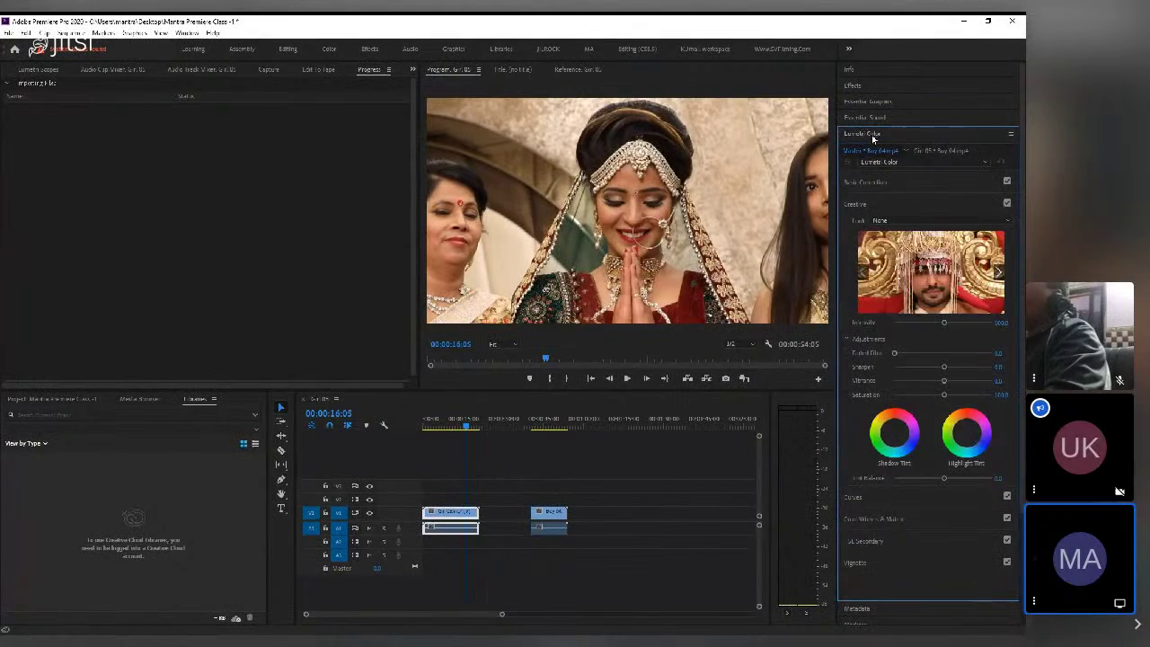
{"action": "left_click", "coordinate": [864, 85]}
{"action": "left_click", "coordinate": [861, 67]}
{"action": "left_click", "coordinate": [878, 117]}
{"action": "left_click", "coordinate": [878, 117]}
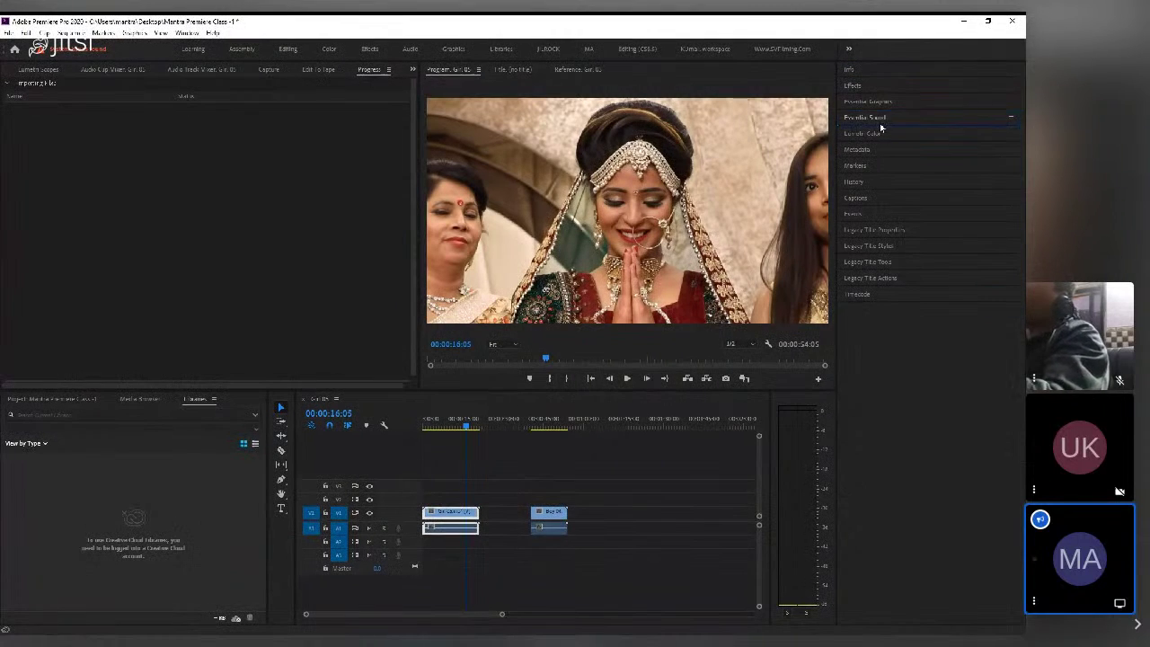
{"action": "left_click", "coordinate": [882, 134]}
{"action": "left_click", "coordinate": [882, 135]}
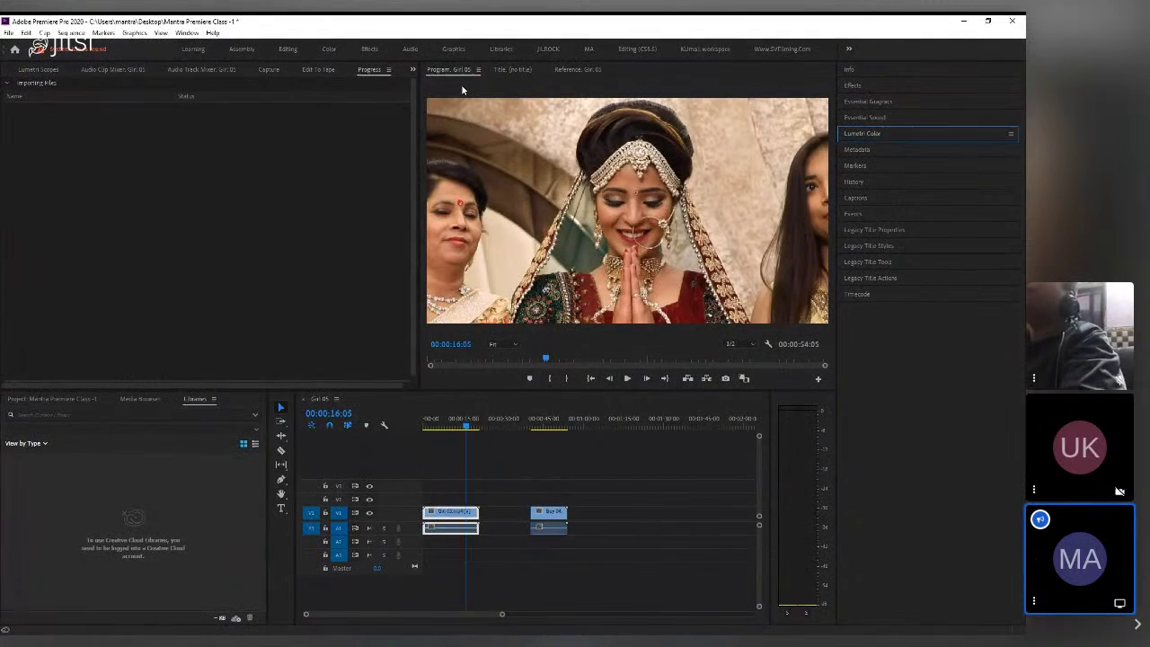
- Return to the Editing workspace, look over the project clips and Effect Controls, and deselect the Girl 05 timeline clip
{"action": "left_click", "coordinate": [290, 49]}
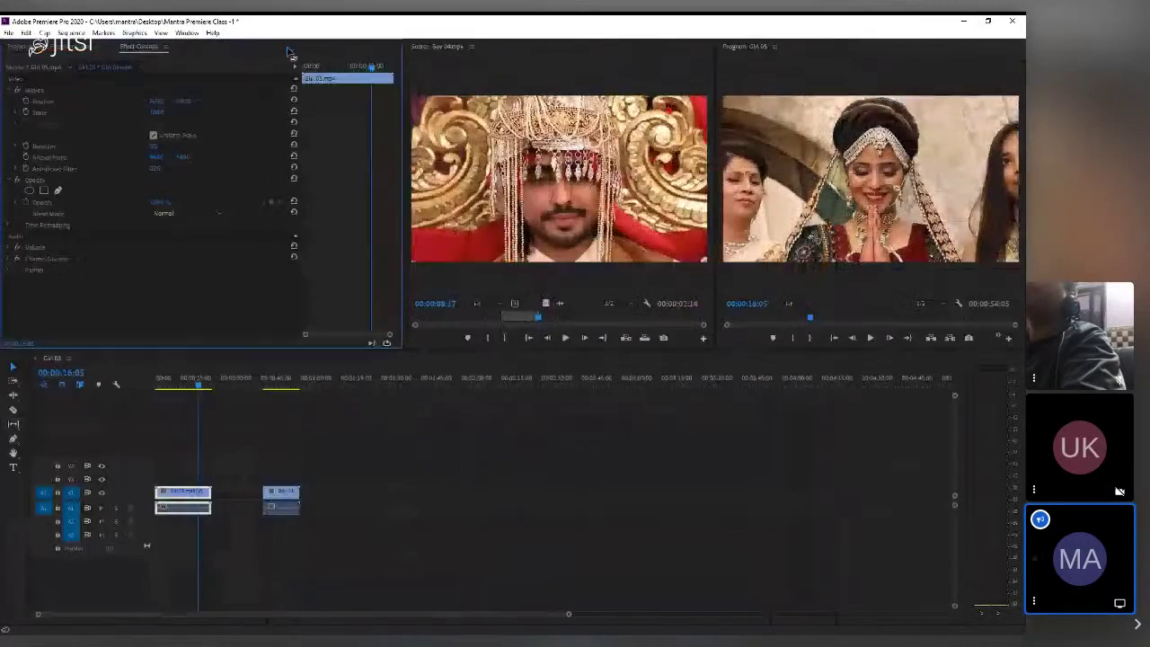
{"action": "left_click", "coordinate": [63, 47]}
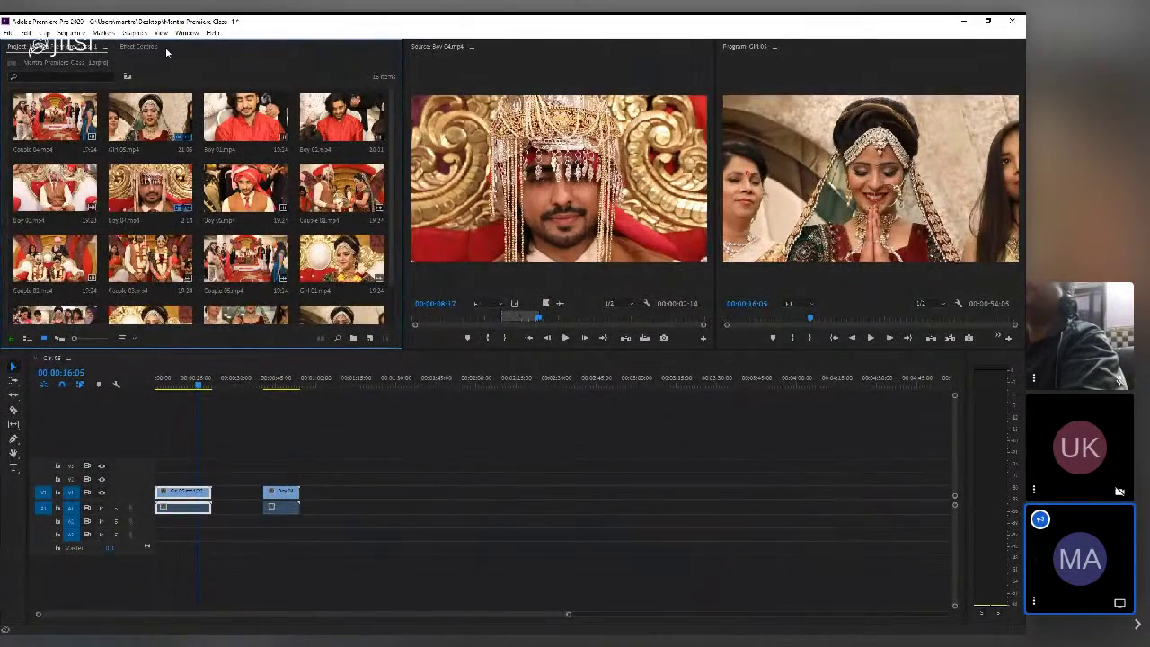
{"action": "left_click", "coordinate": [139, 46]}
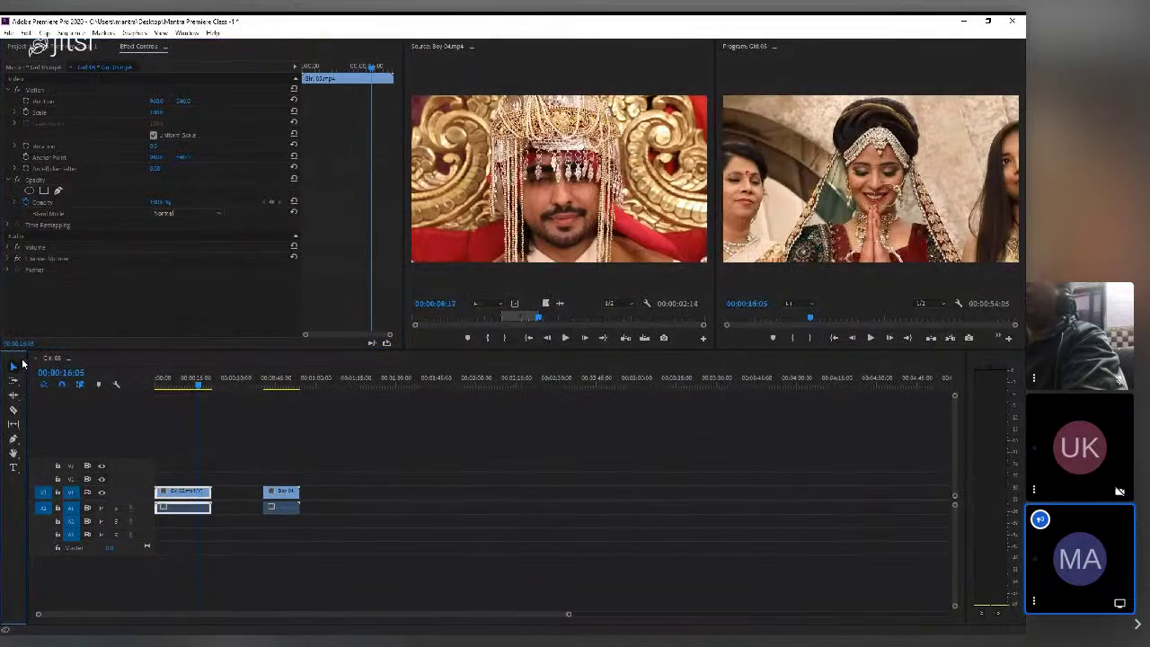
{"action": "left_click", "coordinate": [871, 442]}
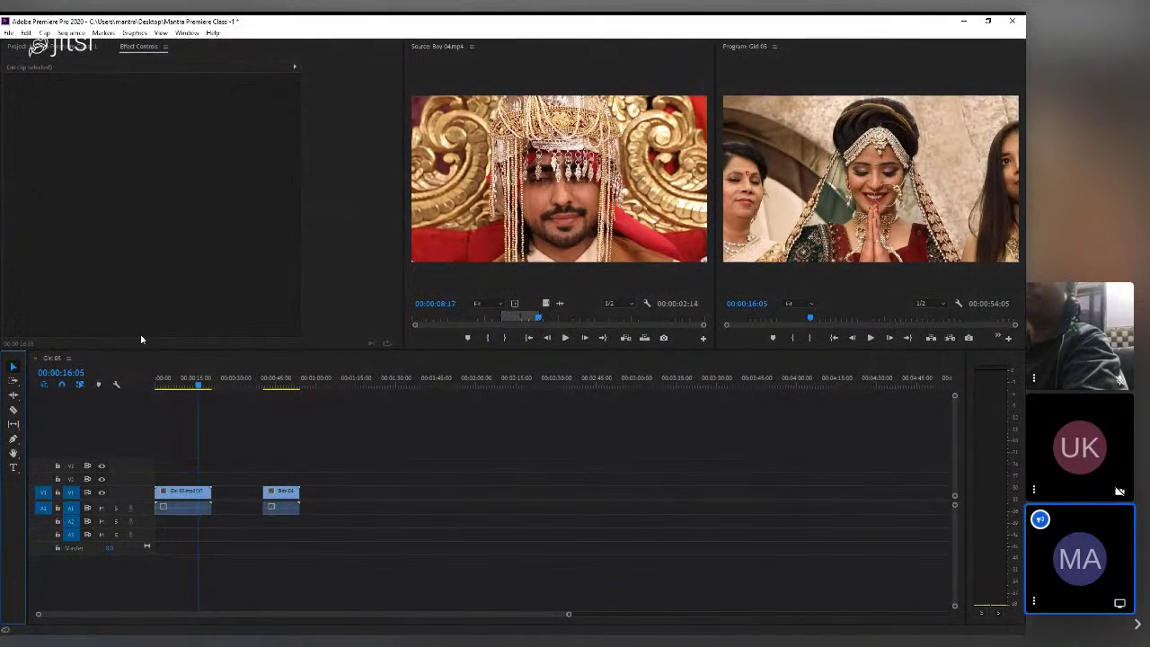
{"action": "left_click_drag", "start_coordinate": [47, 357], "coordinate": [13, 269]}
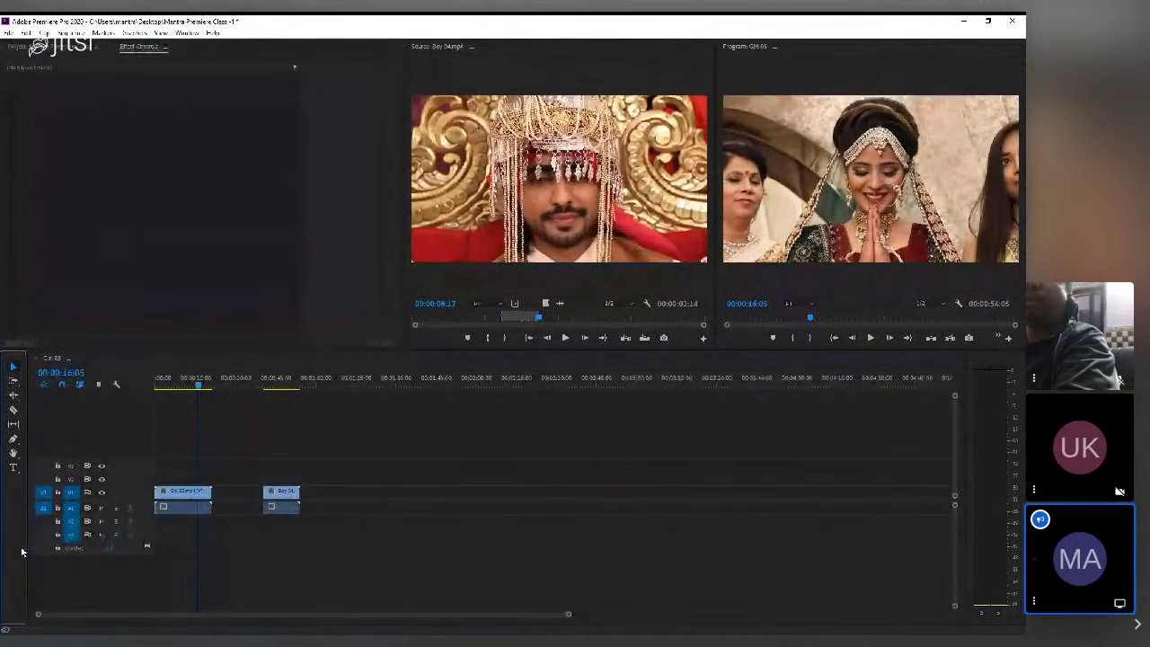
- Dock the Effect Controls panel in the Source monitor's group and switch between the two panels
{"action": "left_click_drag", "start_coordinate": [139, 48], "coordinate": [183, 114]}
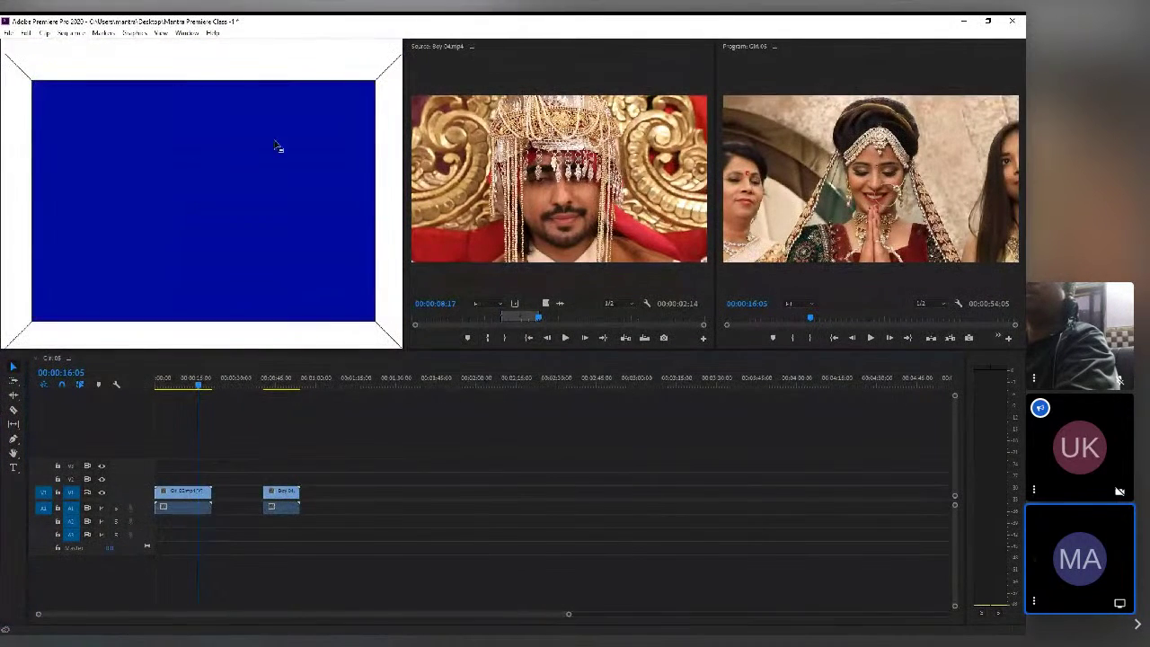
{"action": "left_click_drag", "start_coordinate": [276, 146], "coordinate": [476, 136]}
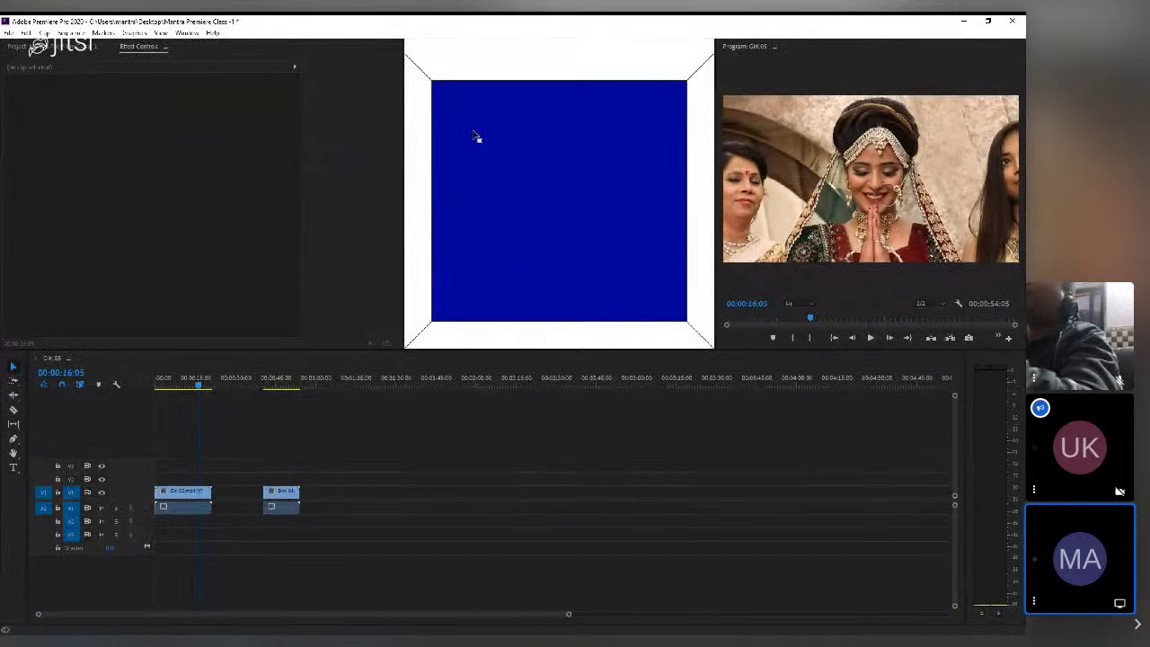
{"action": "left_click_drag", "start_coordinate": [476, 136], "coordinate": [562, 160]}
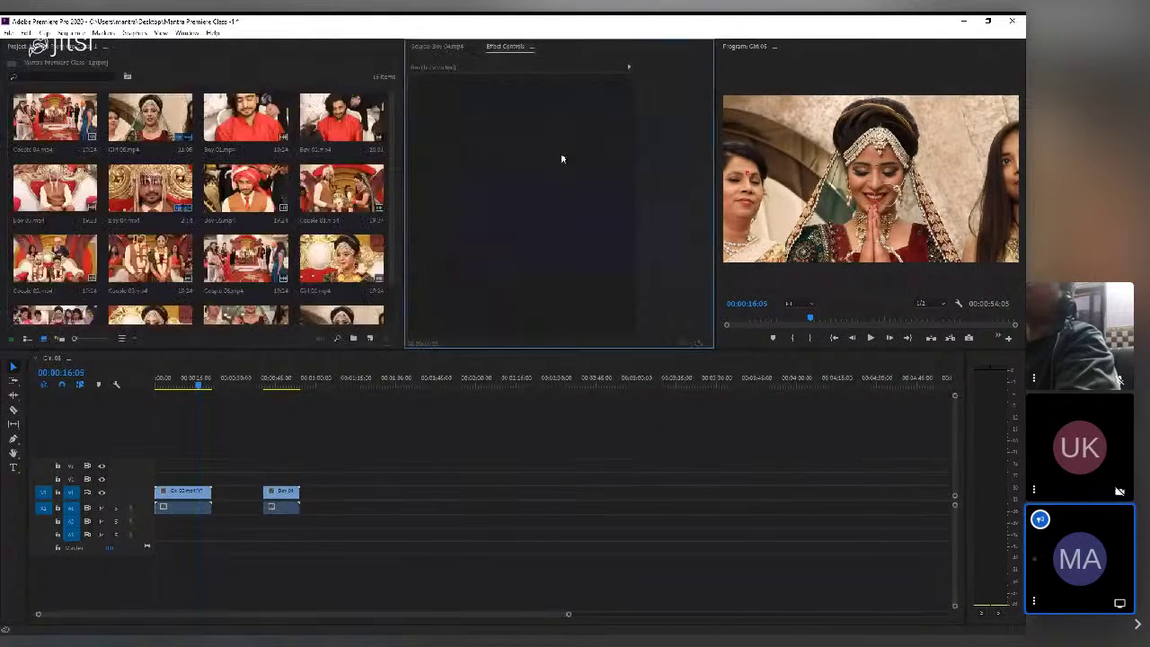
{"action": "left_click", "coordinate": [454, 48]}
{"action": "left_click", "coordinate": [505, 46]}
{"action": "left_click", "coordinate": [449, 47]}
{"action": "left_click", "coordinate": [506, 47]}
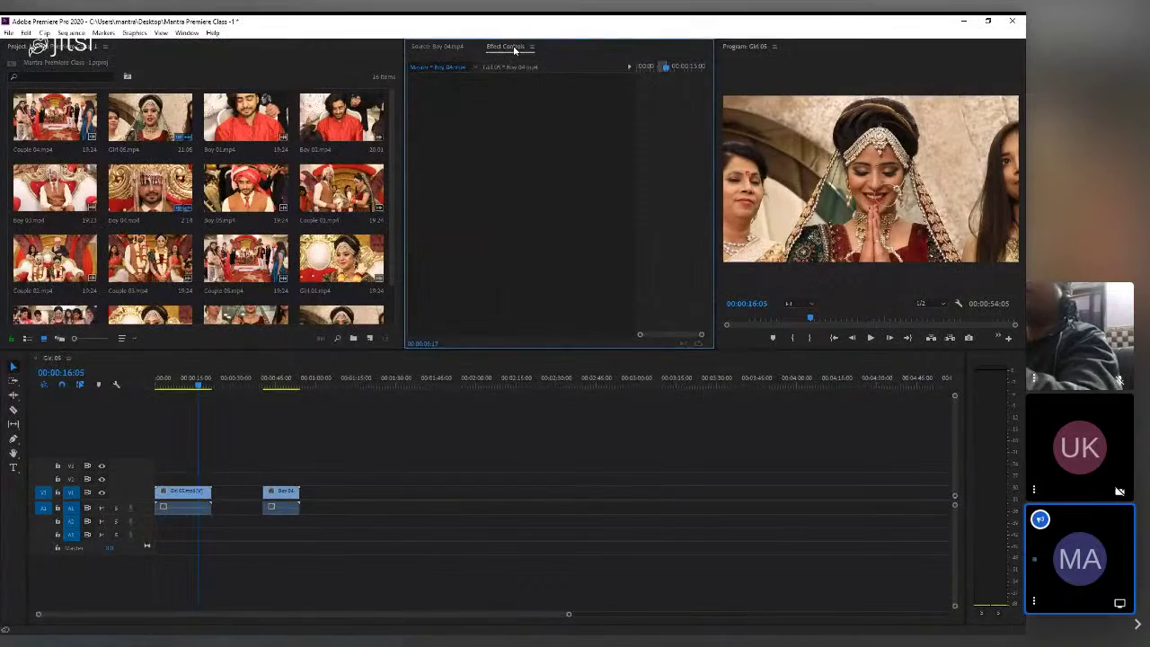
- Dock Effect Controls in its own column between the Project panel and Source monitor, and narrow the Project panel to widen it
{"action": "left_click_drag", "start_coordinate": [514, 49], "coordinate": [419, 152]}
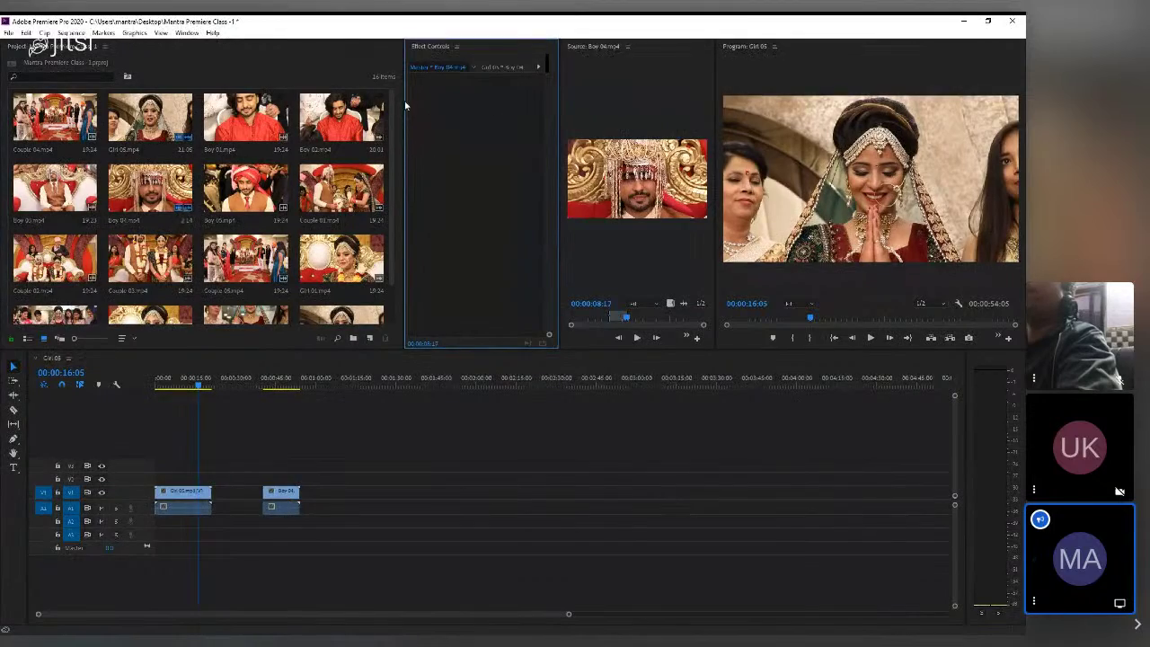
{"action": "left_click_drag", "start_coordinate": [405, 105], "coordinate": [286, 105]}
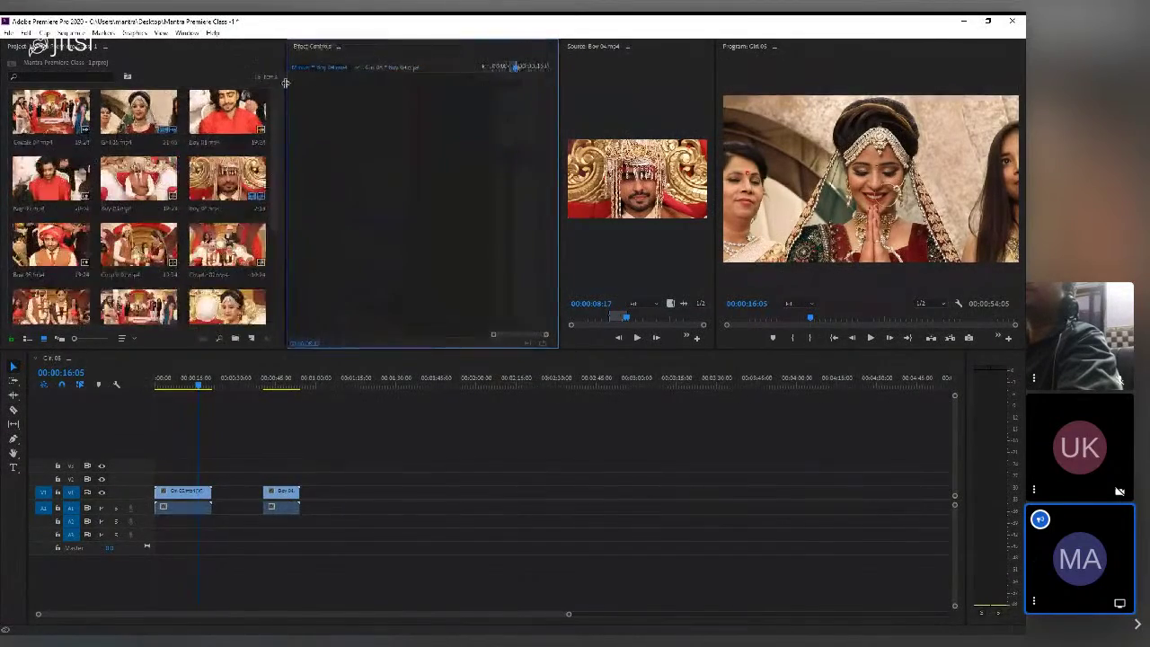
- Narrow the Effect Controls panel and dock the Tools panel in the Source monitor's group, switching between the two grouped panels
{"action": "left_click_drag", "start_coordinate": [558, 74], "coordinate": [475, 74]}
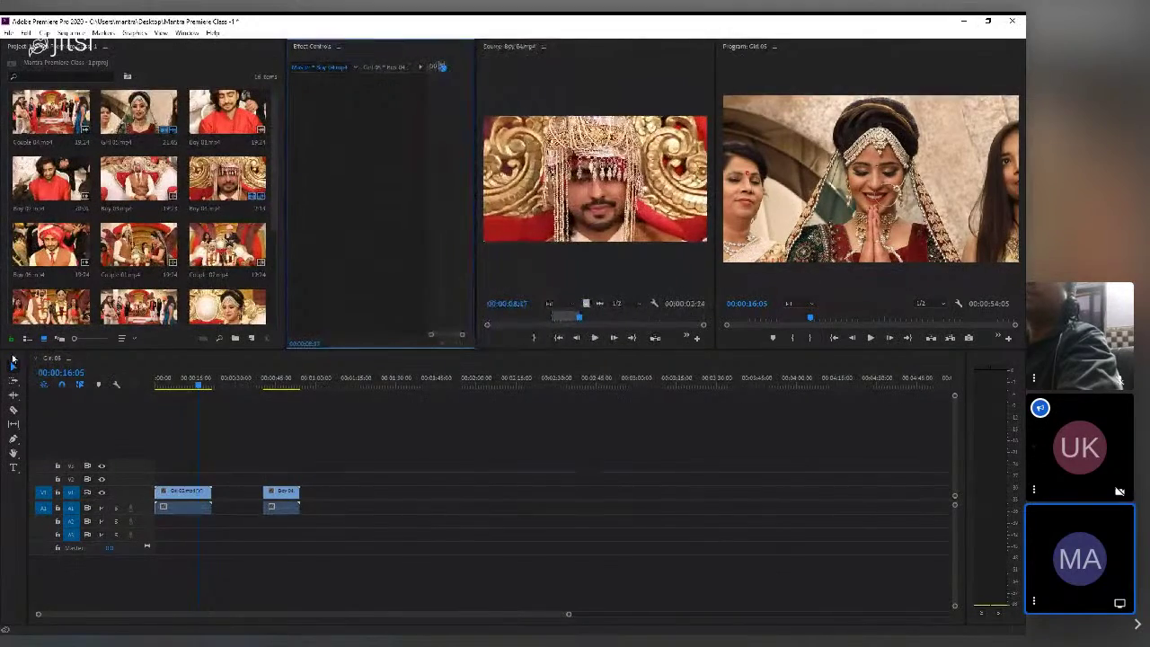
{"action": "left_click_drag", "start_coordinate": [8, 352], "coordinate": [577, 182]}
{"action": "left_click", "coordinate": [521, 46]}
{"action": "left_click", "coordinate": [566, 47]}
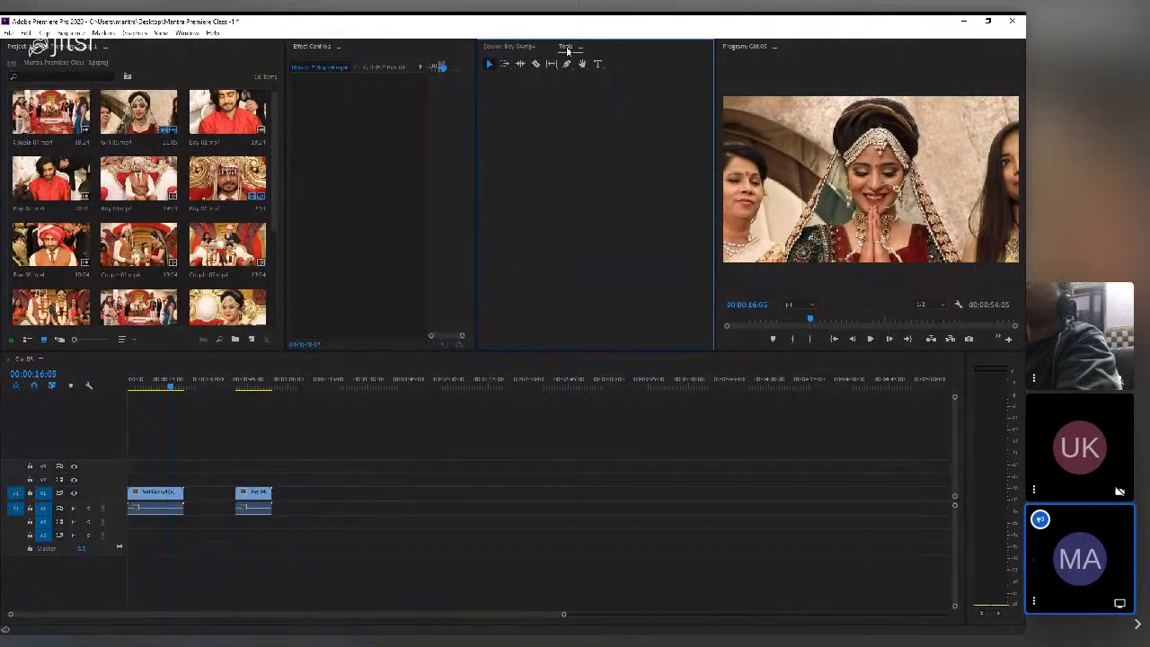
- Dock the Tools panel between the timeline and the audio meters, and narrow it to a single column of tools
{"action": "left_click_drag", "start_coordinate": [566, 50], "coordinate": [962, 445]}
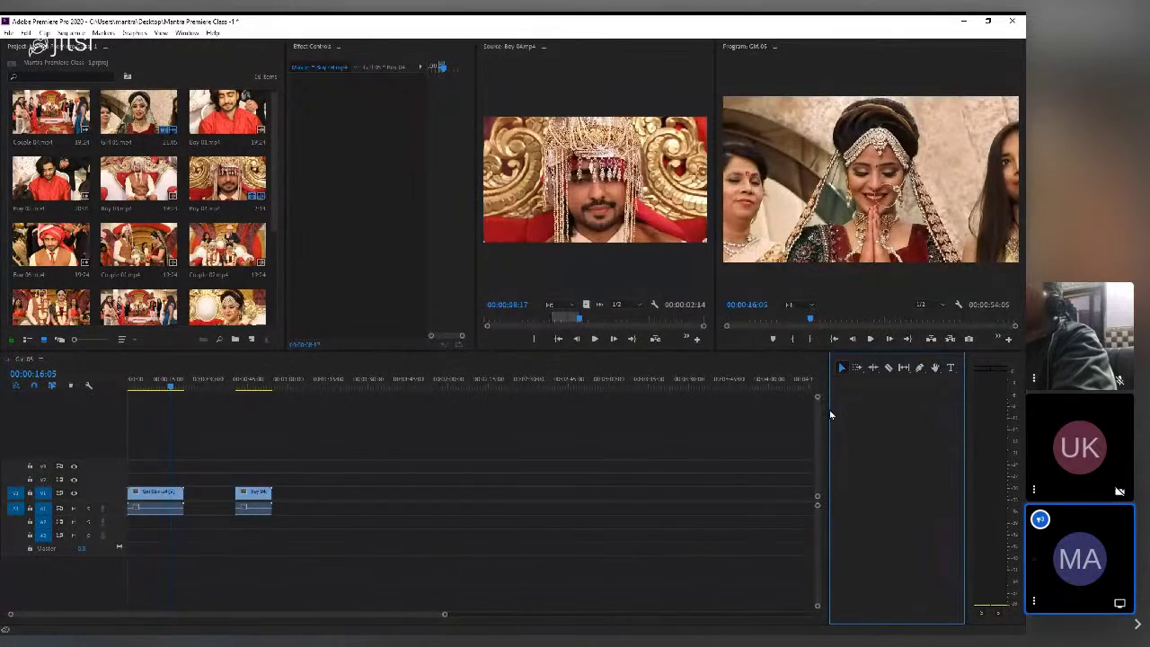
{"action": "left_click_drag", "start_coordinate": [829, 414], "coordinate": [940, 408]}
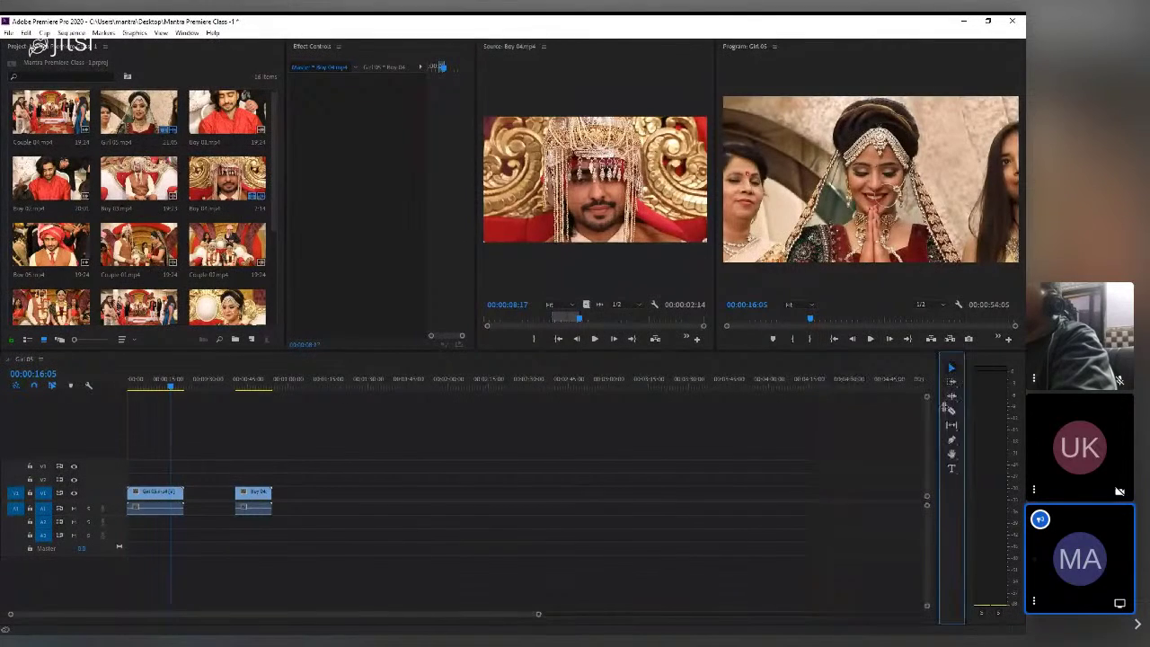
{"action": "left_click", "coordinate": [995, 362]}
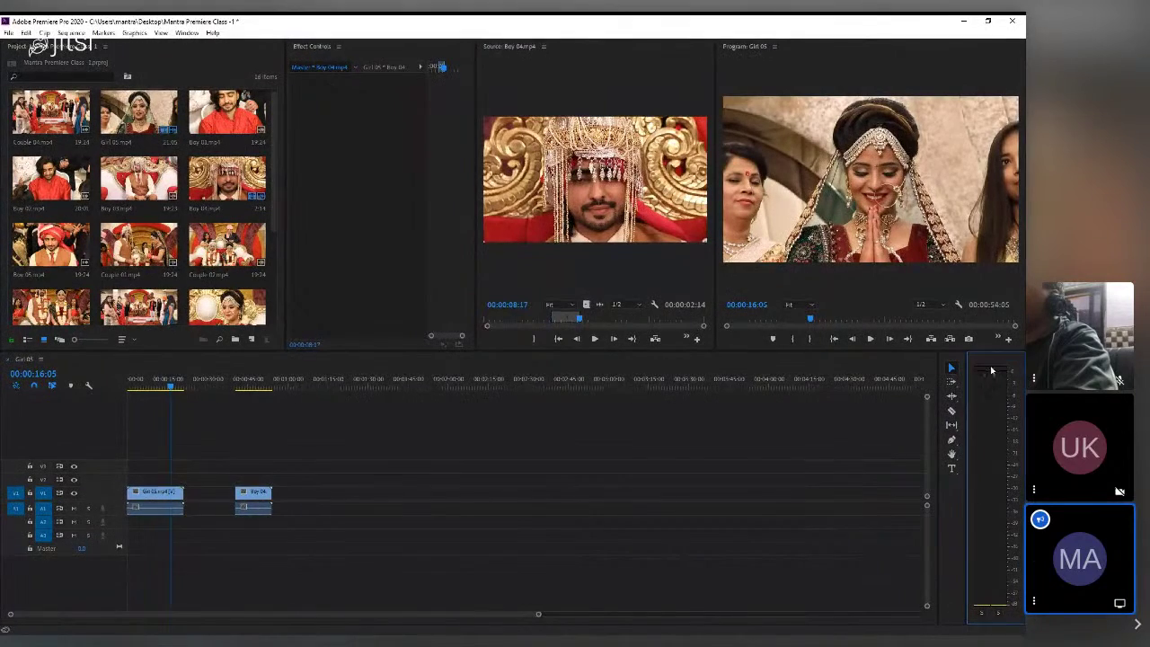
- Dock the Tools panel in its own column between Effect Controls and the Source monitor, and adjust the neighbouring panel widths
{"action": "left_click", "coordinate": [943, 357]}
{"action": "left_click_drag", "start_coordinate": [800, 337], "coordinate": [727, 150]}
{"action": "left_click_drag", "start_coordinate": [868, 78], "coordinate": [469, 86]}
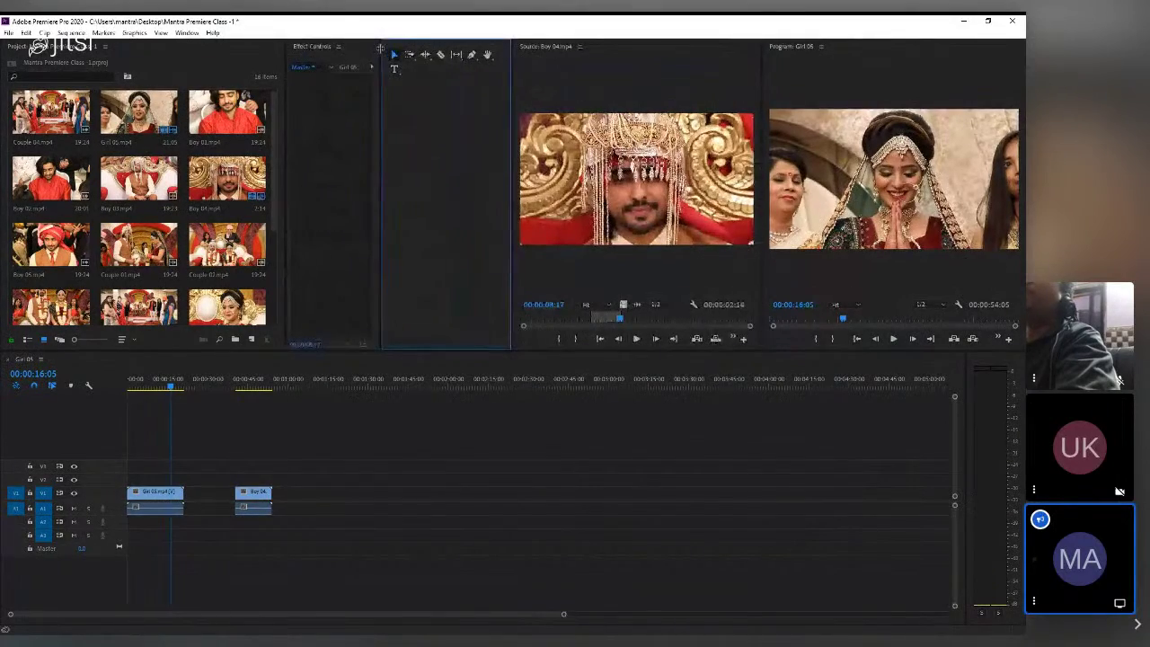
{"action": "left_click_drag", "start_coordinate": [380, 47], "coordinate": [414, 121]}
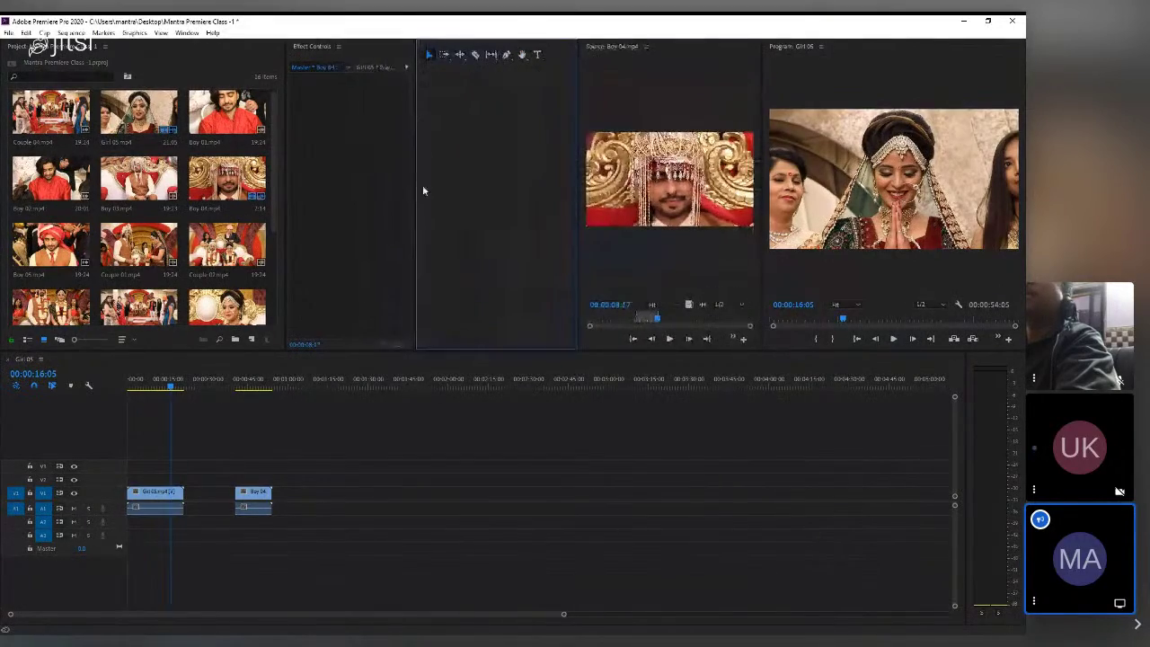
- Group the Audio Meters panel with the timeline, and resize the panels so the upper row is taller and the Project panel narrower
{"action": "left_click_drag", "start_coordinate": [386, 366], "coordinate": [398, 328]}
{"action": "left_click_drag", "start_coordinate": [377, 46], "coordinate": [392, 419]}
{"action": "left_click_drag", "start_coordinate": [283, 339], "coordinate": [263, 290]}
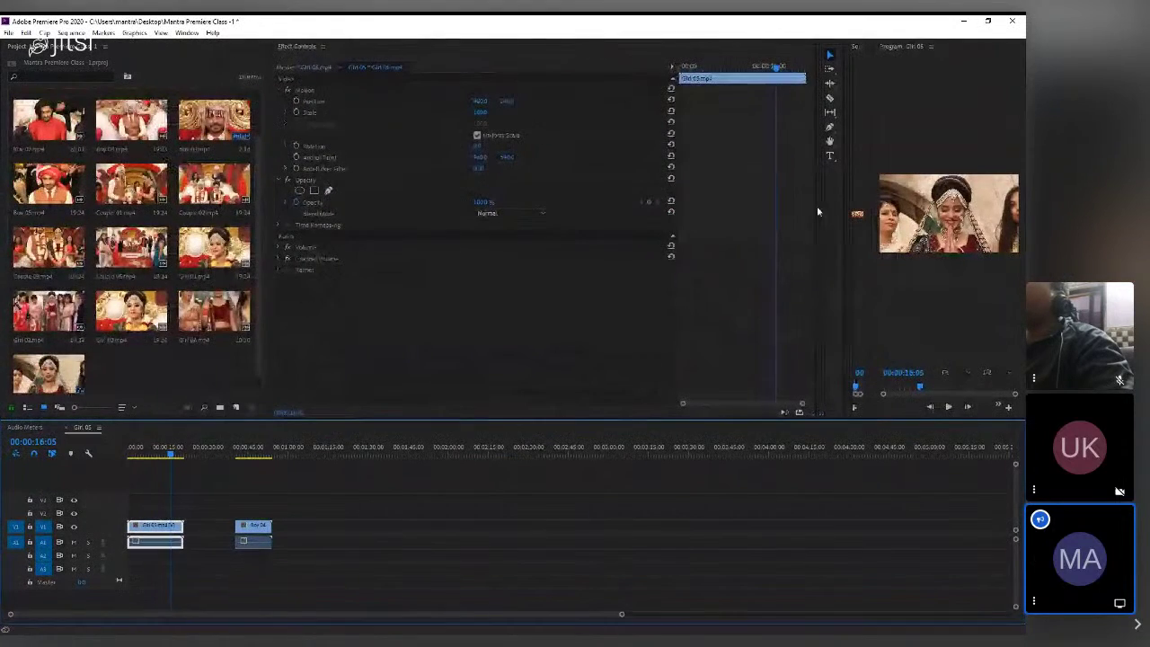
- Narrow the Effect Controls and Tools panels to enlarge the Source monitor
{"action": "left_click_drag", "start_coordinate": [814, 206], "coordinate": [413, 209]}
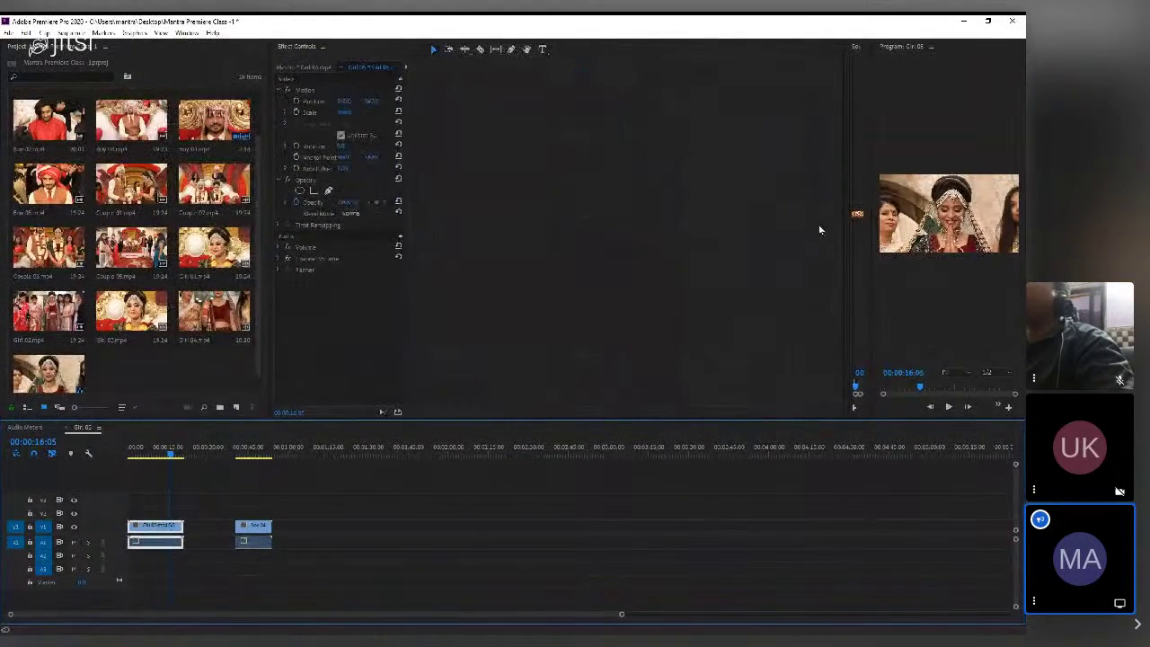
{"action": "left_click_drag", "start_coordinate": [847, 213], "coordinate": [502, 180]}
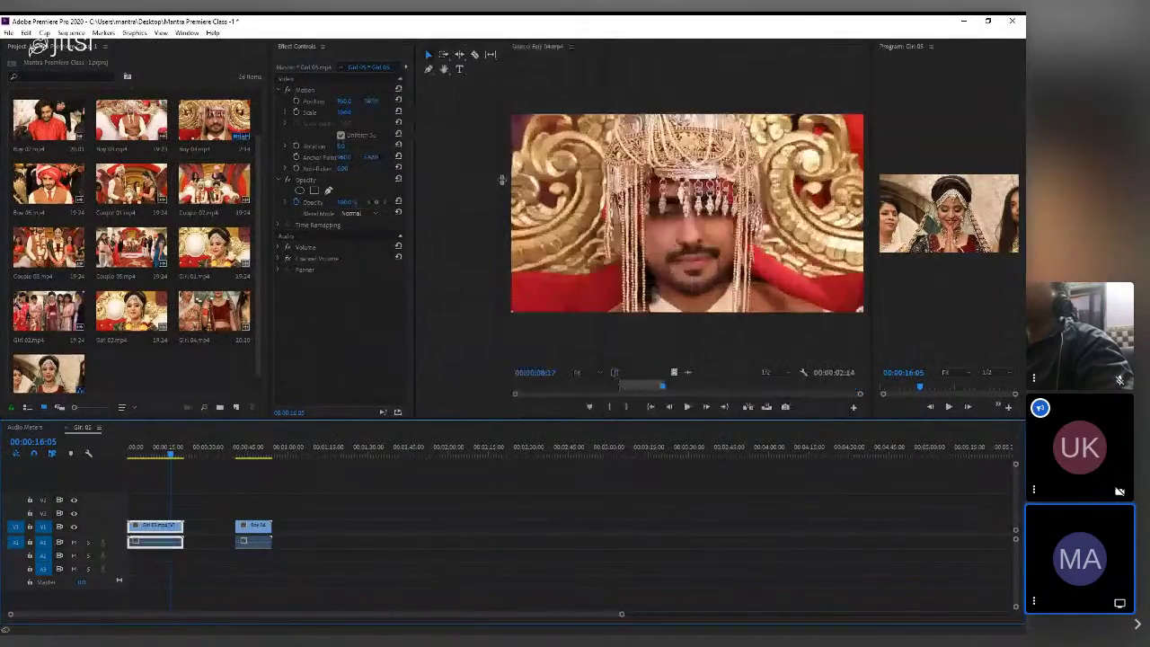